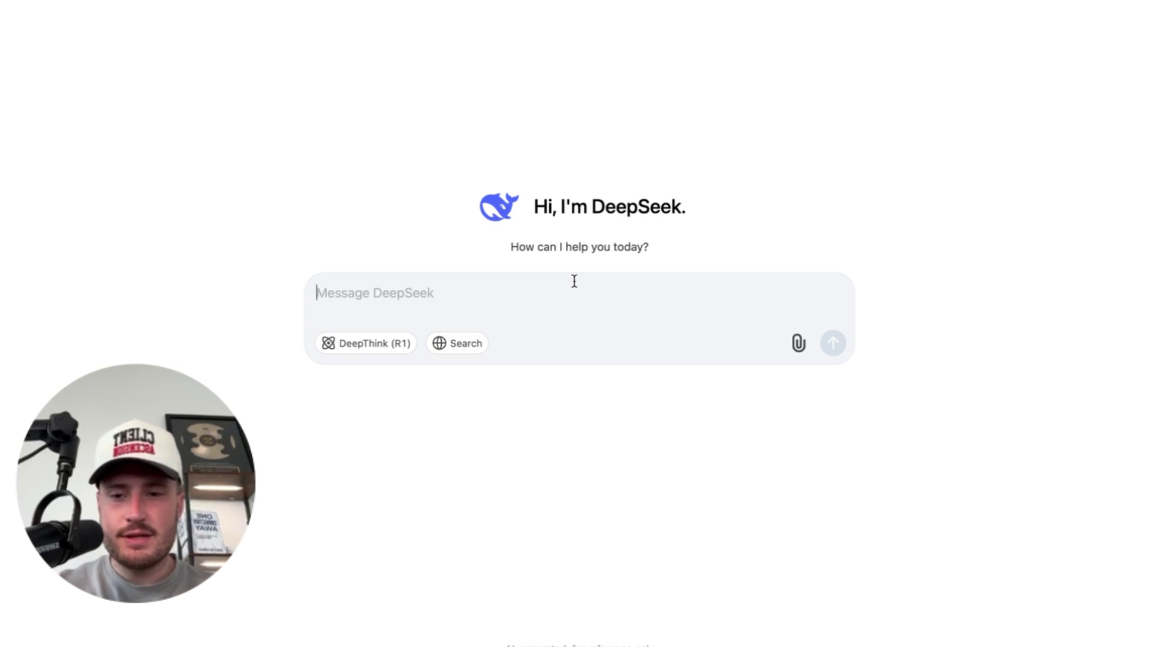
Step: Write "Im going to write a very generic cold email script, then I want you to make the copy hyper personalized based on a specific industry"
{"action": "type", "text": "Im going to w"}
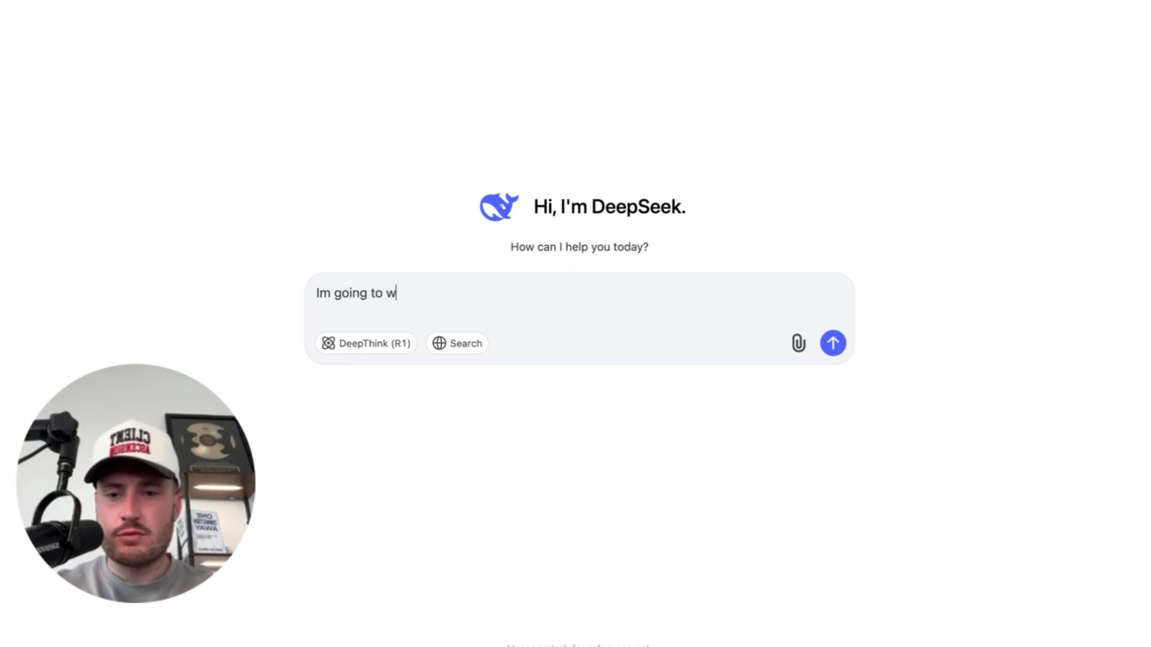
{"action": "type", "text": "rite a very generic cold emai"}
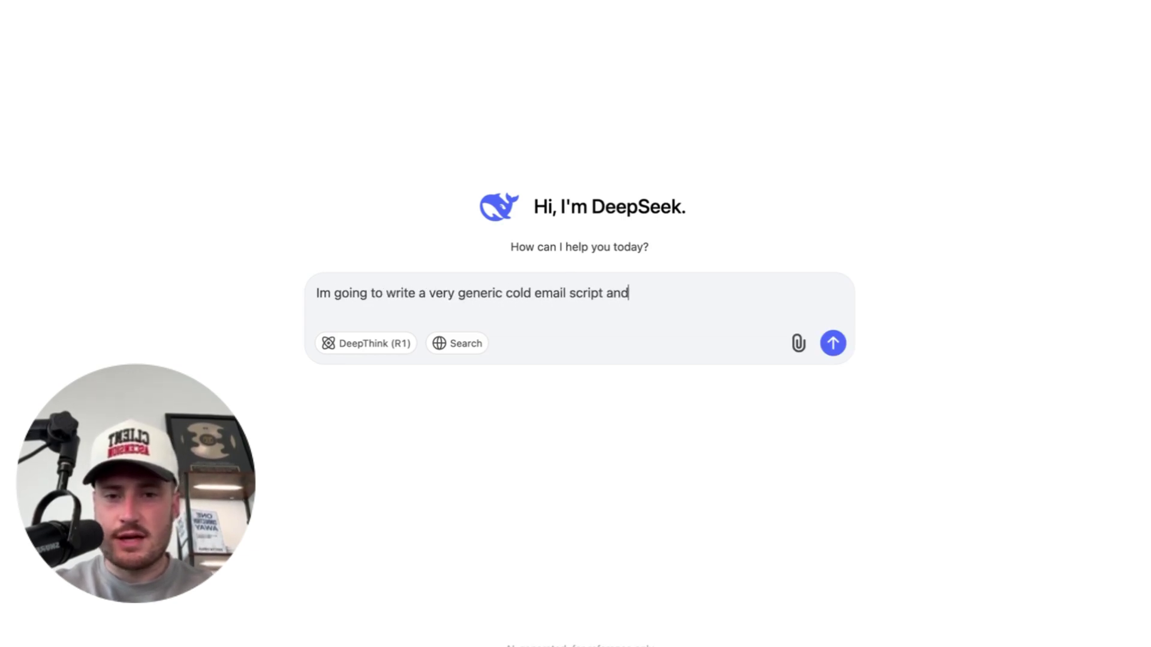
{"action": "type", "text": "l script, then I want you to make the cop"}
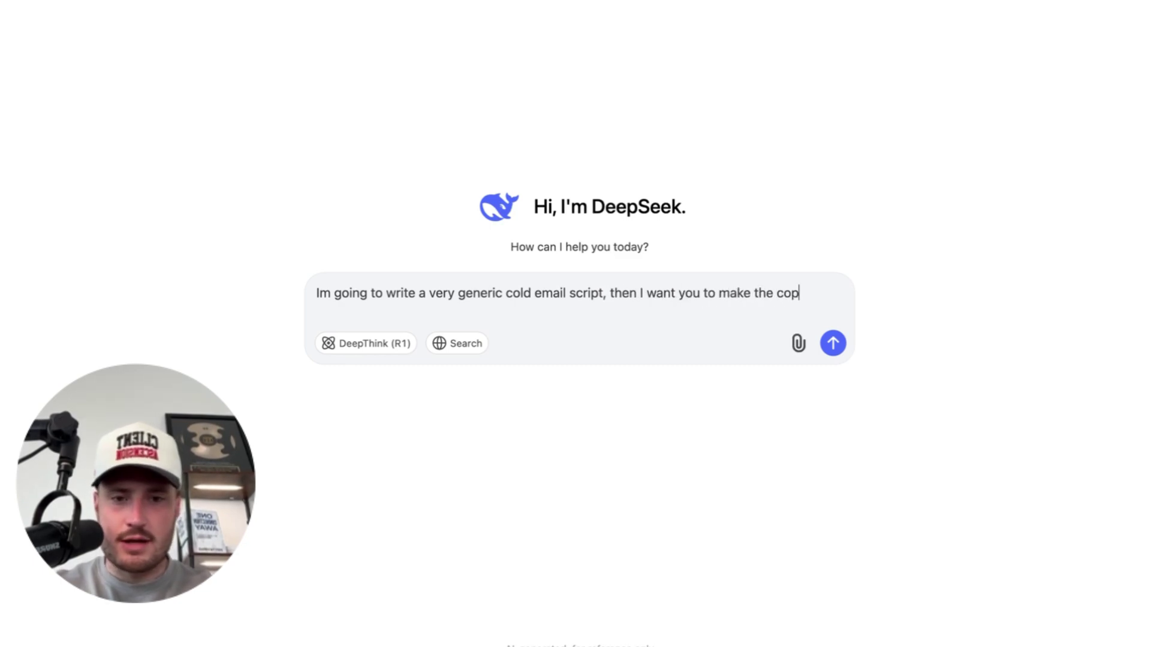
{"action": "type", "text": "y hyper personalized base"}
{"action": "type", "text": "d on a specific indsutry"}
{"action": "key", "text": "BackSpace"}
{"action": "key", "text": "BackSpace"}
{"action": "key", "text": "BackSpace"}
{"action": "key", "text": "BackSpace"}
{"action": "key", "text": "BackSpace"}
{"action": "type", "text": "ust"}
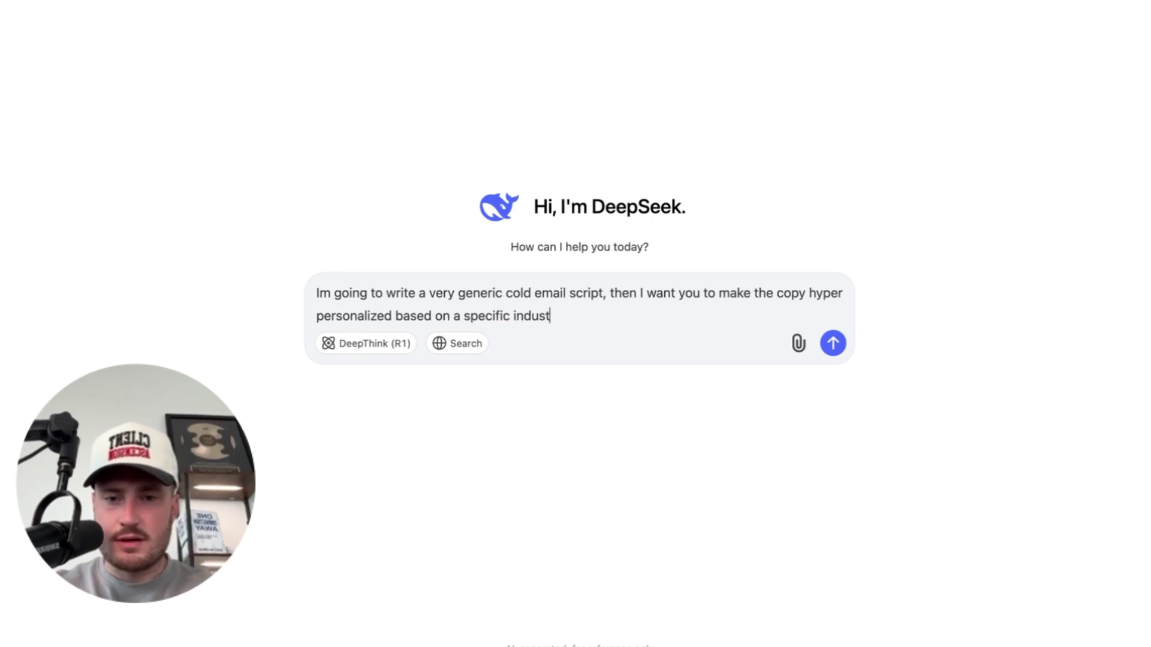
Step: Continue the message with "- using their lingo, pain points and desires in the copy. Can you do that for me?" and send it
{"action": "type", "text": "ry - using their lingo, pain p"}
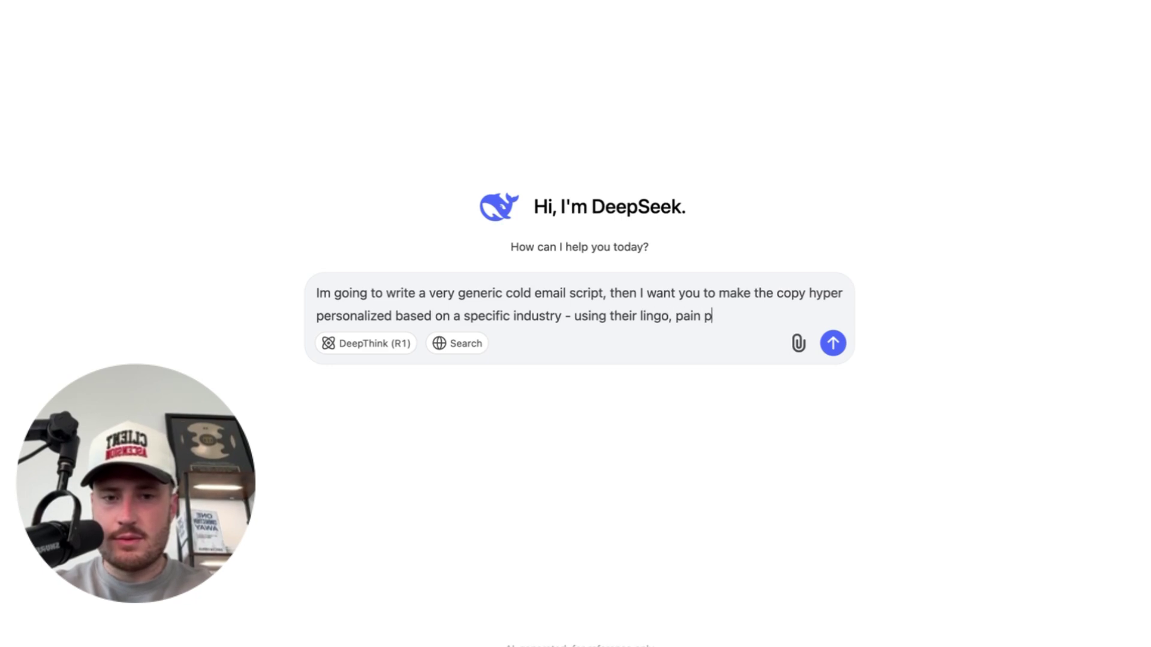
{"action": "key", "text": "BackSpace"}
{"action": "key", "text": "BackSpace"}
{"action": "key", "text": "BackSpace"}
{"action": "key", "text": "BackSpace"}
{"action": "type", "text": "oints and desires in the"}
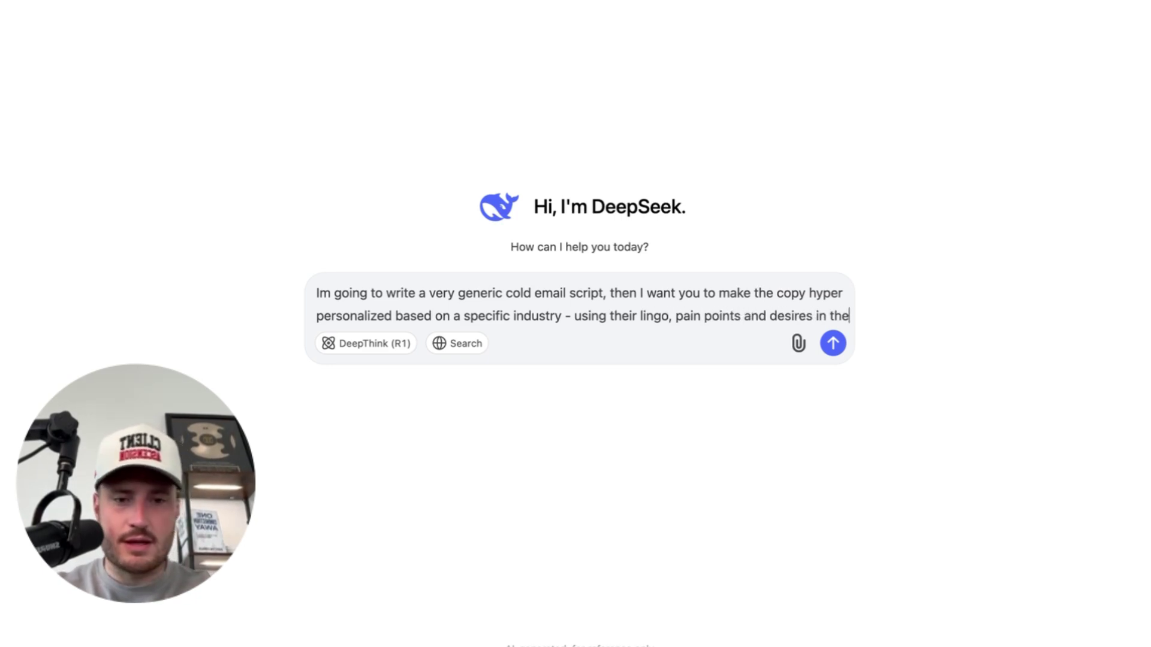
{"action": "type", "text": " fcopy."}
{"action": "key", "text": "BackSpace"}
{"action": "key", "text": "BackSpace"}
{"action": "key", "text": "BackSpace"}
{"action": "key", "text": "BackSpace"}
{"action": "type", "text": "copy. Can you do ther for me?"}
{"action": "key", "text": "Return"}
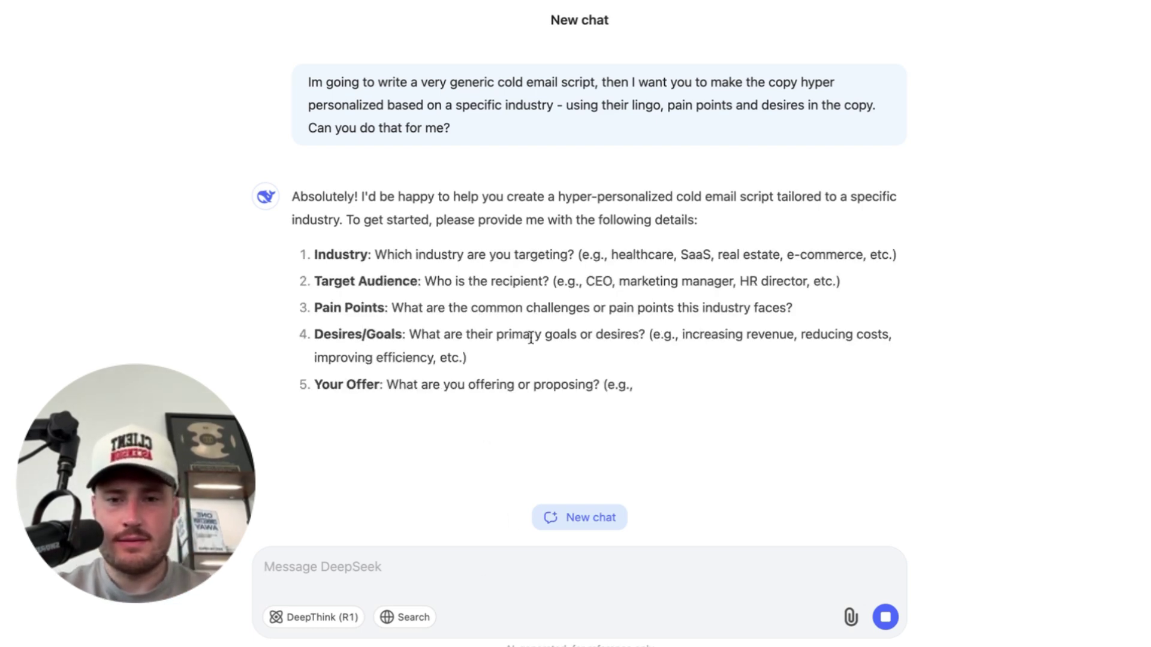
Step: Start a reply with "Ok here is the cold email script:" and a separate paragraph "We can generate you 50 leads per month with a Trucking Marketing System."
{"action": "type", "text": "Ok here is the cold emai"}
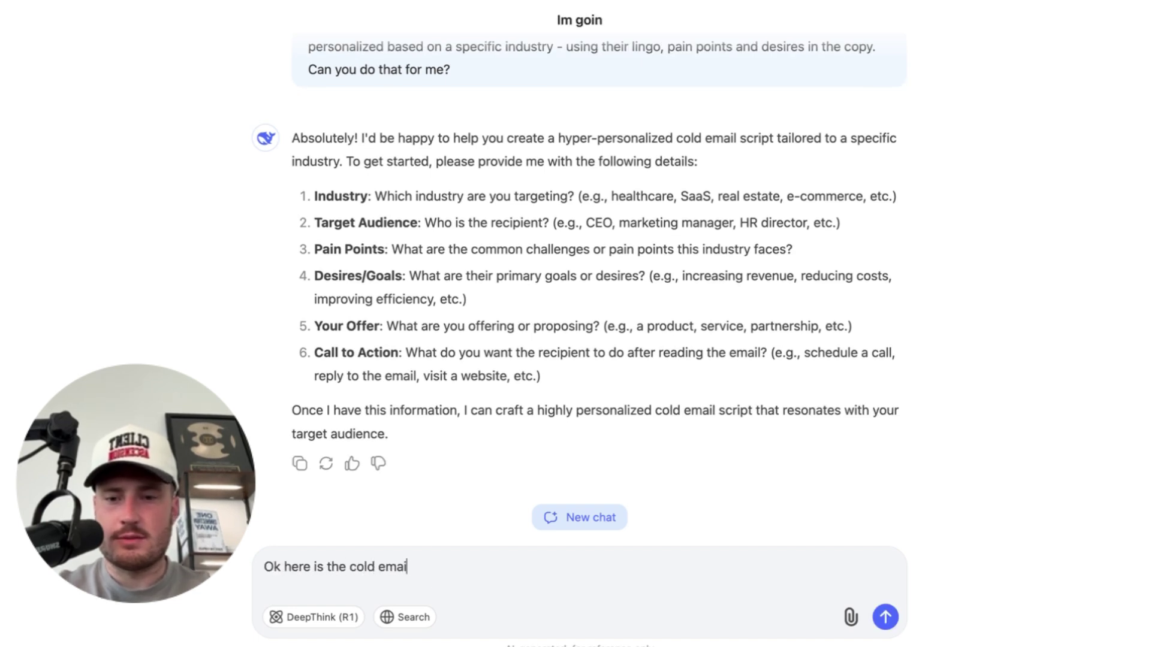
{"action": "type", "text": "l script:"}
{"action": "key", "text": "shift+Return"}
{"action": "key", "text": "shift+Return"}
{"action": "type", "text": "We can generate you 50 leradf"}
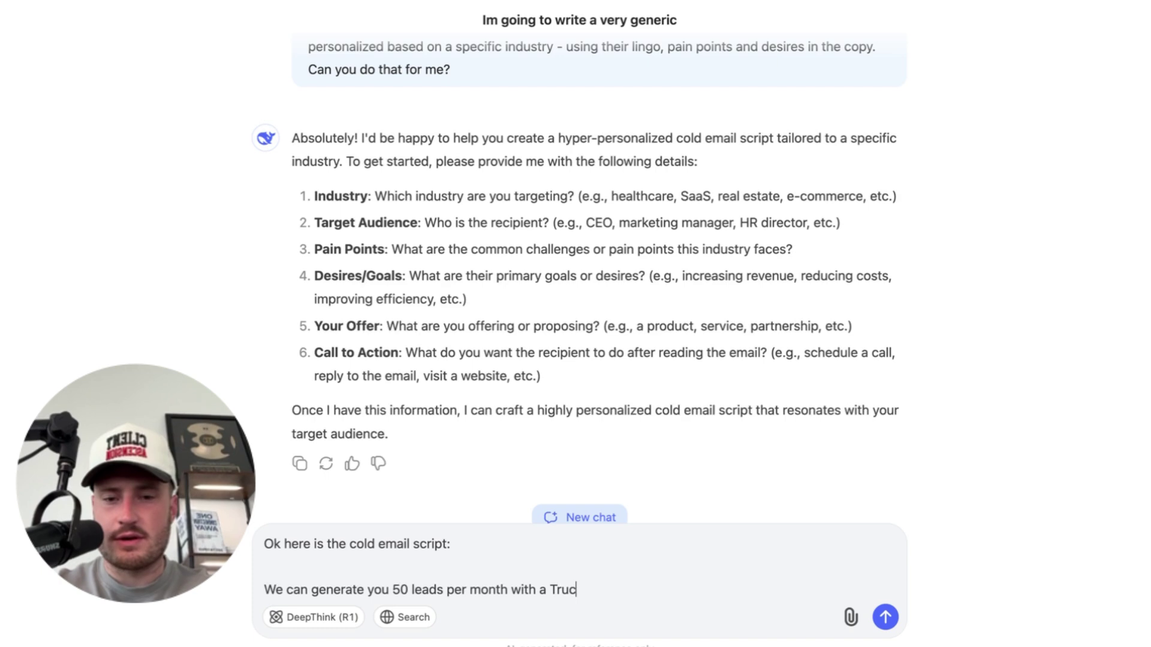
{"action": "type", "text": "king Market"}
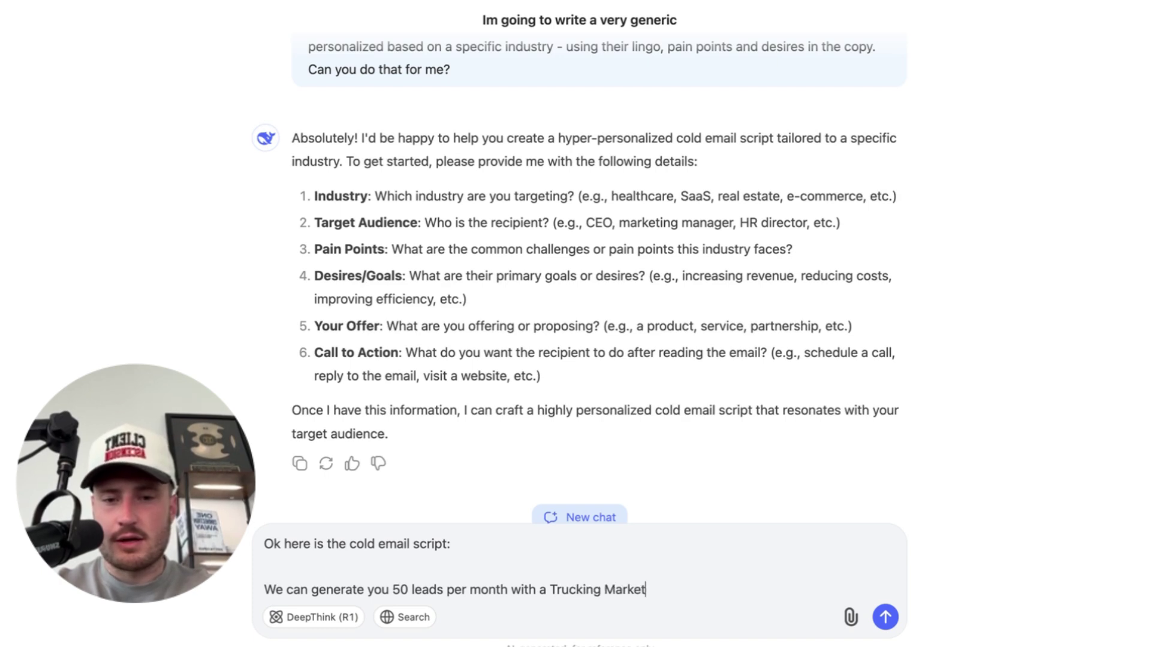
{"action": "type", "text": "ing System."}
Step: Add a new paragraph to the script: "Gavin's Trucking Company recently got 50 new leads in one month"
{"action": "key", "text": "shift+Return"}
{"action": "key", "text": "shift+Return"}
{"action": "type", "text": "W"}
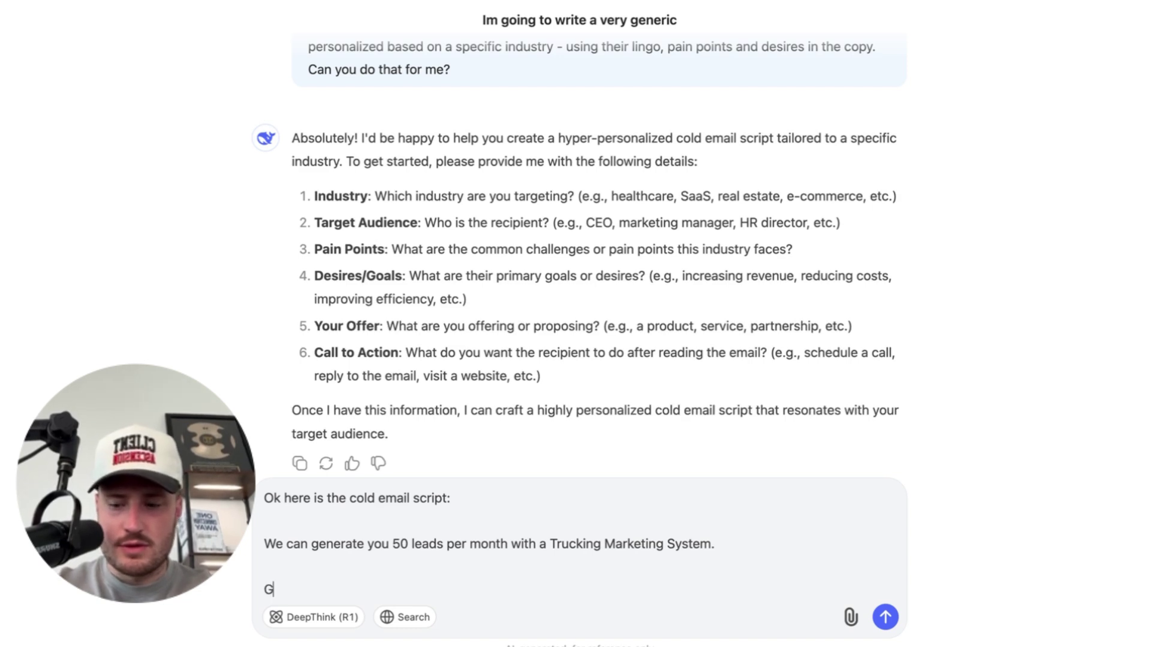
{"action": "type", "text": "Gavin's Tr"}
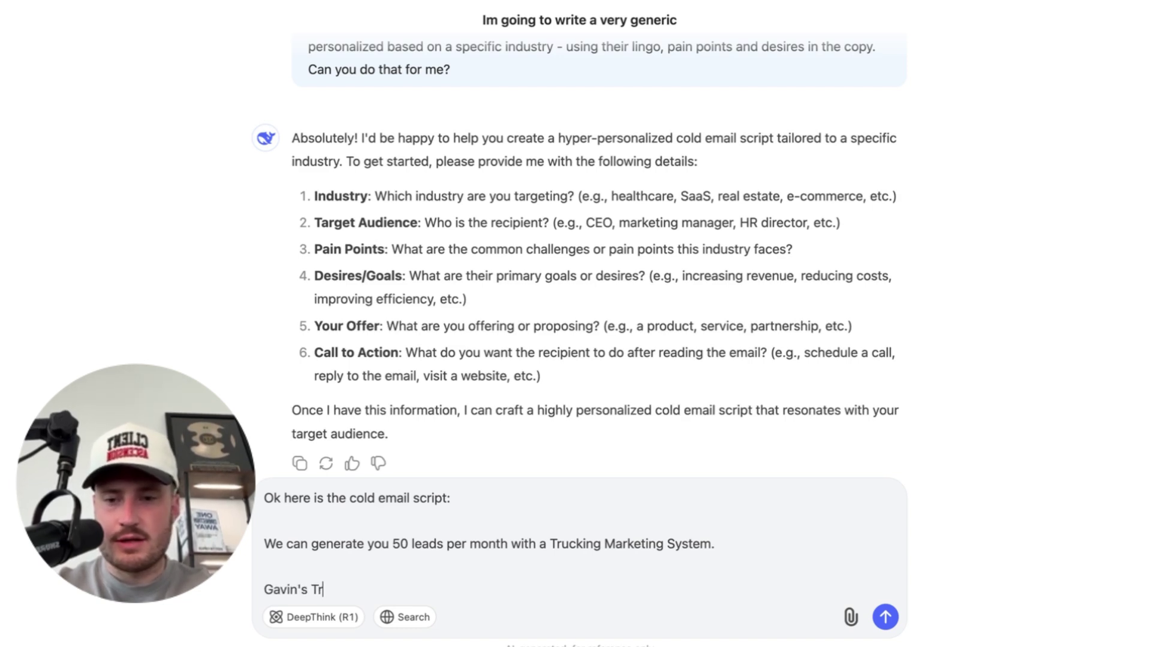
{"action": "type", "text": "cently"}
{"action": "key", "text": "BackSpace"}
{"action": "key", "text": "BackSpace"}
{"action": "key", "text": "BackSpace"}
{"action": "type", "text": "tly got 540"}
{"action": "key", "text": "BackSpace"}
{"action": "key", "text": "BackSpace"}
{"action": "type", "text": "0 l"}
{"action": "key", "text": "BackSpace"}
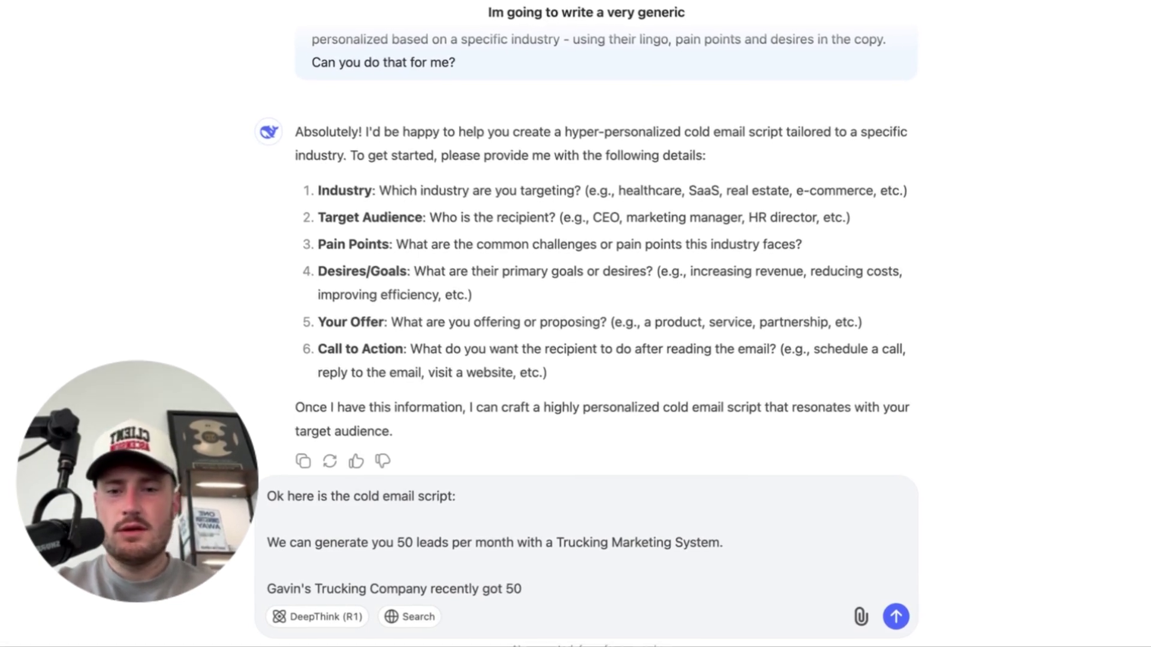
{"action": "type", "text": "new ledas in o"}
{"action": "type", "text": "ne month"}
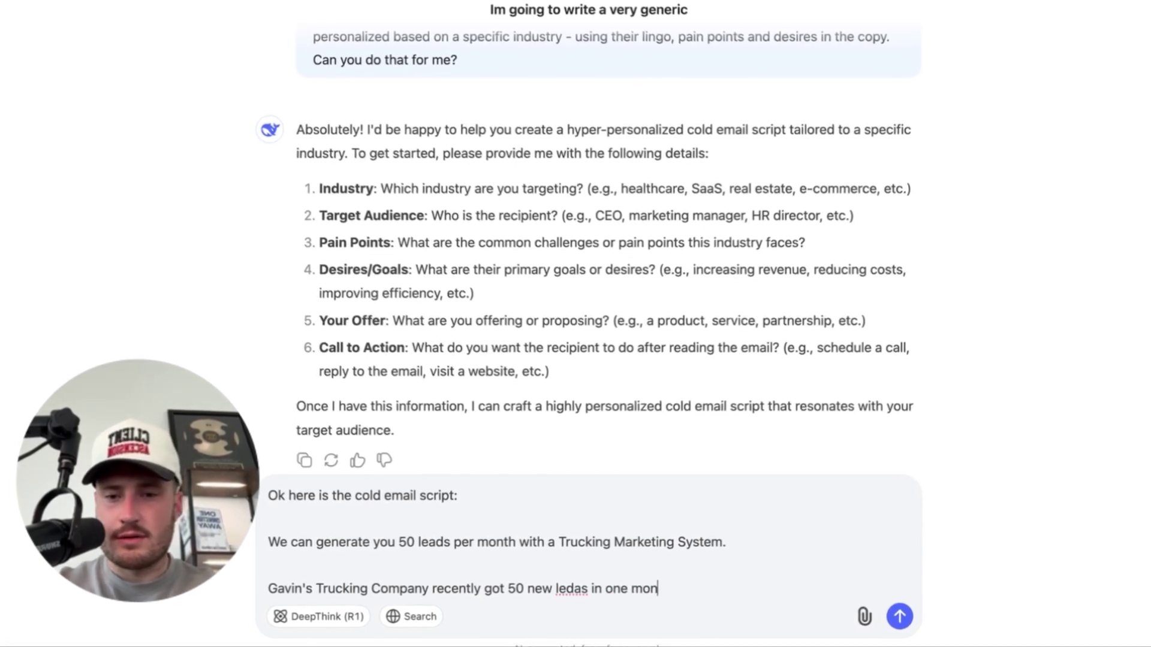
Step: Change the company's lead count to 60 and correct the misspelled word to "leads"
{"action": "left_click", "coordinate": [528, 591]}
{"action": "key", "text": "BackSpace"}
{"action": "key", "text": "BackSpace"}
{"action": "type", "text": "60"}
{"action": "double_click", "coordinate": [573, 589]}
{"action": "type", "text": "leas"}
{"action": "key", "text": "BackSpace"}
{"action": "type", "text": "ds"}
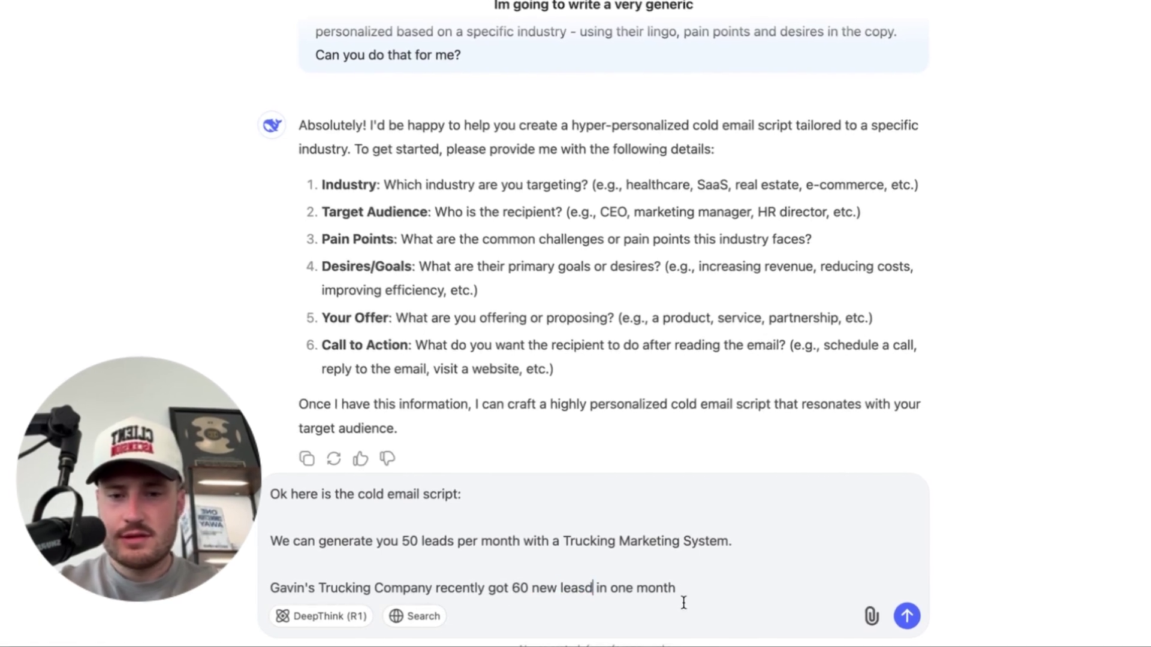
Step: End the trucking company sentence with "by working with us."
{"action": "left_click", "coordinate": [737, 588]}
{"action": "type", "text": "by ow"}
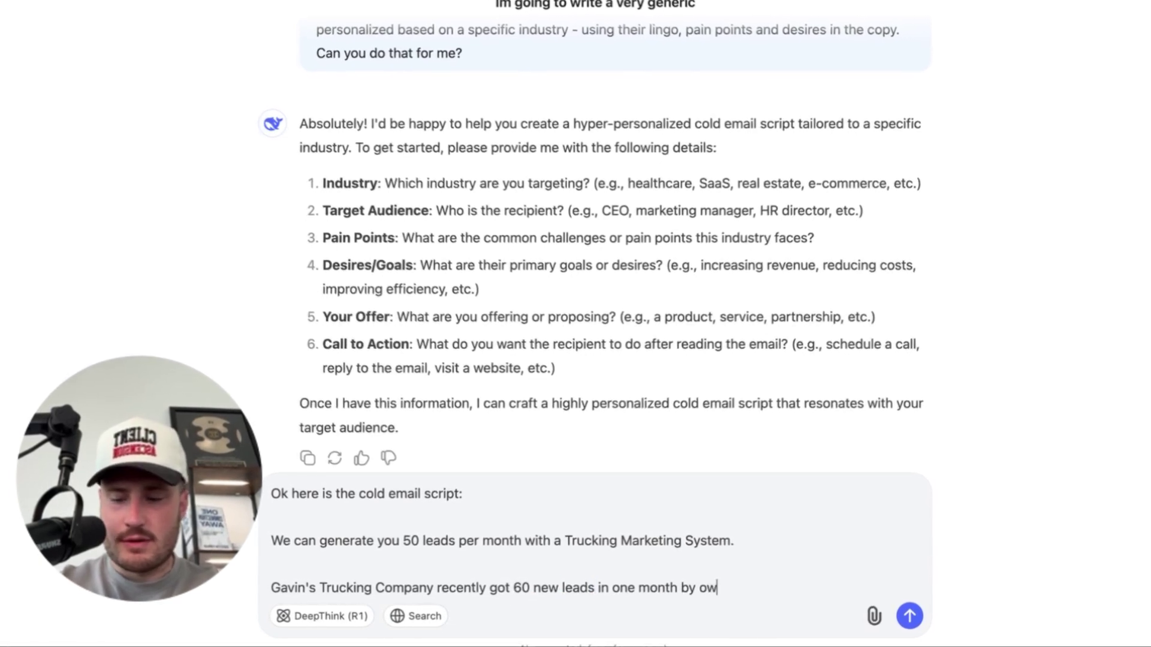
{"action": "key", "text": "BackSpace"}
{"action": "key", "text": "BackSpace"}
{"action": "type", "text": "working with us."}
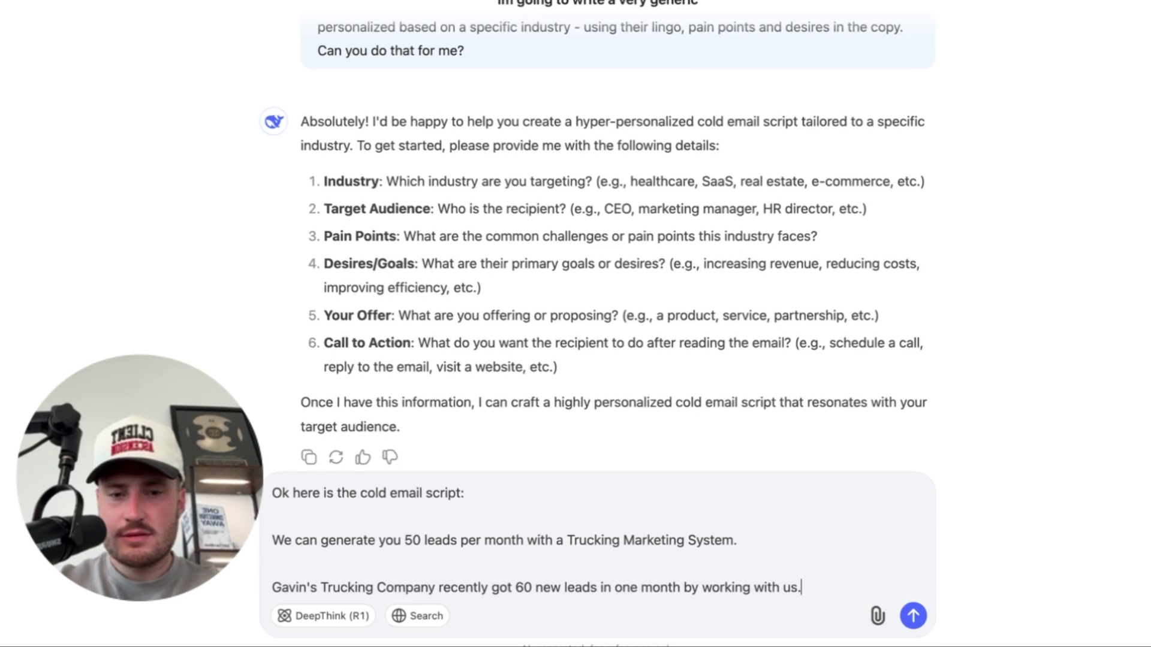
Step: Add a closing paragraph to the script, "Mind if I share a quick video explaining further?", followed by a blank line
{"action": "key", "text": "shift+Return"}
{"action": "key", "text": "shift+Return"}
{"action": "type", "text": "Midn"}
{"action": "key", "text": "BackSpace"}
{"action": "key", "text": "BackSpace"}
{"action": "type", "text": "nd if I sh"}
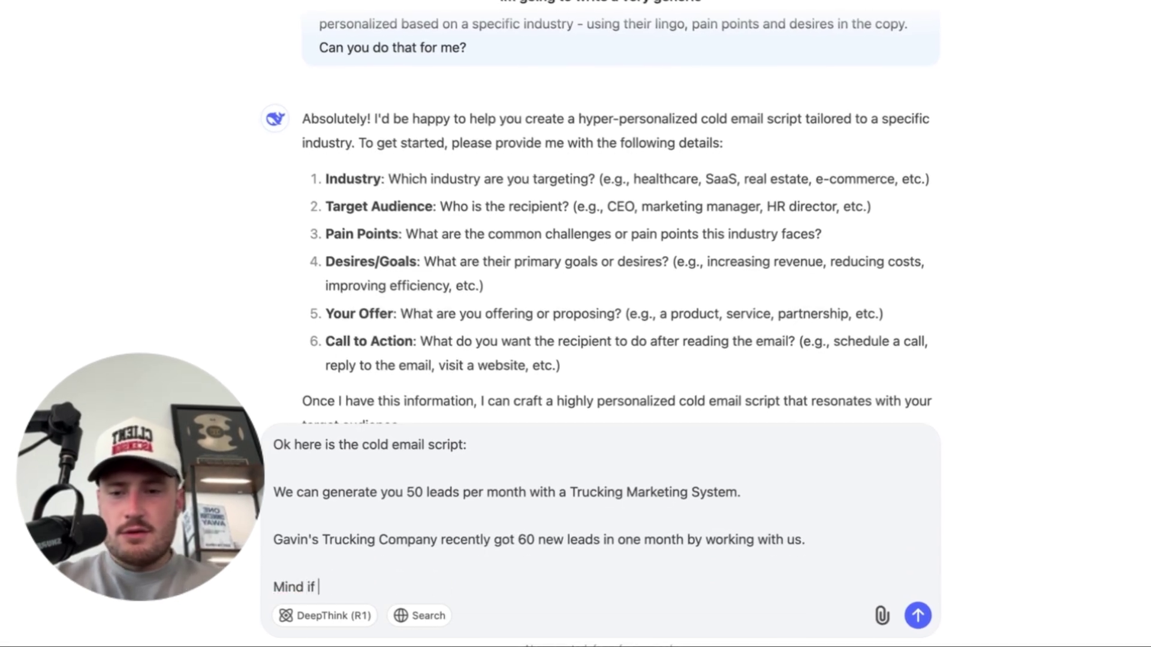
{"action": "type", "text": "are a quikc vi"}
{"action": "key", "text": "BackSpace"}
{"action": "key", "text": "BackSpace"}
{"action": "key", "text": "BackSpace"}
{"action": "key", "text": "BackSpace"}
{"action": "type", "text": "ck vid"}
{"action": "type", "text": "eo explaining fur"}
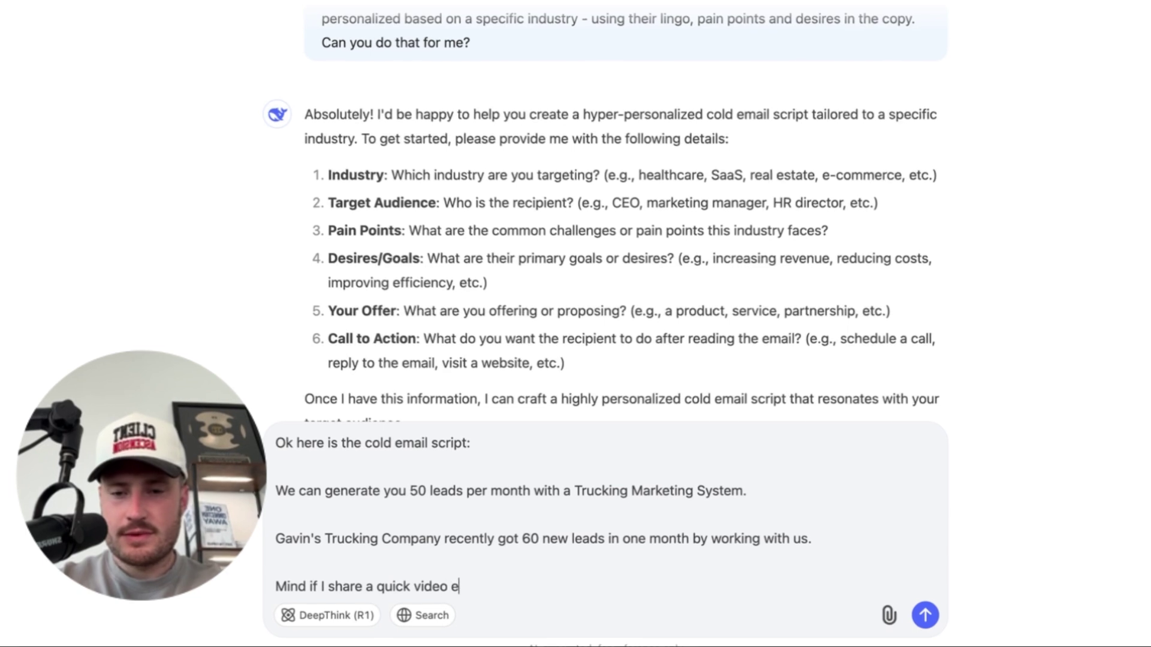
{"action": "type", "text": "ther?"}
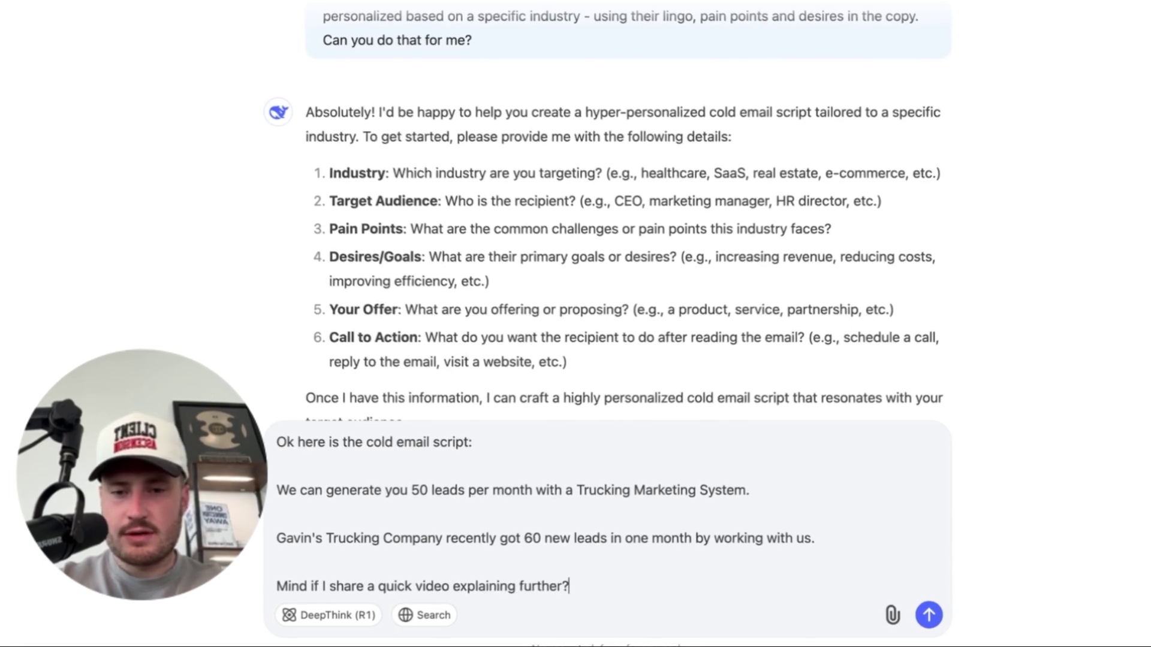
{"action": "key", "text": "shift+Return"}
{"action": "key", "text": "shift+Return"}
{"action": "type", "text": "Now refine this "}
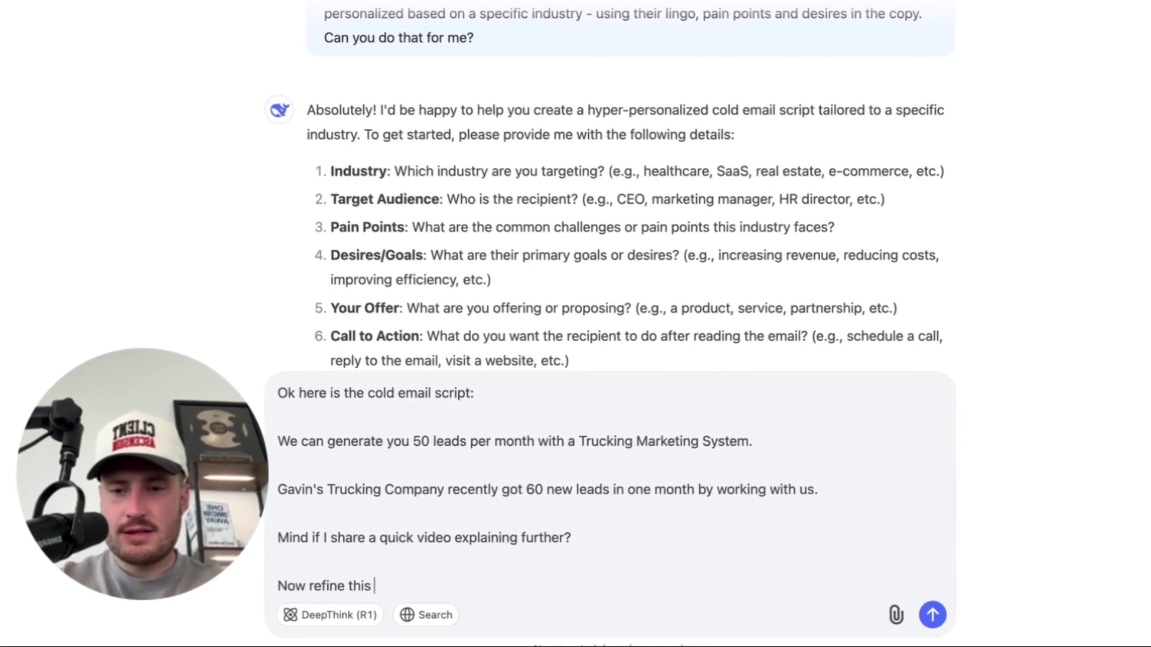
{"action": "type", "text": "to target"}
{"action": "left_click_drag", "start_coordinate": [445, 589], "coordinate": [262, 589]}
Step: Add the instruction "Now make the language more specific based on trucking company CEOs desires, pain points, lingo, and slang." and send the message
{"action": "type", "text": "Now mak"}
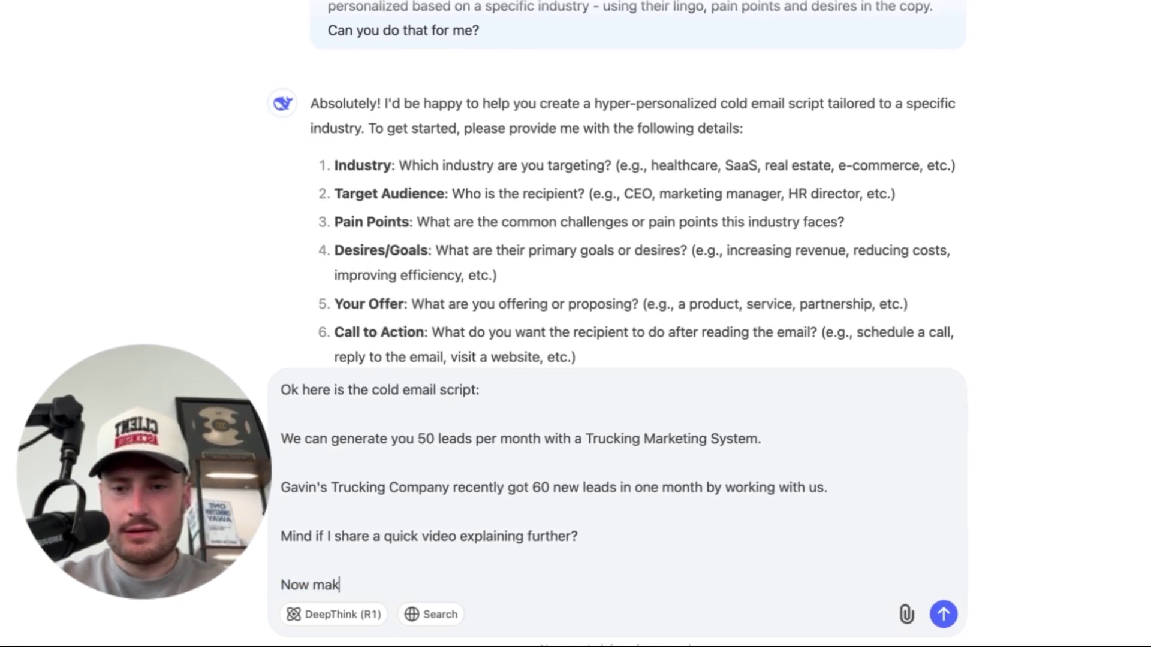
{"action": "type", "text": "e the language more "}
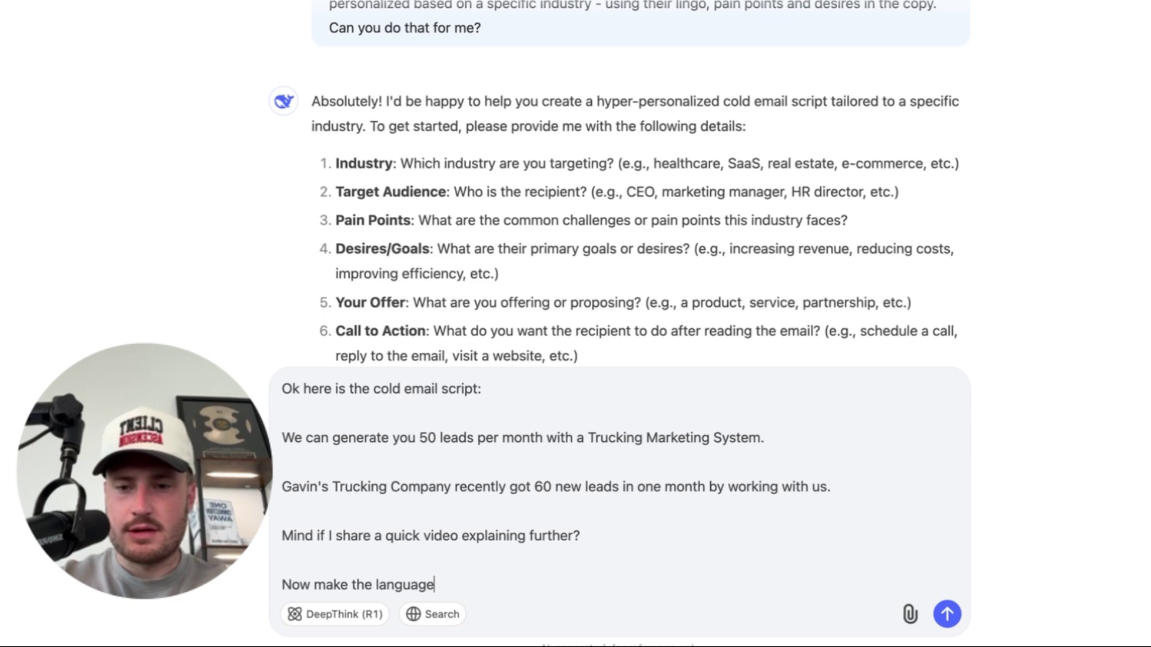
{"action": "type", "text": "specific based on "}
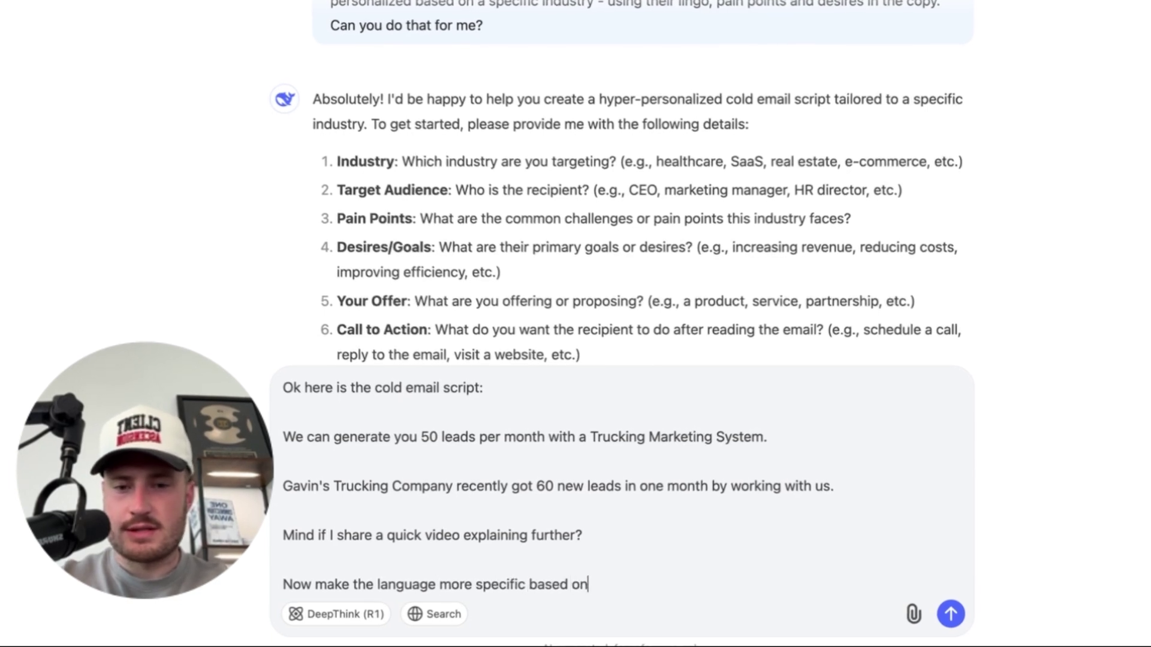
{"action": "type", "text": "trucking companys"}
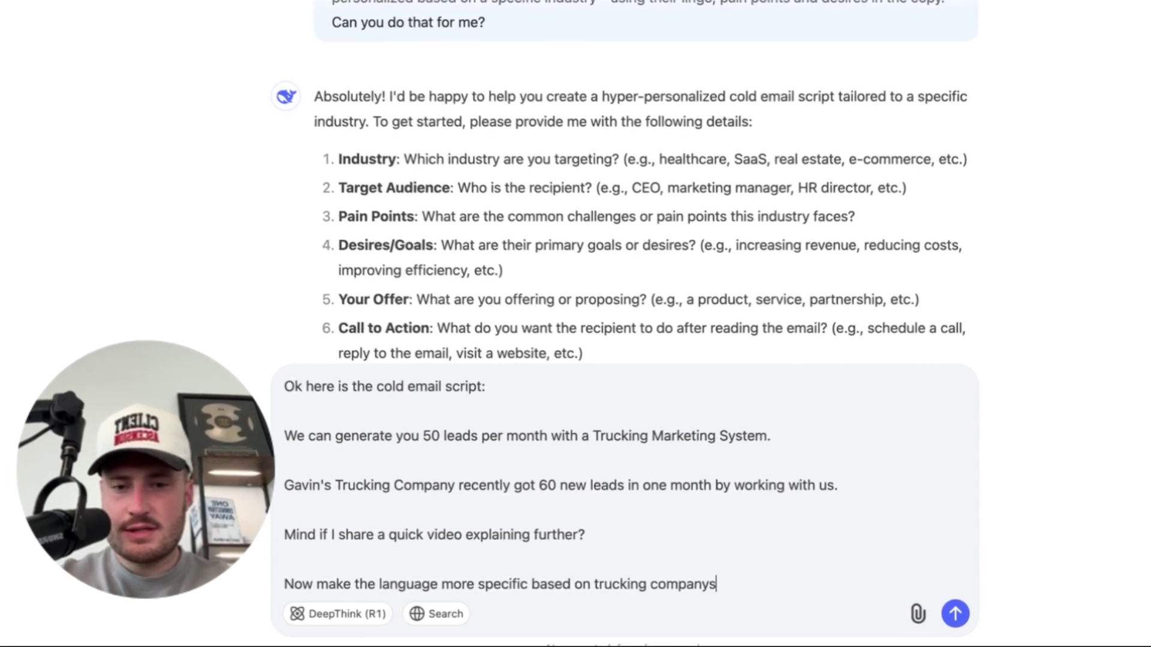
{"action": "key", "text": "BackSpace"}
{"action": "type", "text": "CEOs desires, "}
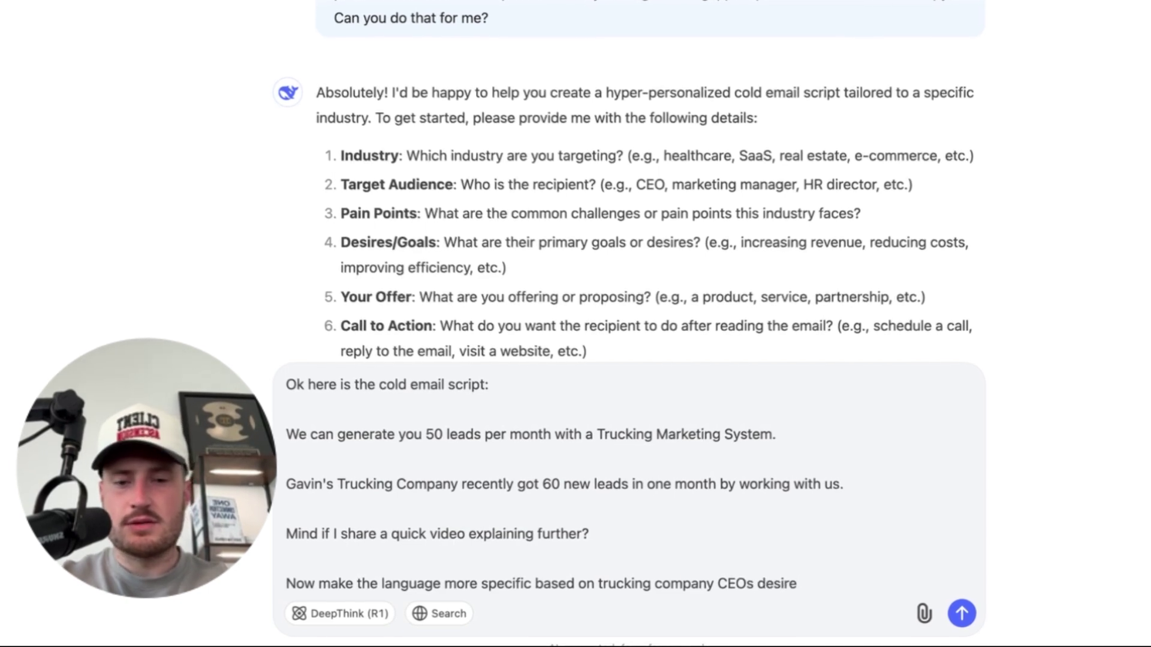
{"action": "type", "text": "pain points, linog"}
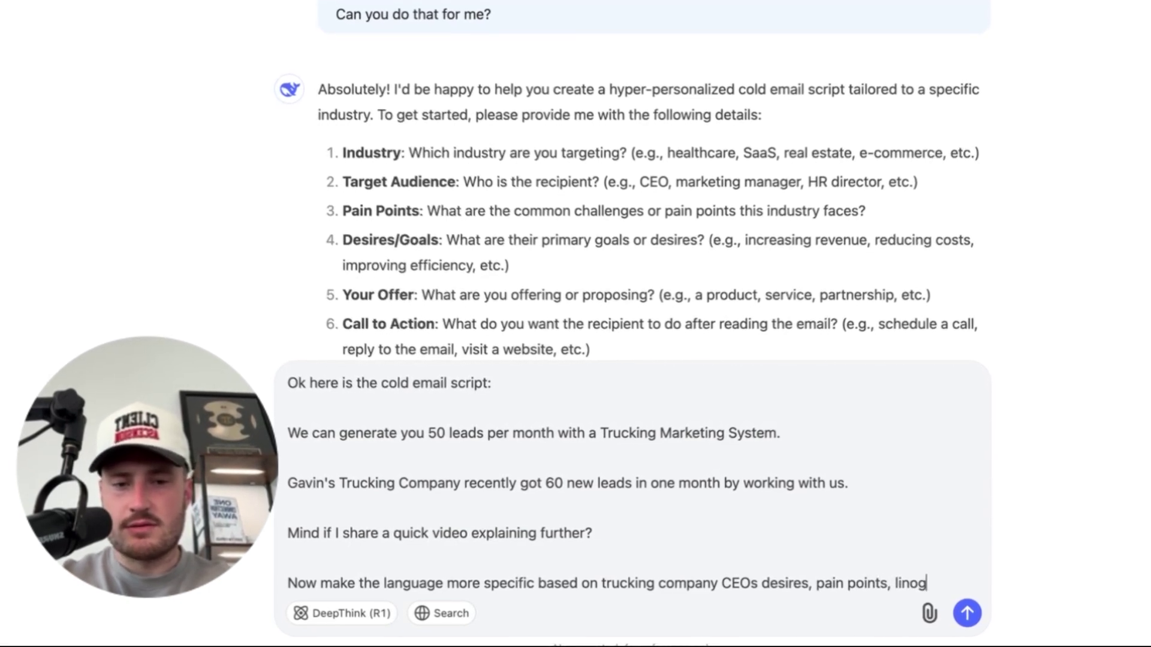
{"action": "key", "text": "BackSpace"}
{"action": "type", "text": "go, and s"}
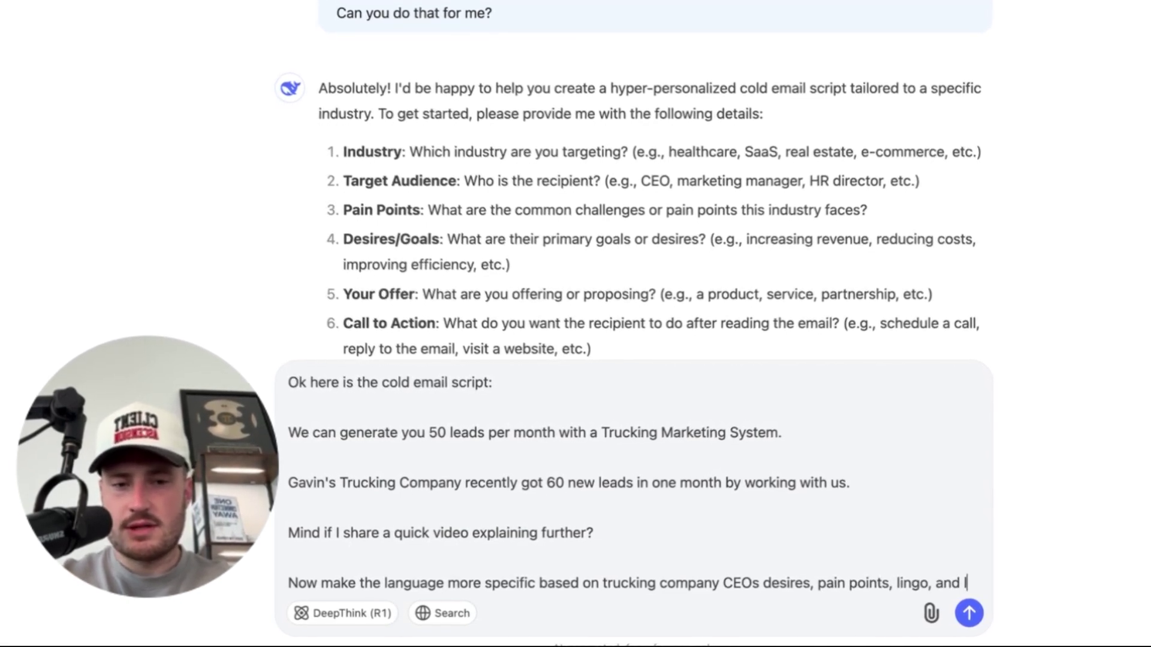
{"action": "type", "text": "lang."}
{"action": "key", "text": "Return"}
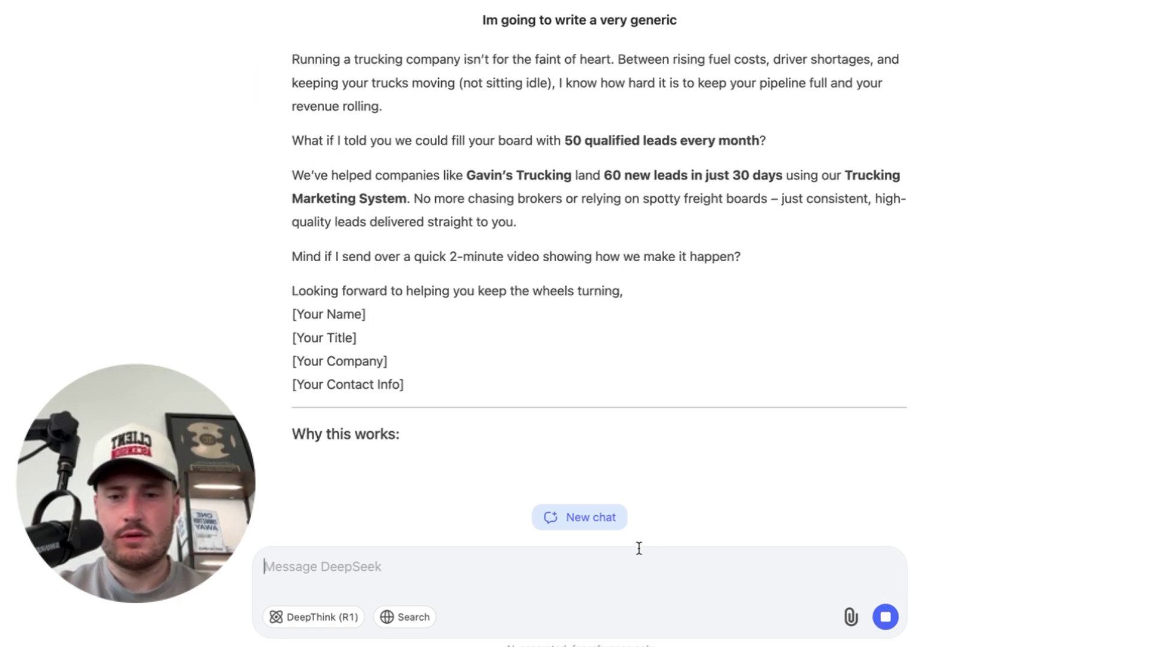
Step: Stop the reply and write "Ok good start - do not make the cold email any longer or shorter, just change up the messaging"
{"action": "left_click", "coordinate": [887, 621]}
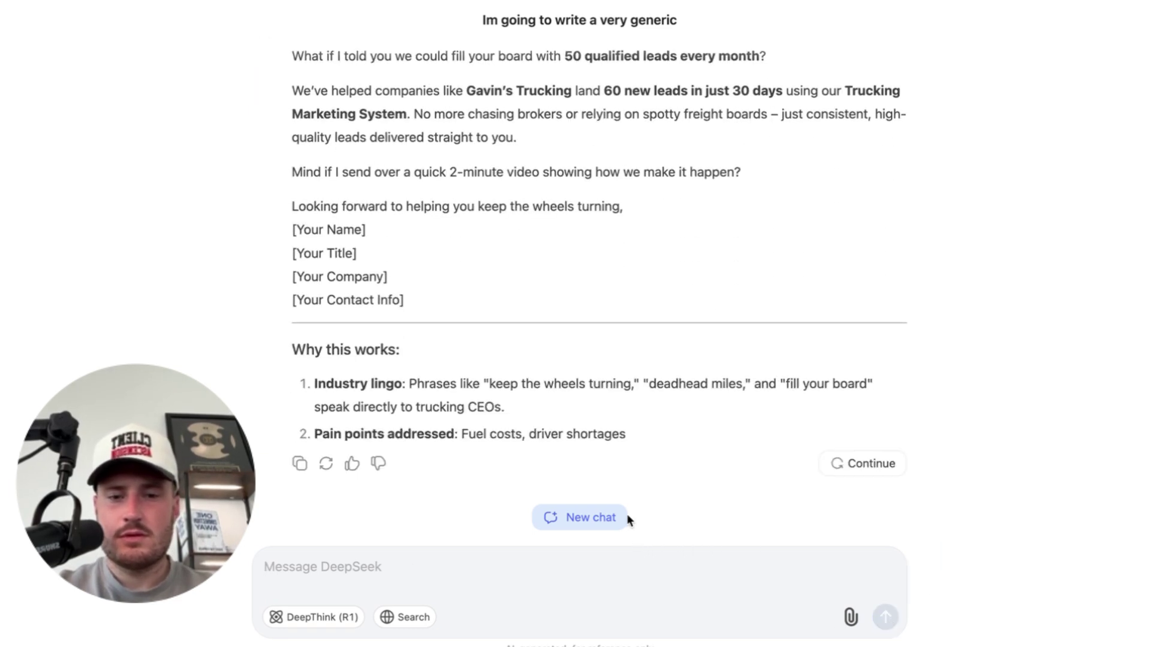
{"action": "type", "text": "Ok good sa"}
{"action": "type", "text": "art - do not make the cold email any longer or she"}
{"action": "type", "text": "rter, just change up the messa"}
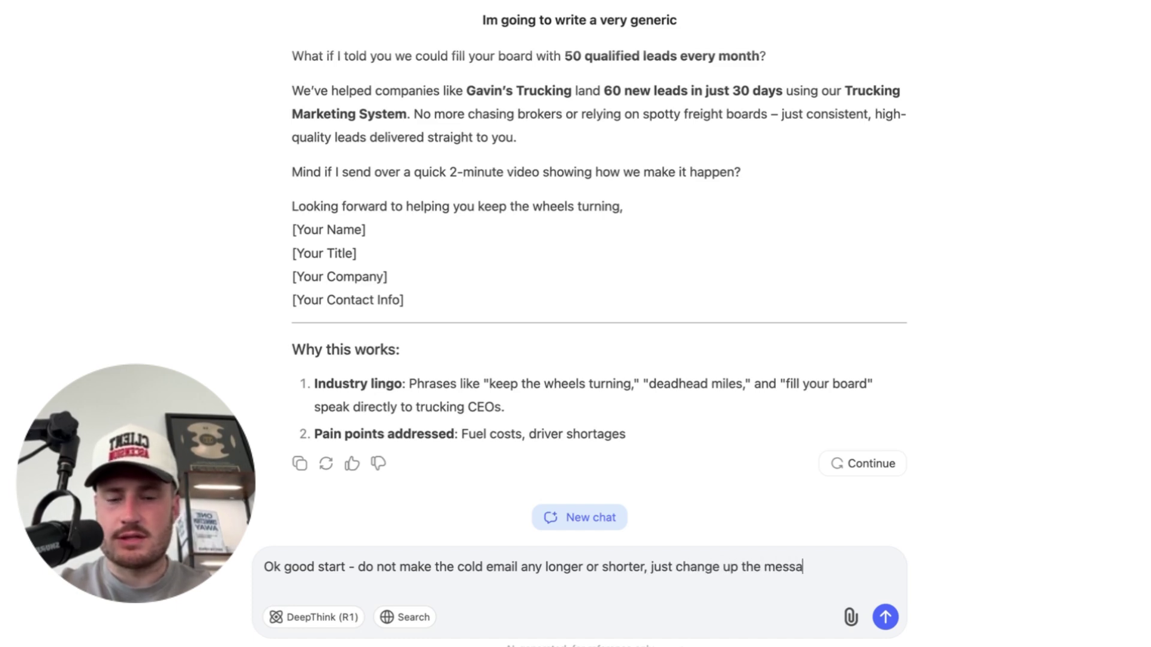
Step: Complete the follow-up with "to be more specific to trucking companies." and send it
{"action": "type", "text": "ging to be more spe"}
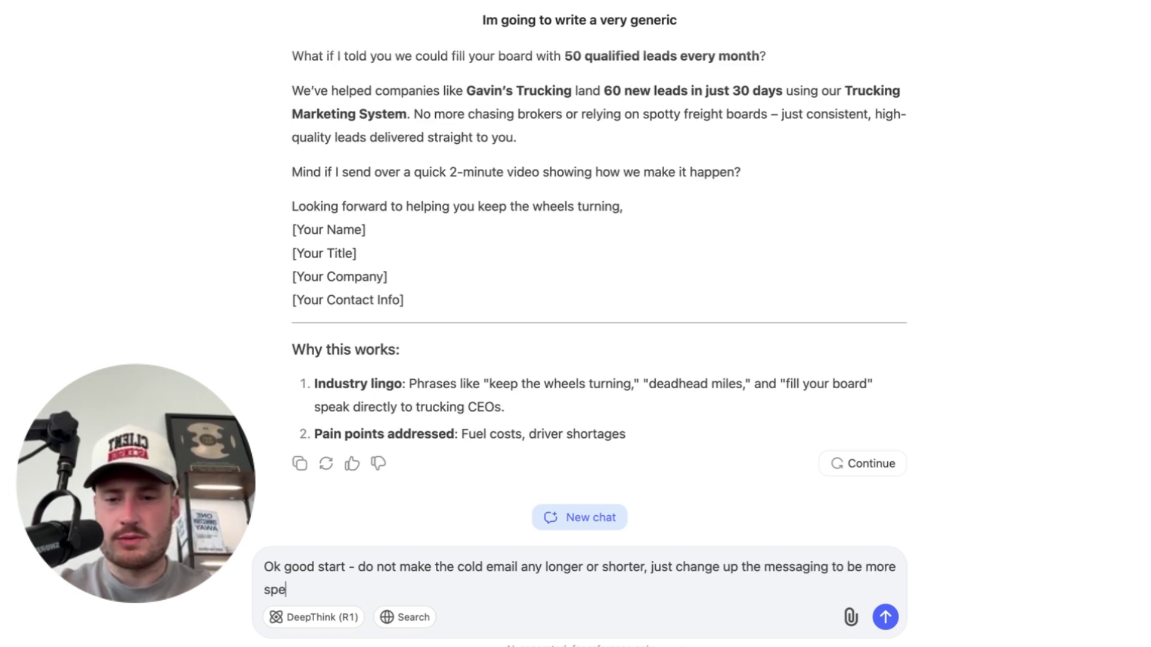
{"action": "type", "text": "cific to trucking compnai"}
{"action": "key", "text": "BackSpace"}
{"action": "key", "text": "BackSpace"}
{"action": "key", "text": "BackSpace"}
{"action": "type", "text": "anies."}
{"action": "key", "text": "Return"}
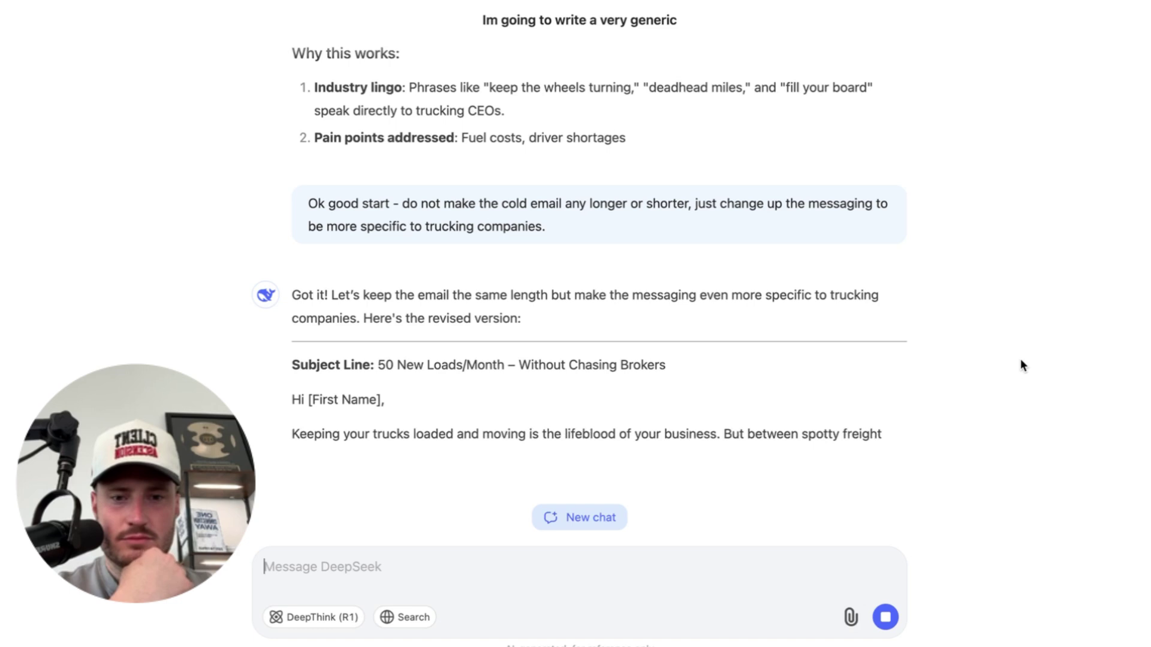
Step: Stop the reply and go back through the chat to review the original cold email script
{"action": "left_click", "coordinate": [884, 617]}
{"action": "scroll", "coordinate": [690, 402], "scroll_direction": "up", "scroll_amount": 20}
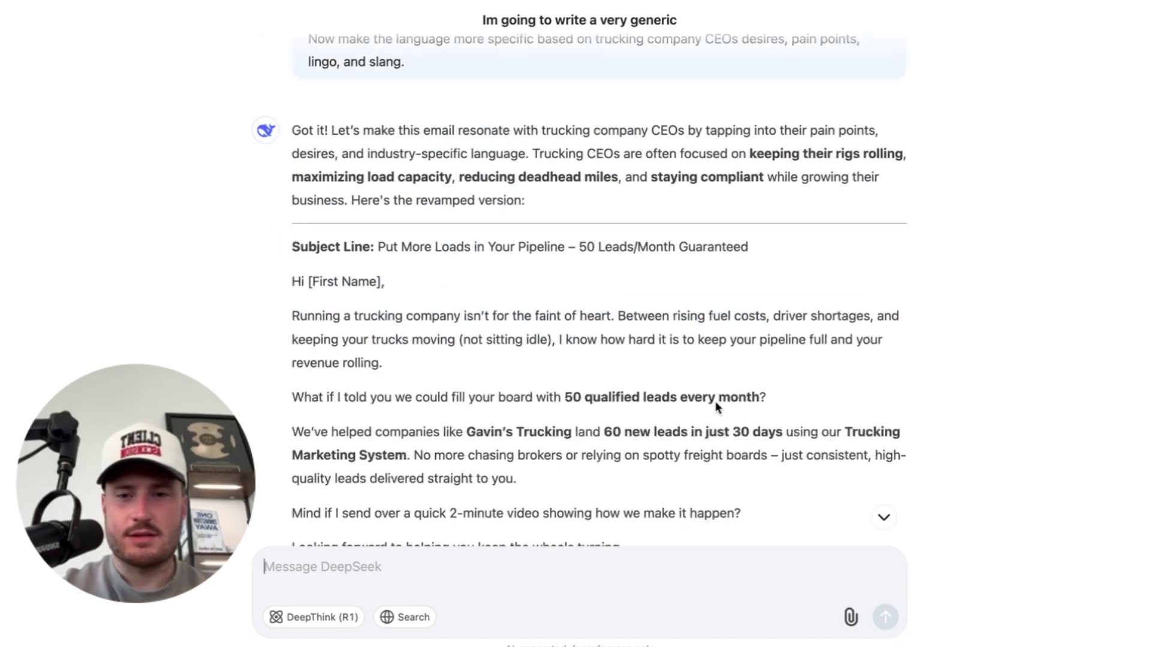
{"action": "scroll", "coordinate": [580, 309], "scroll_direction": "up", "scroll_amount": 3}
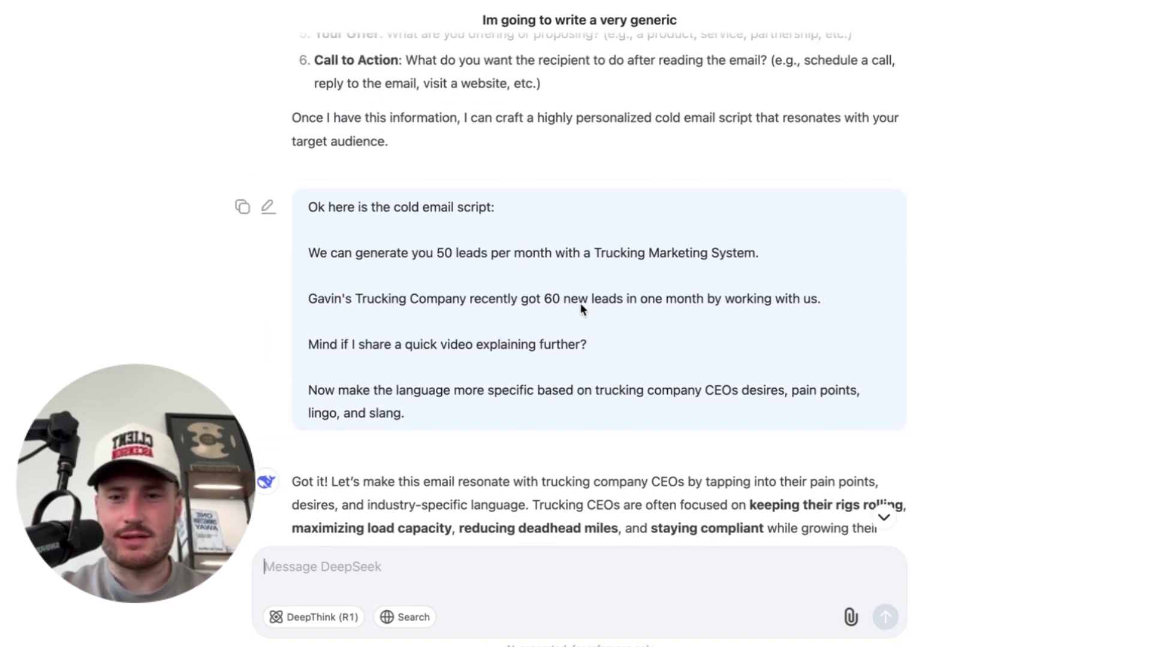
Step: Copy the whole earlier message with the cold email script and the trucking CEO language instruction into a new message
{"action": "left_click_drag", "start_coordinate": [389, 416], "coordinate": [310, 215]}
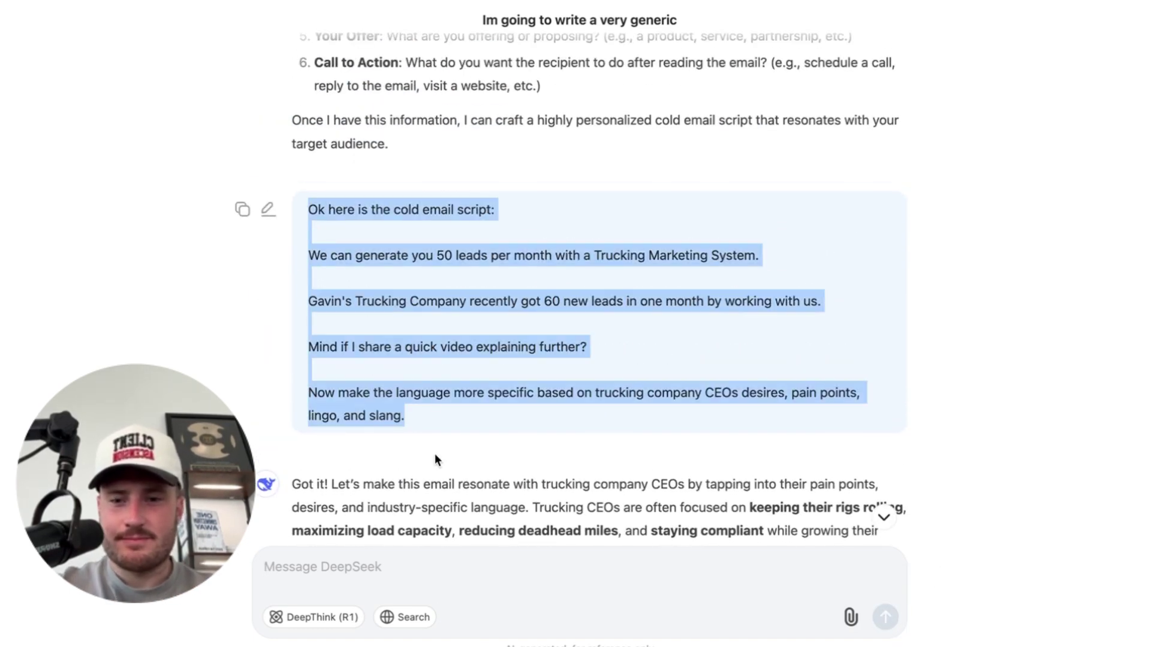
{"action": "key", "text": "super+c"}
{"action": "left_click", "coordinate": [442, 573]}
{"action": "key", "text": "super+v"}
{"action": "key", "text": "shift+Return"}
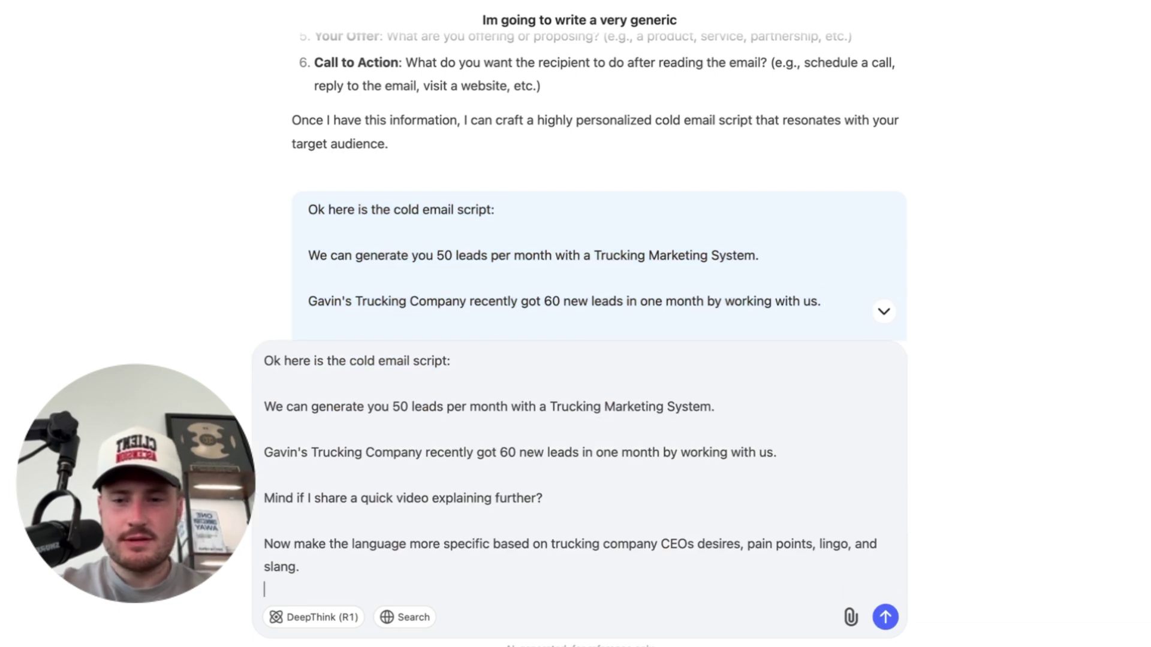
Step: Add "Do not make this script any longer or any shorter, just change up the messaging to be hyper relevant for trucking companies" and send the message
{"action": "key", "text": "shift+Return"}
{"action": "type", "text": "Do not make thi"}
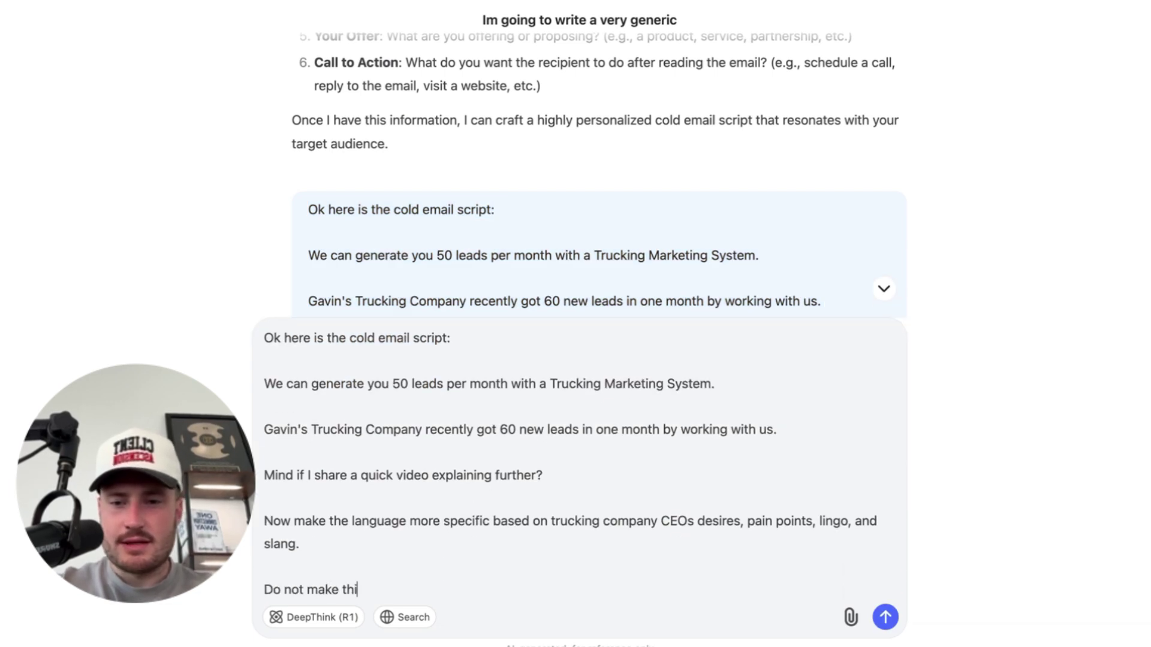
{"action": "type", "text": "s script any longer or any shorter"}
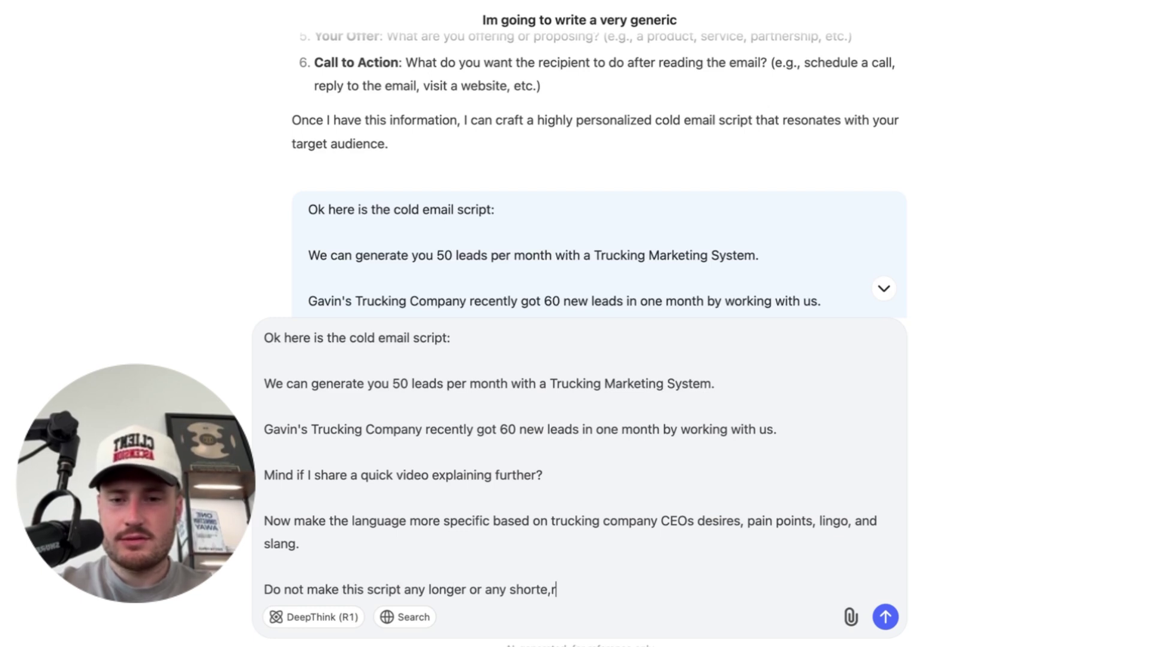
{"action": "type", "text": ", just change up the messaging to be hyper relevan"}
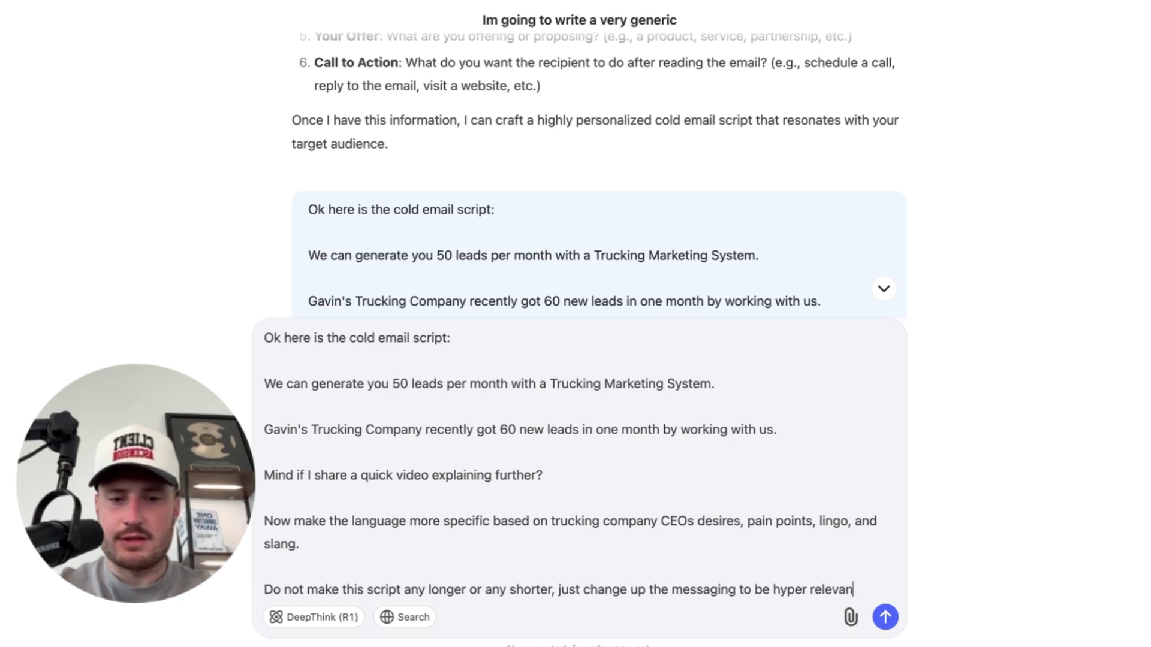
{"action": "type", "text": "t for trucking companies"}
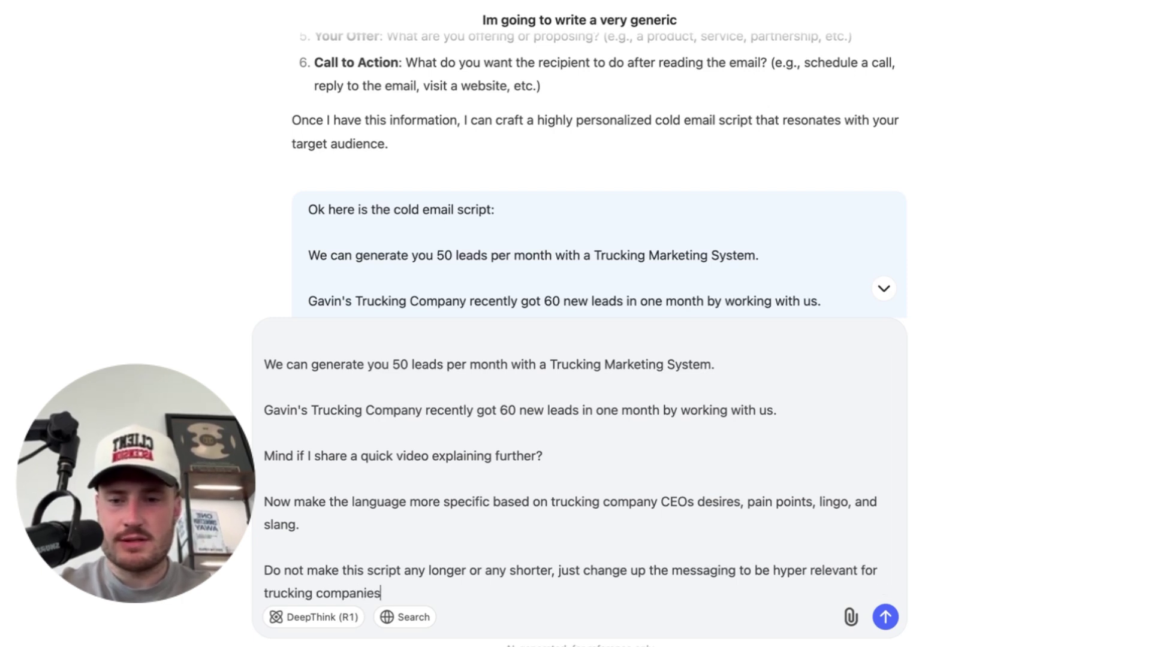
{"action": "key", "text": "Return"}
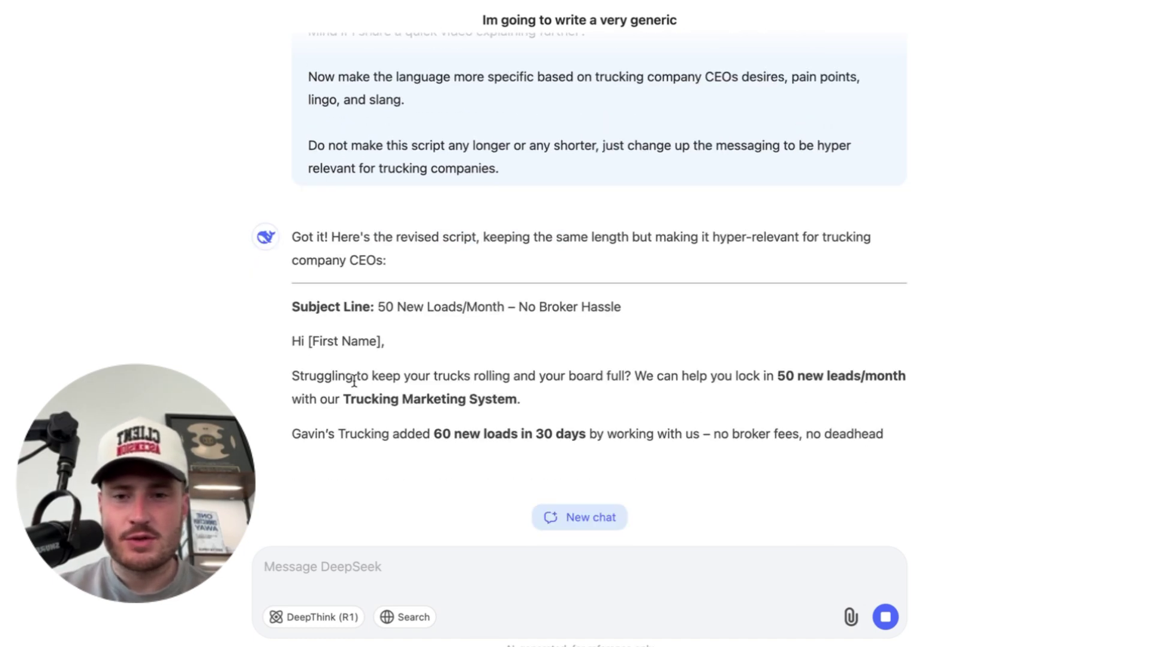
{"action": "left_click_drag", "start_coordinate": [353, 381], "coordinate": [663, 378]}
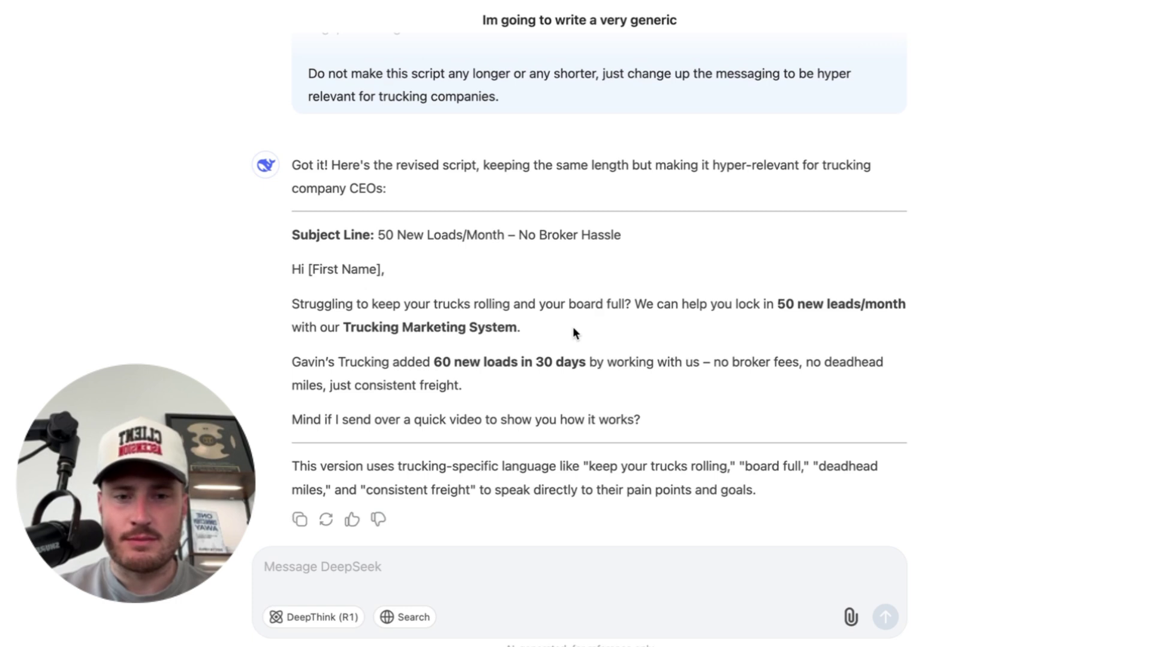
{"action": "scroll", "coordinate": [573, 331], "scroll_direction": "down", "scroll_amount": 2}
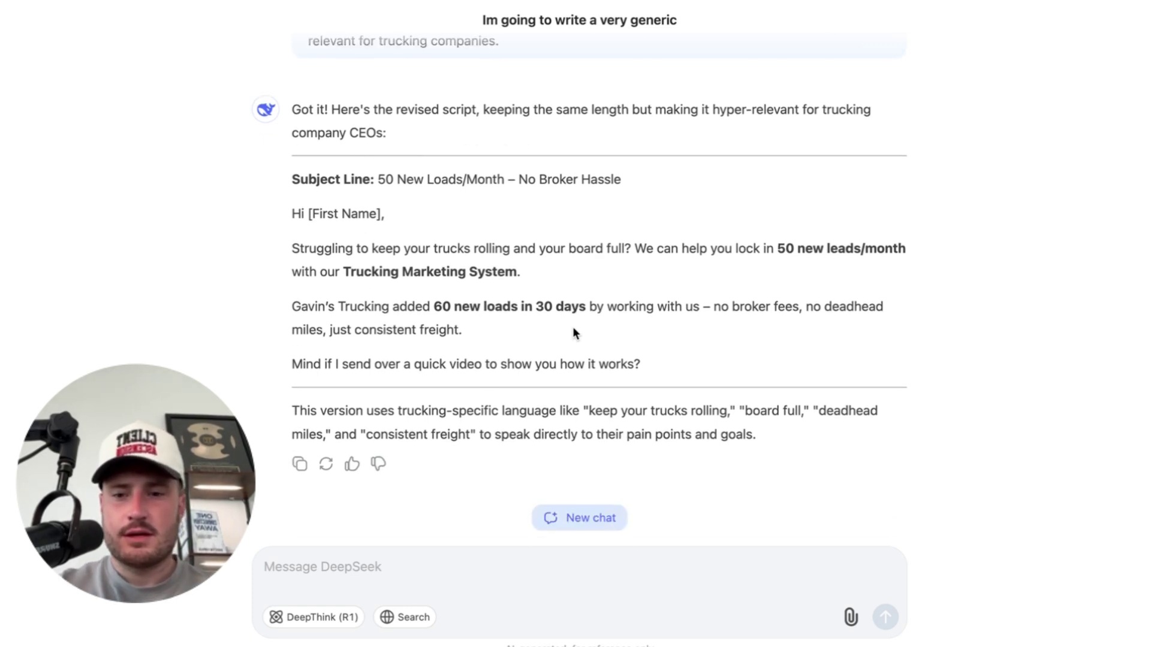
Step: Send the follow-up "This is great - can we replace leads with something more industry-specific?"
{"action": "type", "text": "This "}
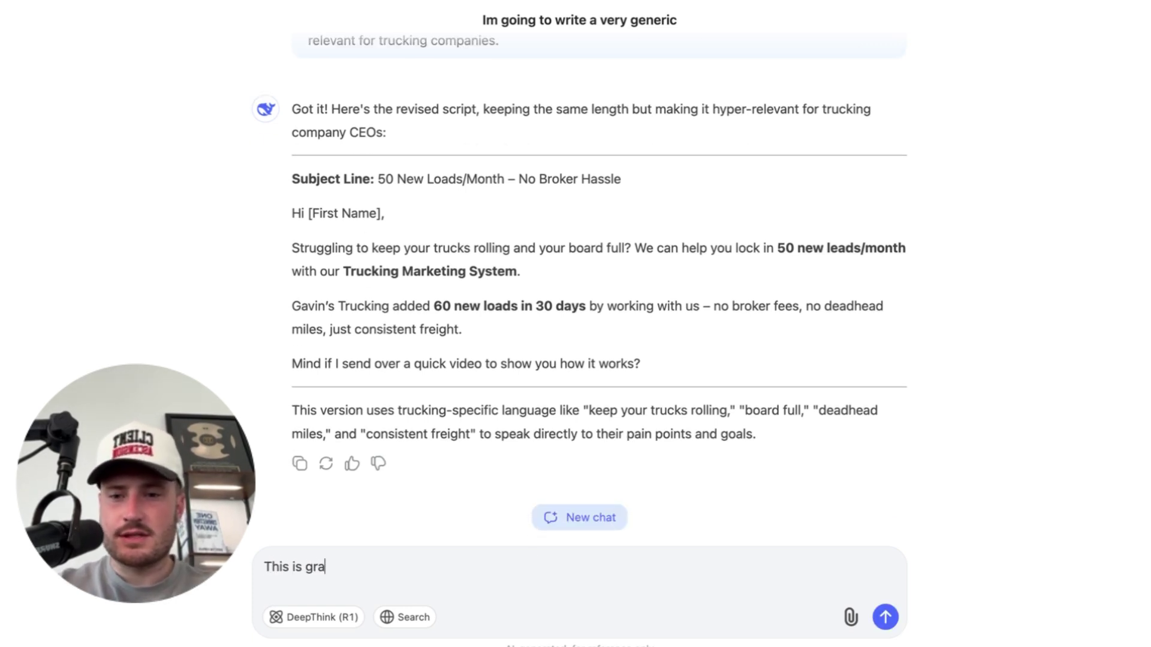
{"action": "type", "text": "is great - can we repla"}
{"action": "key", "text": "BackSpace"}
{"action": "type", "text": "lacwe"}
{"action": "key", "text": "BackSpace"}
{"action": "type", "text": "e leasd "}
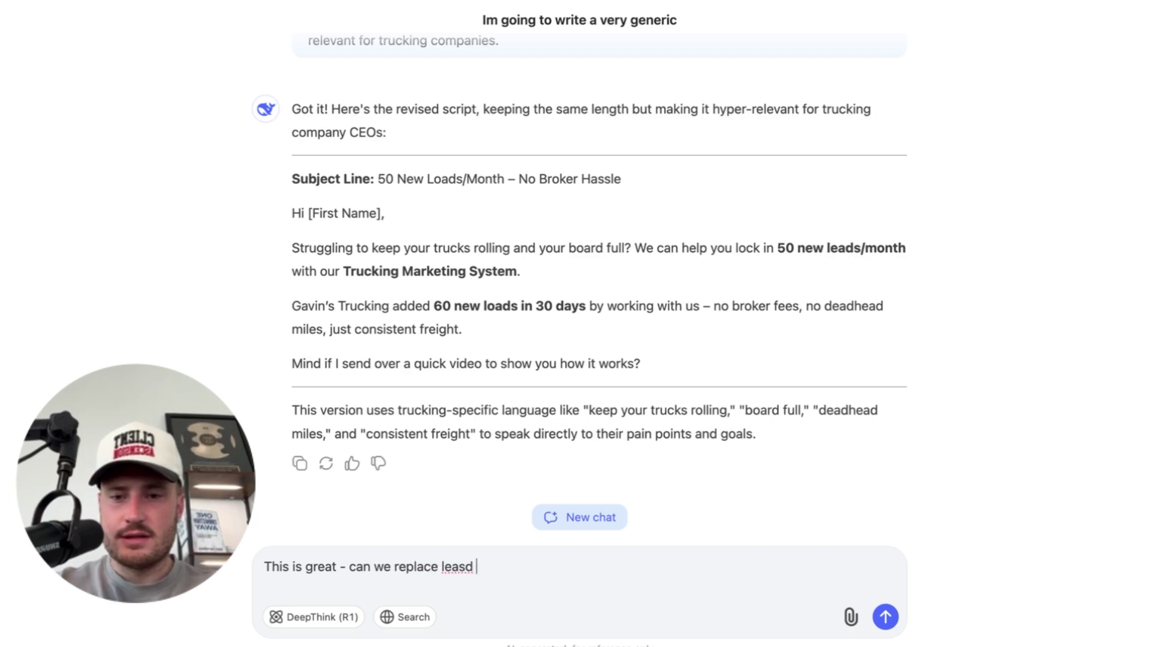
{"action": "type", "text": "with something more indus"}
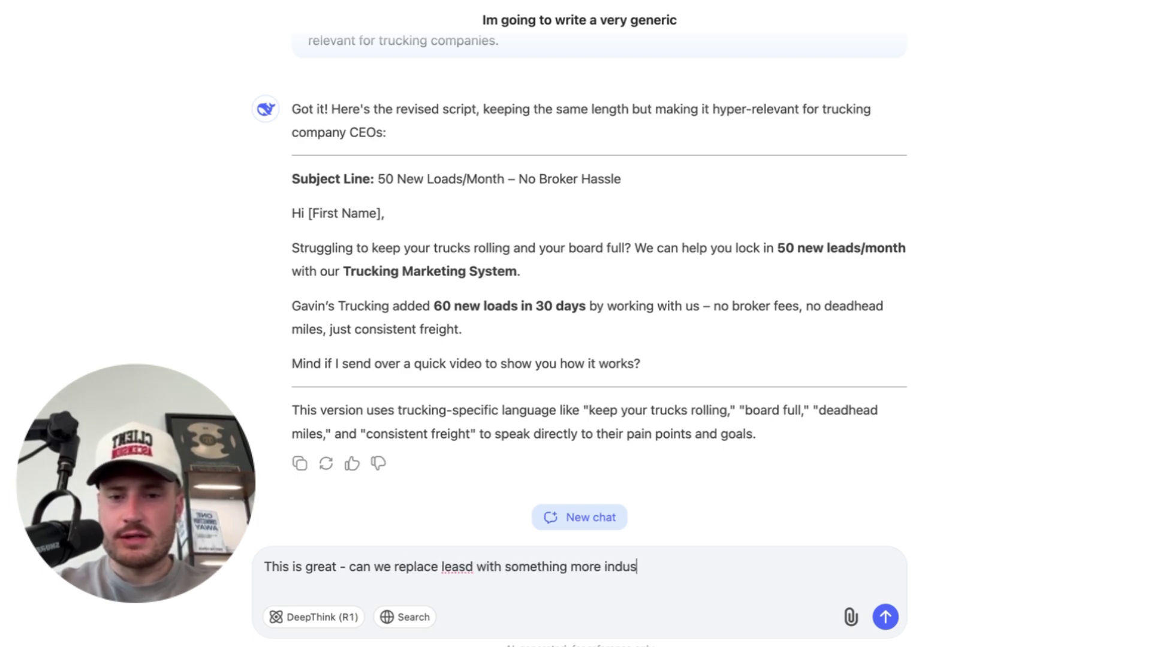
{"action": "type", "text": "try0-specific"}
{"action": "left_click", "coordinate": [467, 572]}
{"action": "key", "text": "BackSpace"}
{"action": "key", "text": "Right"}
{"action": "type", "text": "s"}
{"action": "key", "text": "Return"}
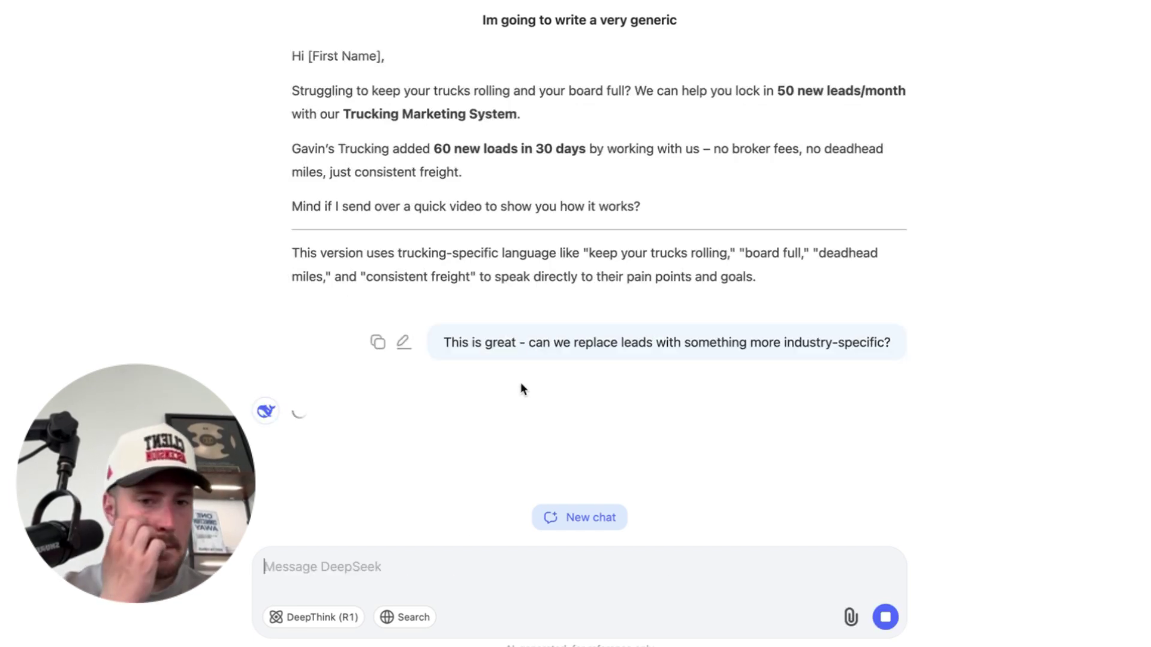
{"action": "scroll", "coordinate": [551, 341], "scroll_direction": "up", "scroll_amount": 2}
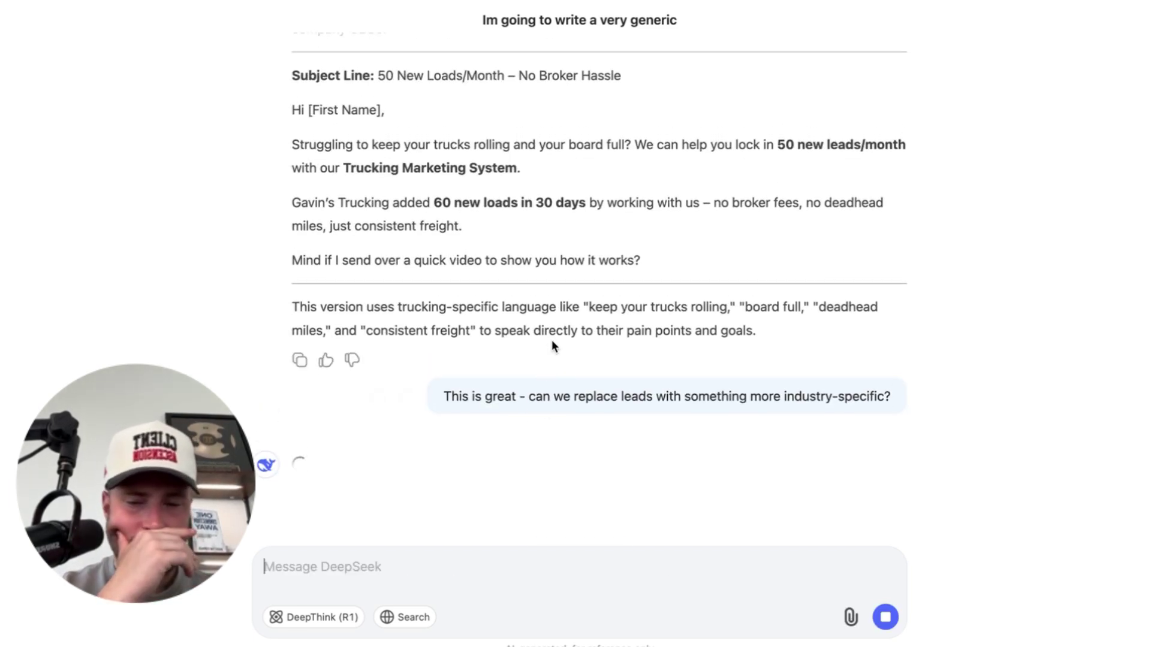
{"action": "scroll", "coordinate": [552, 346], "scroll_direction": "down", "scroll_amount": 2}
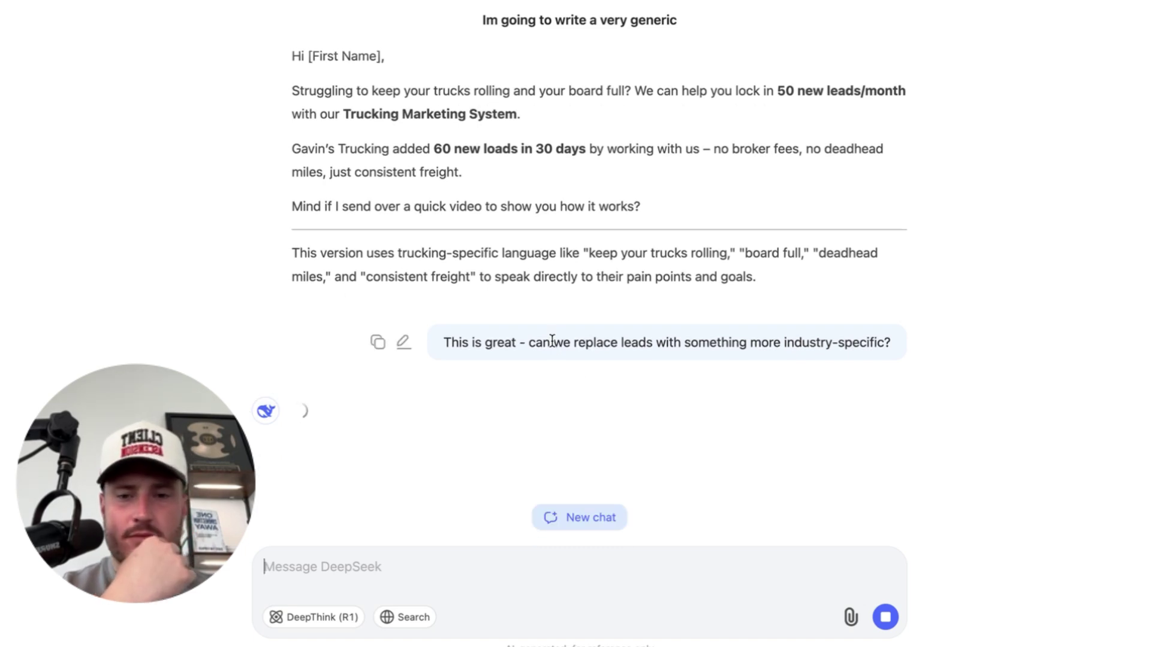
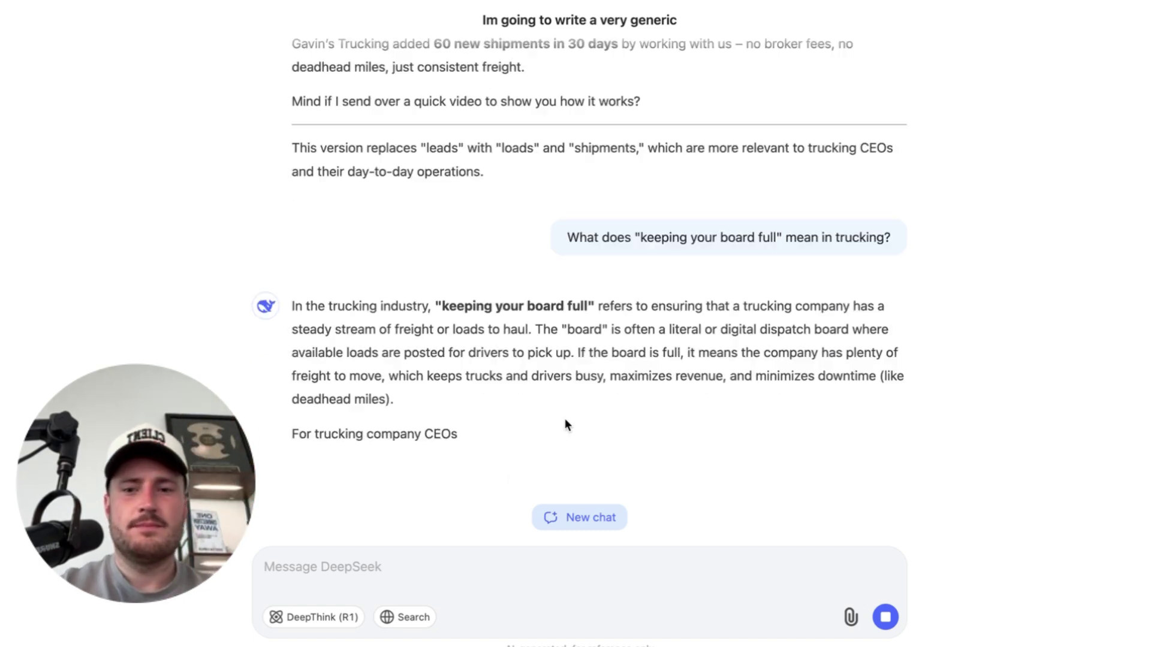
Step: Search Google in a new browser tab for "keeping your board full trucking" and look through the results
{"action": "scroll", "coordinate": [450, 259], "scroll_direction": "up", "scroll_amount": 3}
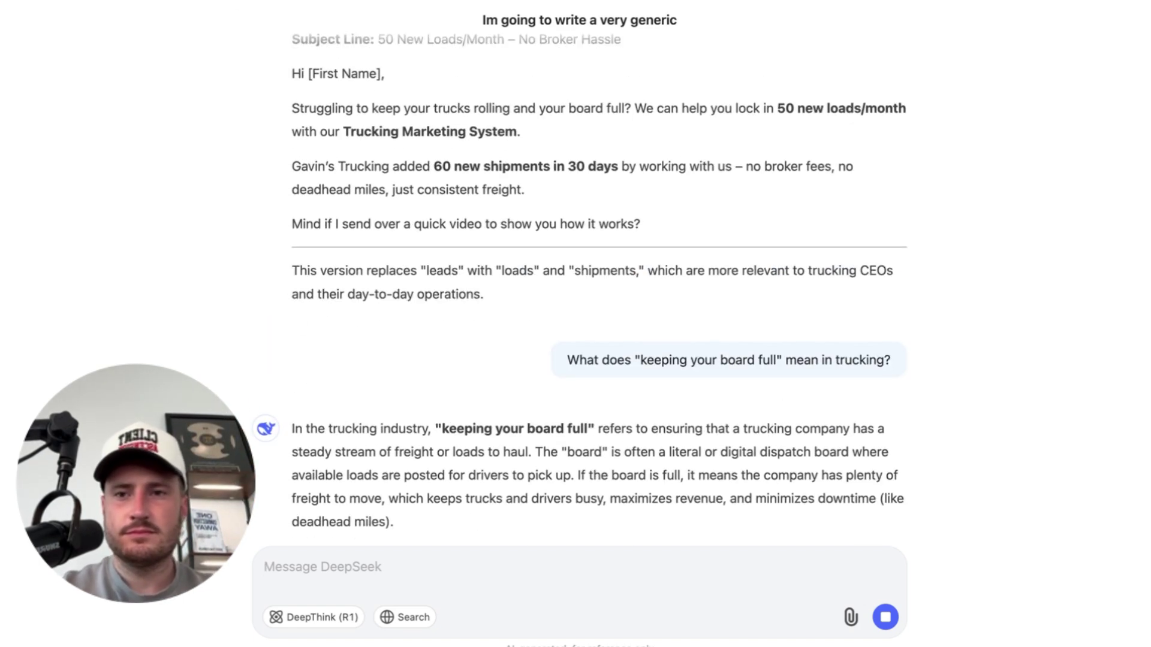
{"action": "key", "text": "super+t"}
{"action": "type", "text": "keeping your bo"}
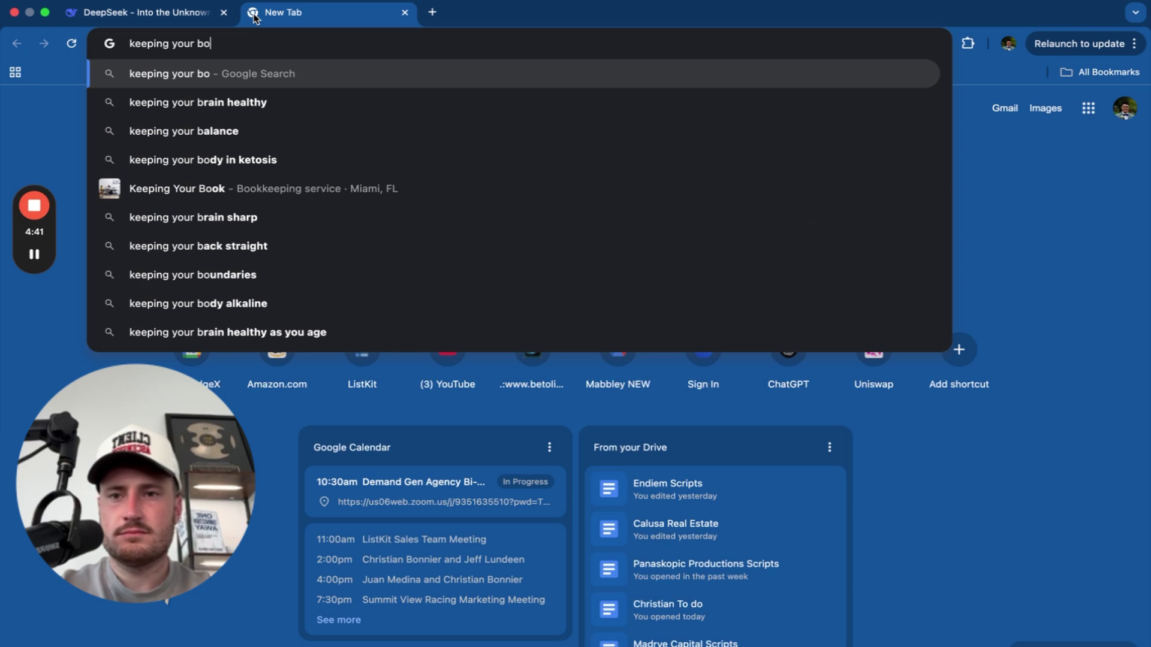
{"action": "type", "text": "ard full trucking"}
{"action": "key", "text": "Return"}
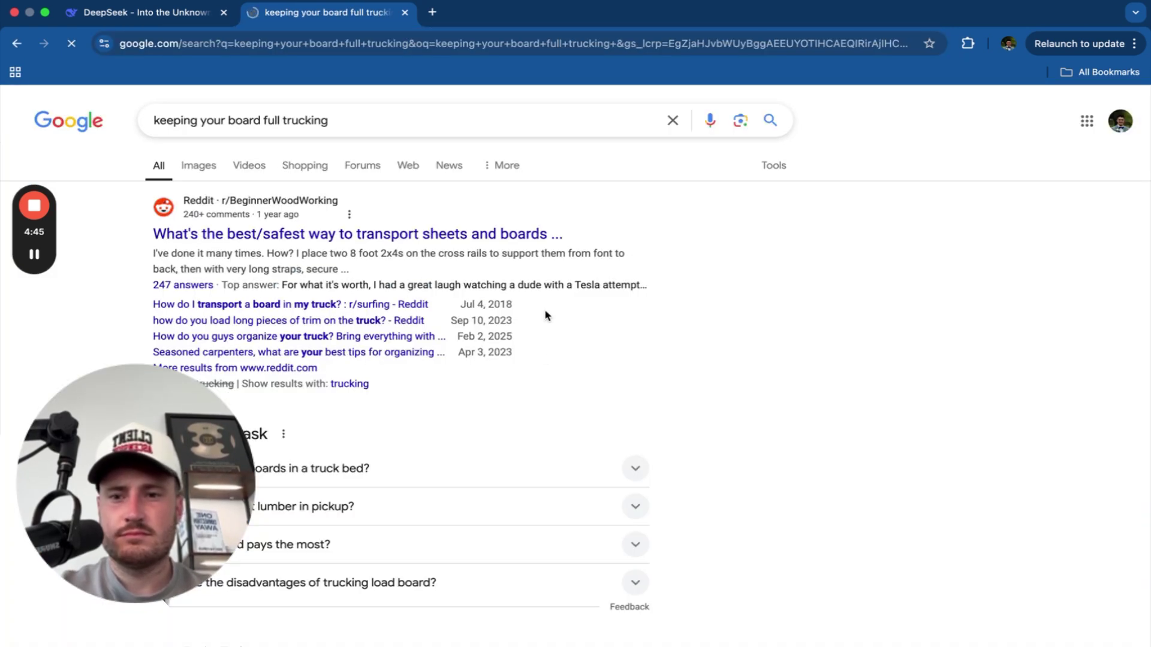
{"action": "scroll", "coordinate": [536, 338], "scroll_direction": "down", "scroll_amount": 7}
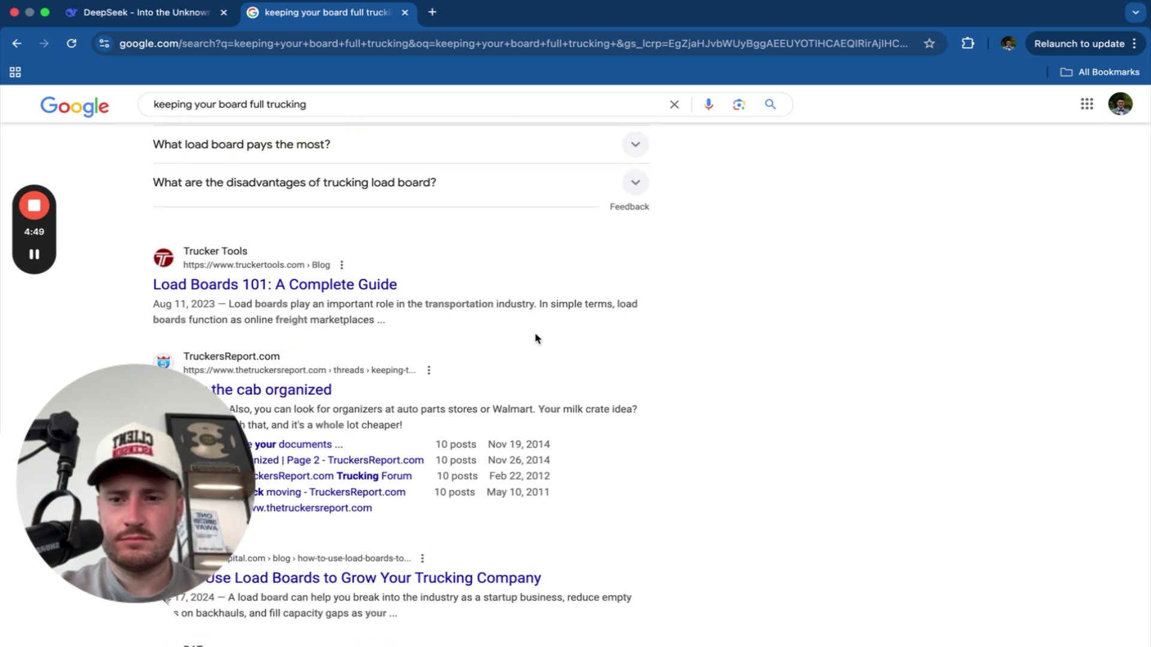
Step: Return to the DeepSeek chat and read the explanation of "keeping your board full" and the updated email script
{"action": "left_click", "coordinate": [147, 12]}
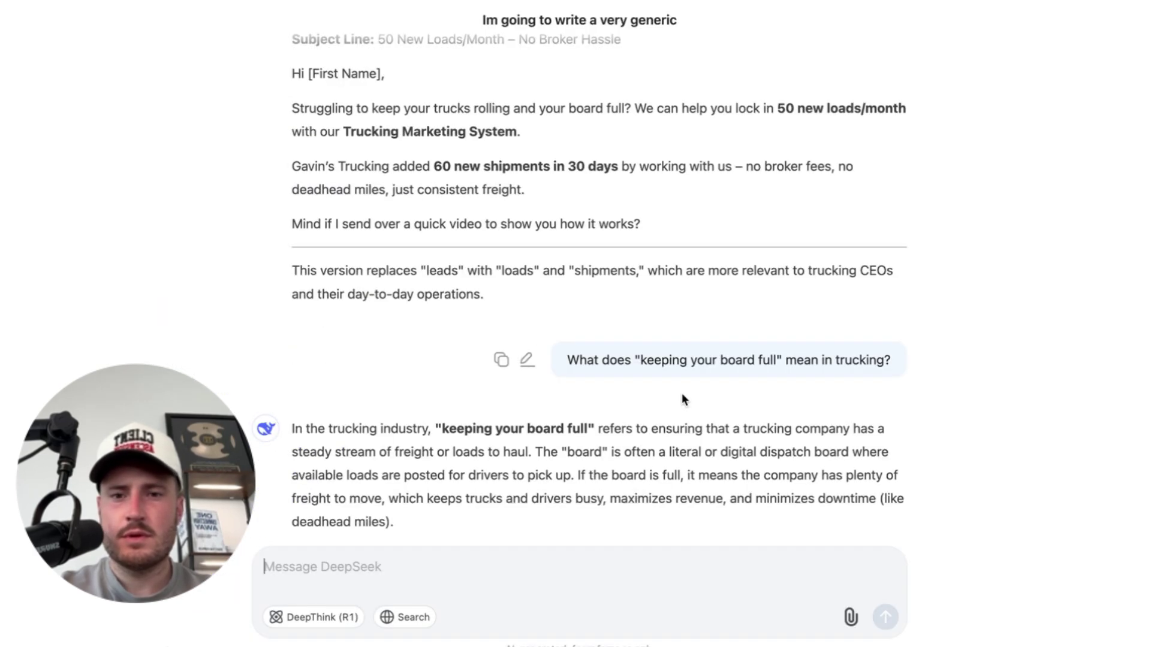
{"action": "scroll", "coordinate": [588, 285], "scroll_direction": "down", "scroll_amount": 1}
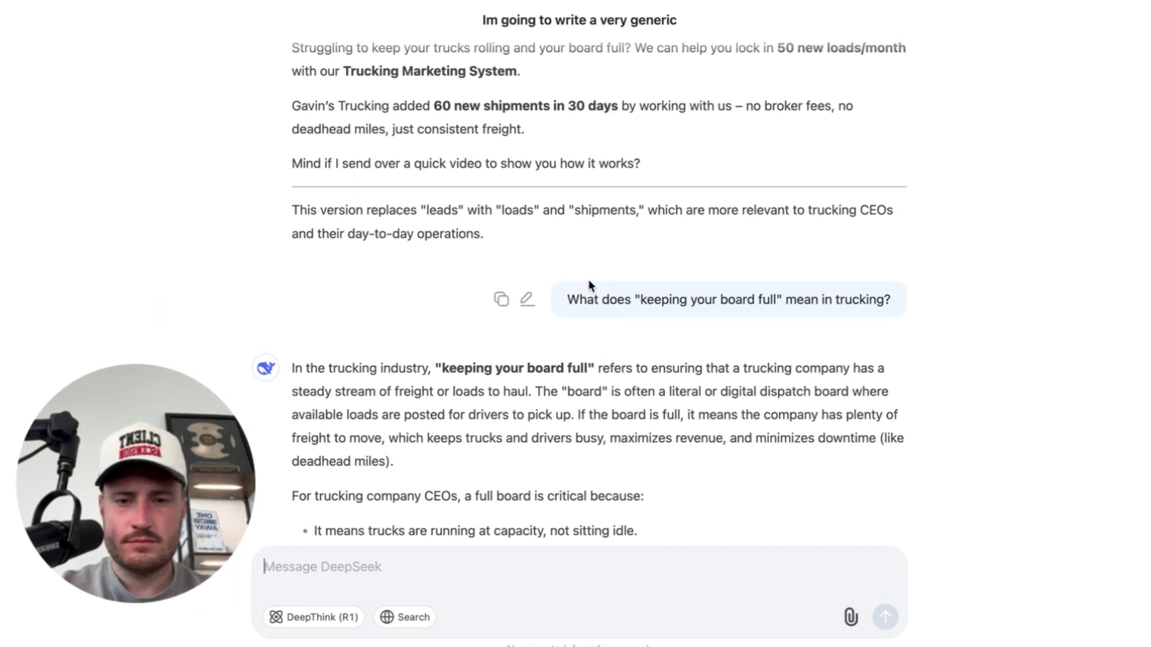
{"action": "scroll", "coordinate": [588, 286], "scroll_direction": "down", "scroll_amount": 1}
{"action": "scroll", "coordinate": [588, 285], "scroll_direction": "down", "scroll_amount": 2}
{"action": "left_click_drag", "start_coordinate": [450, 209], "coordinate": [899, 234]}
{"action": "left_click", "coordinate": [895, 231]}
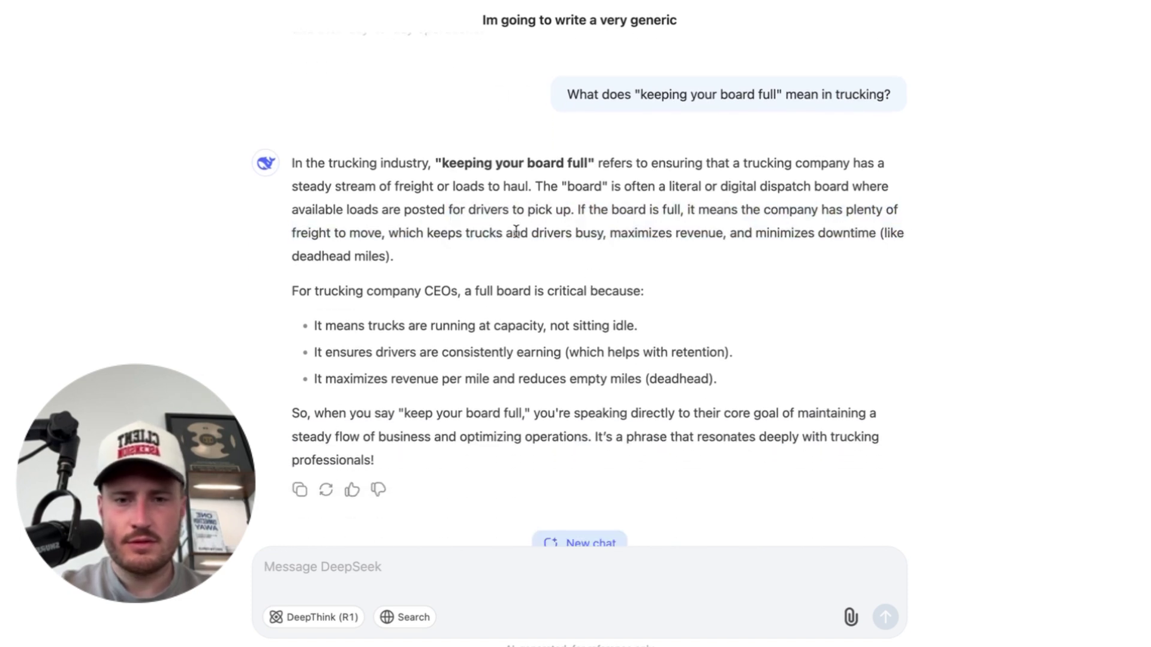
{"action": "scroll", "coordinate": [473, 356], "scroll_direction": "down", "scroll_amount": 1}
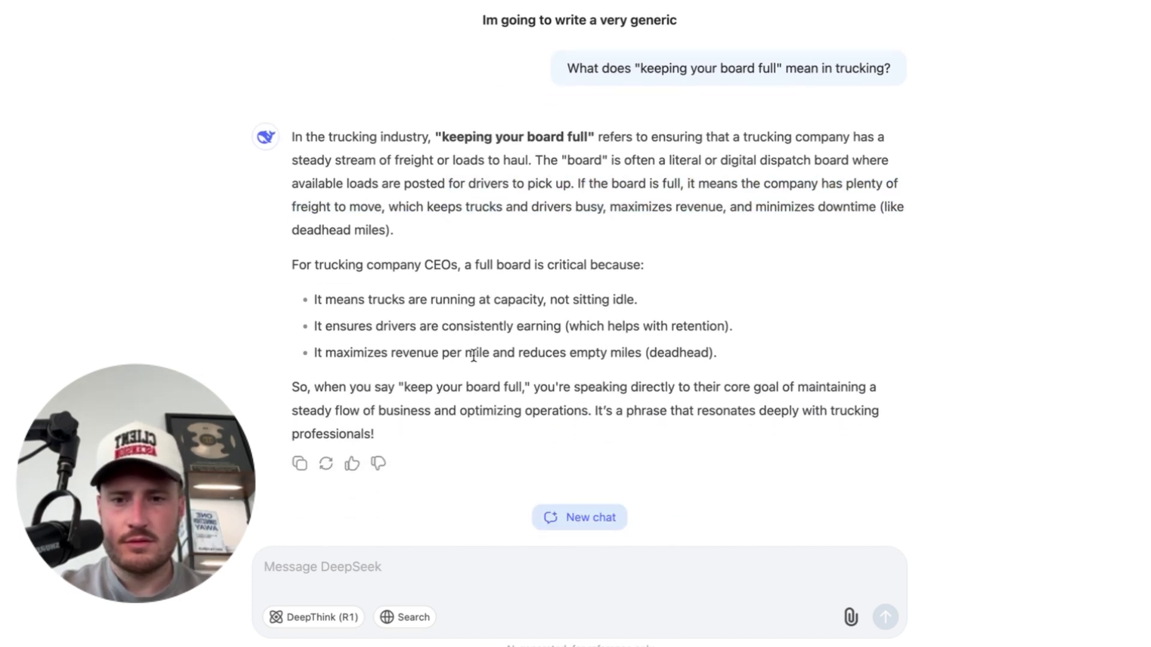
{"action": "scroll", "coordinate": [500, 294], "scroll_direction": "up", "scroll_amount": 7}
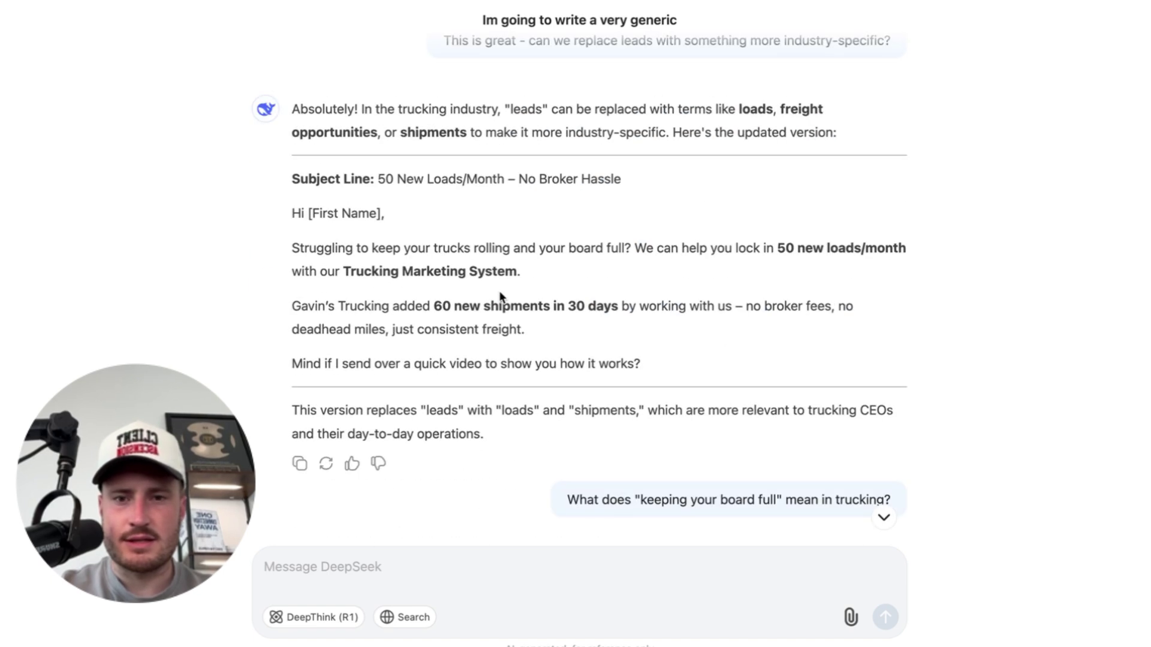
{"action": "scroll", "coordinate": [530, 249], "scroll_direction": "up", "scroll_amount": 2}
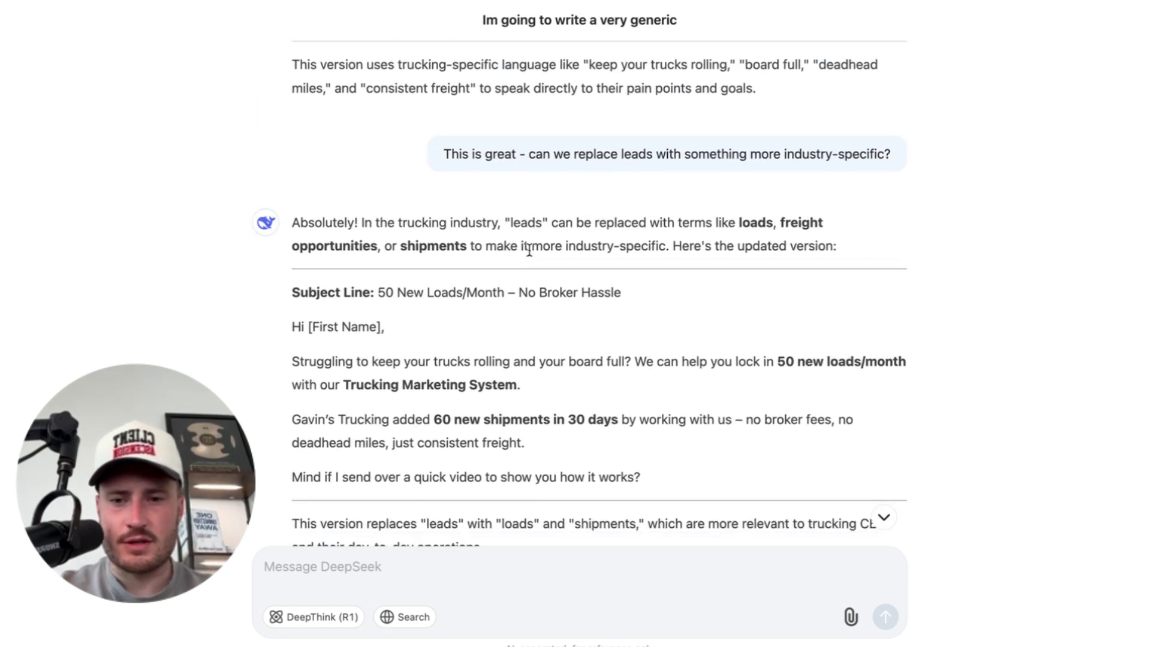
Step: Look up "what does deadhead mean in trucking" on Google in another new browser tab
{"action": "left_click", "coordinate": [438, 9]}
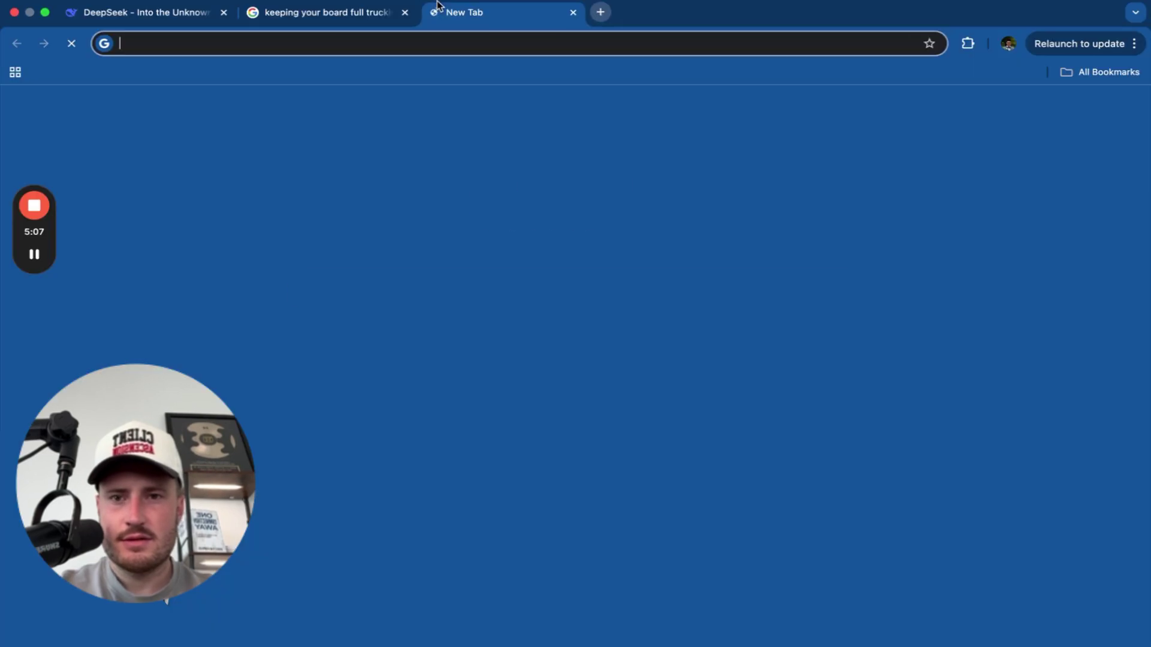
{"action": "type", "text": "deadhead miles trucking"}
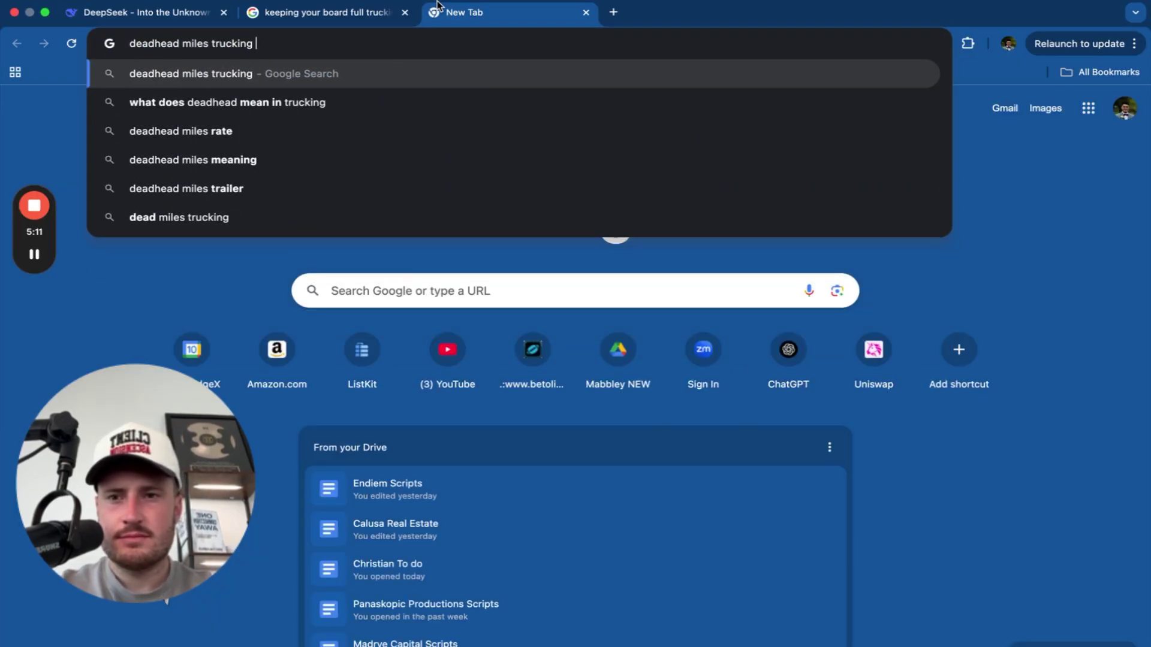
{"action": "left_click", "coordinate": [355, 102]}
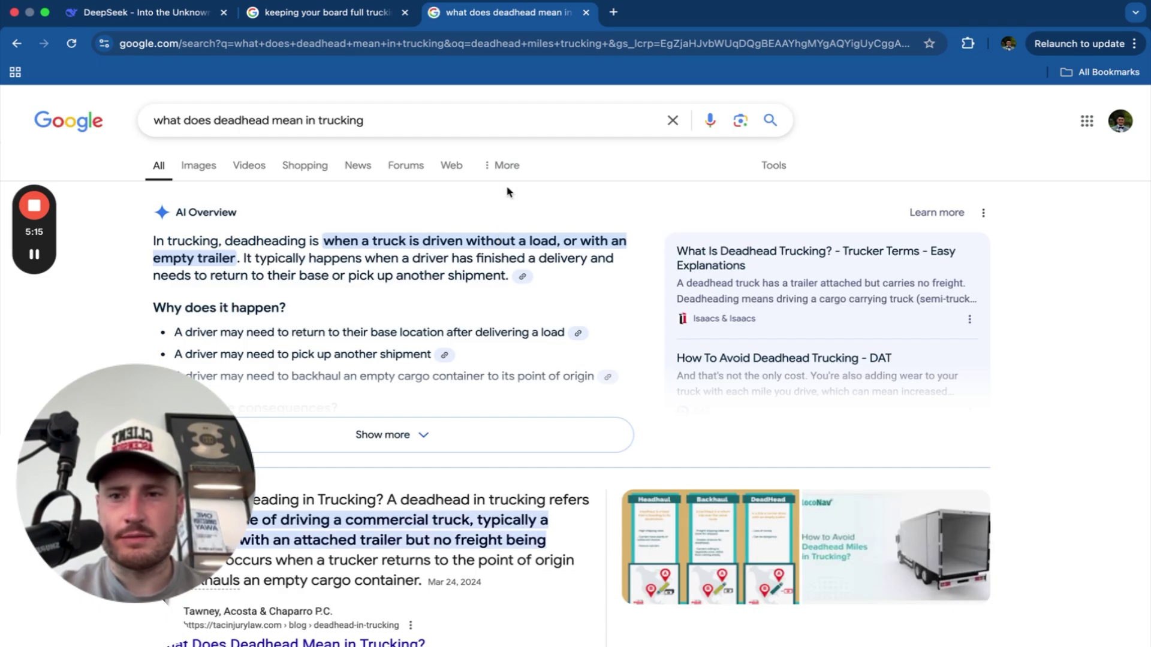
Step: Return to the DeepSeek chat and review the subject line and body of the email version that replaces "leads"
{"action": "left_click", "coordinate": [183, 14]}
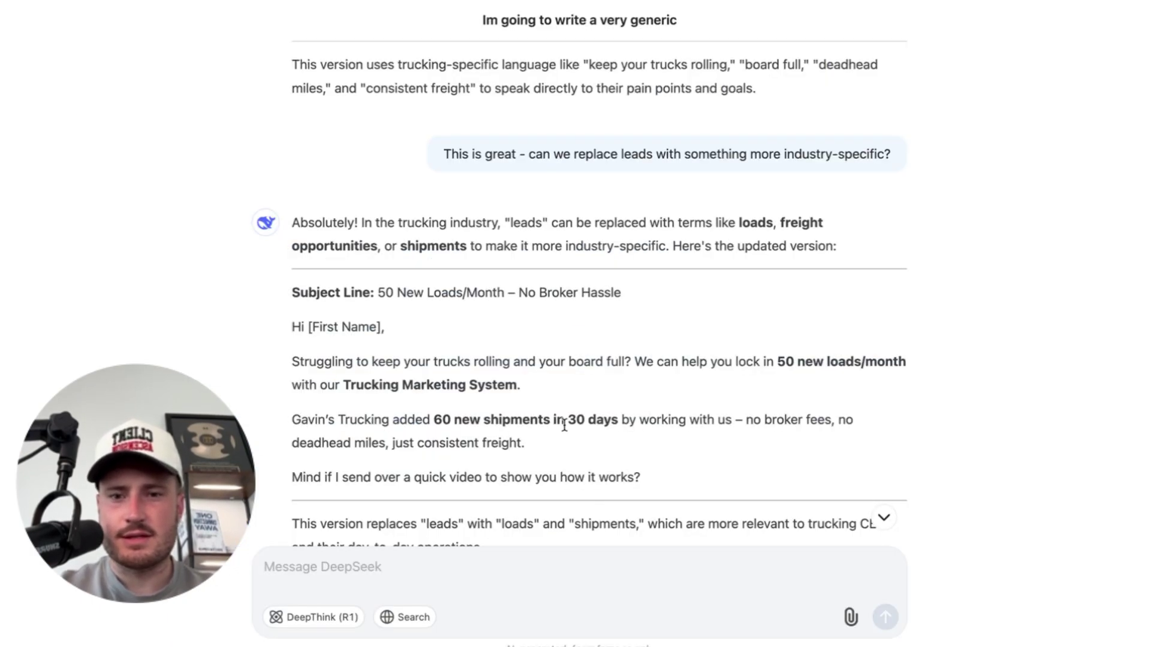
{"action": "scroll", "coordinate": [442, 256], "scroll_direction": "down", "scroll_amount": 4}
{"action": "scroll", "coordinate": [441, 256], "scroll_direction": "up", "scroll_amount": 1}
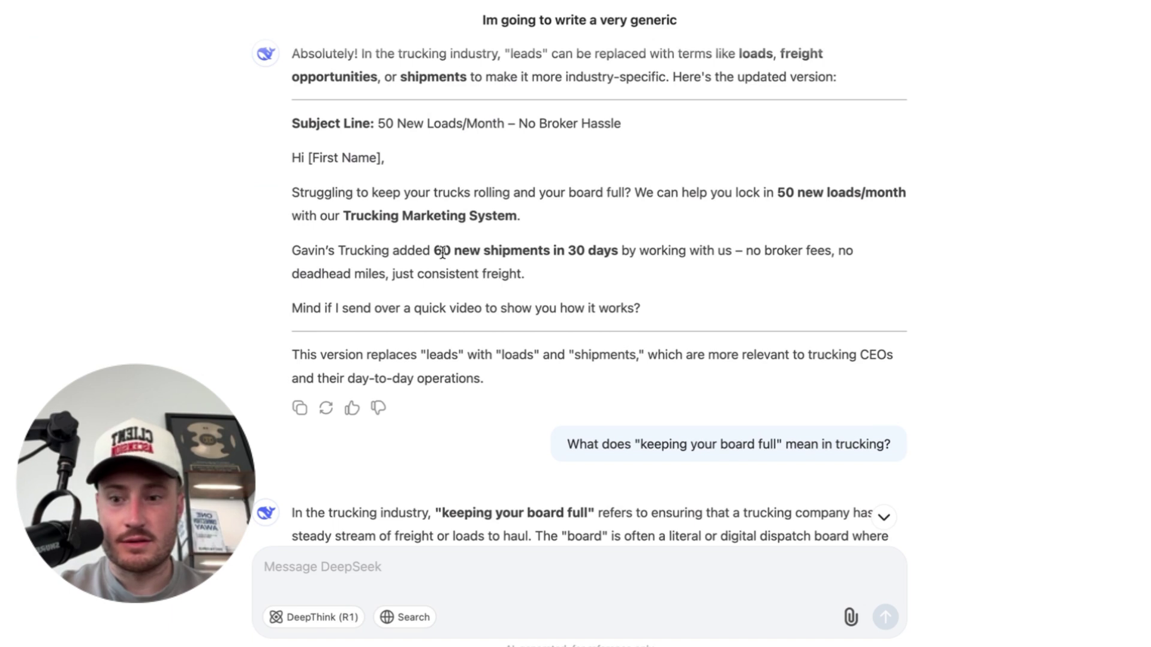
{"action": "left_click_drag", "start_coordinate": [381, 126], "coordinate": [687, 135]}
{"action": "left_click", "coordinate": [687, 136]}
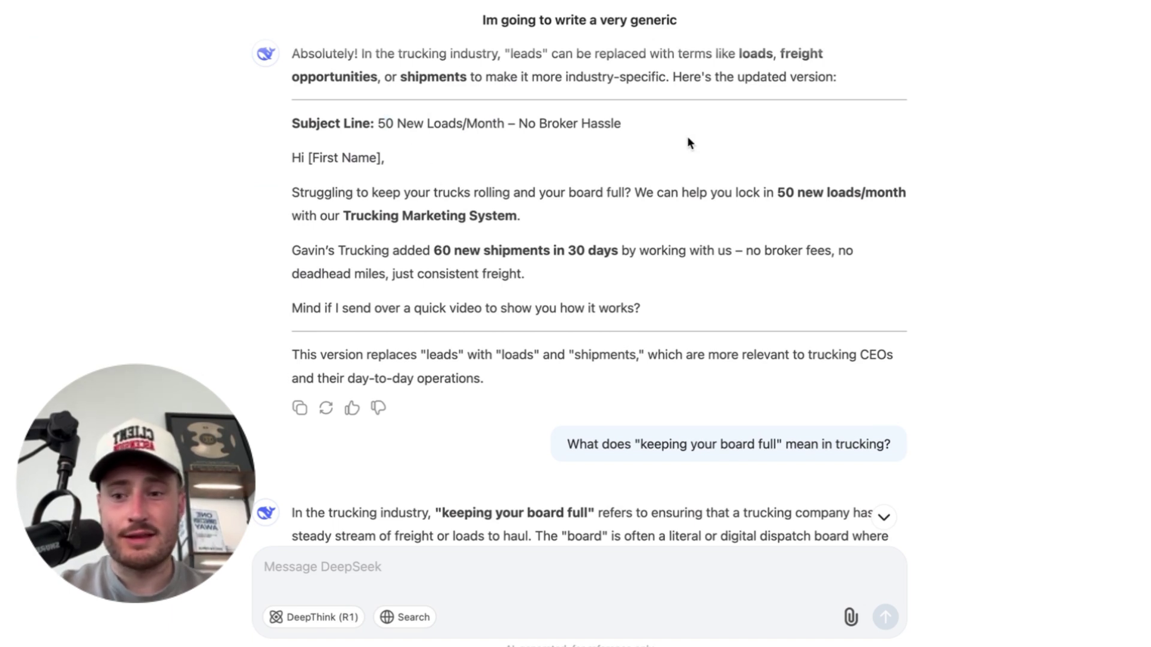
{"action": "left_click_drag", "start_coordinate": [289, 180], "coordinate": [811, 312]}
{"action": "left_click", "coordinate": [811, 312]}
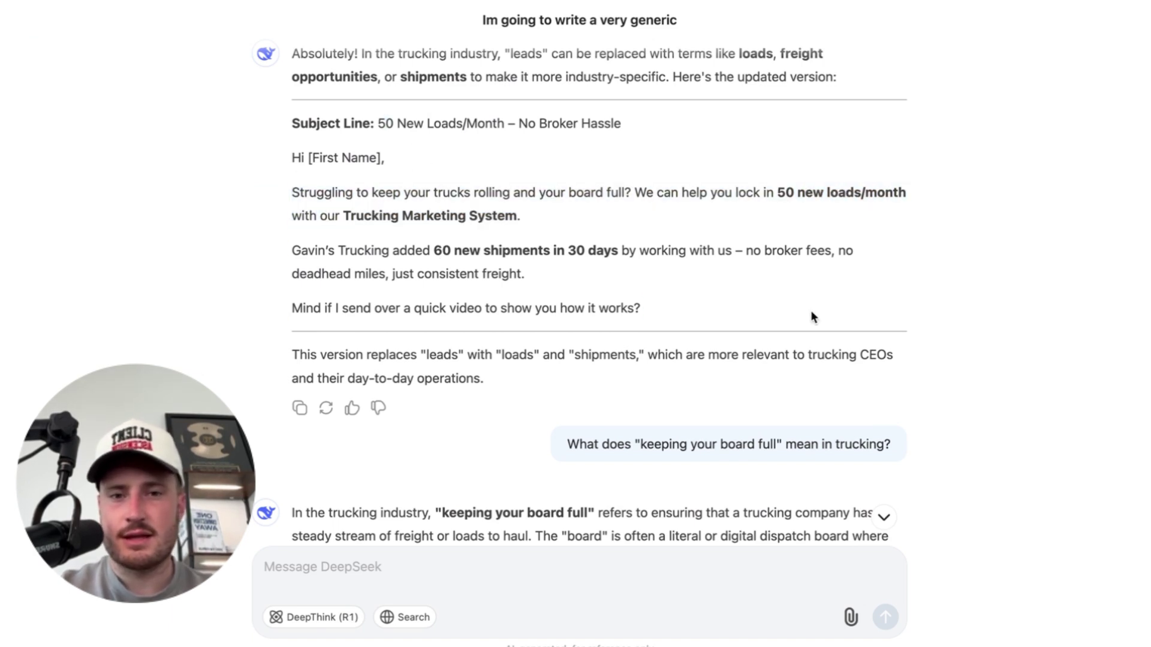
{"action": "left_click_drag", "start_coordinate": [392, 193], "coordinate": [876, 187]}
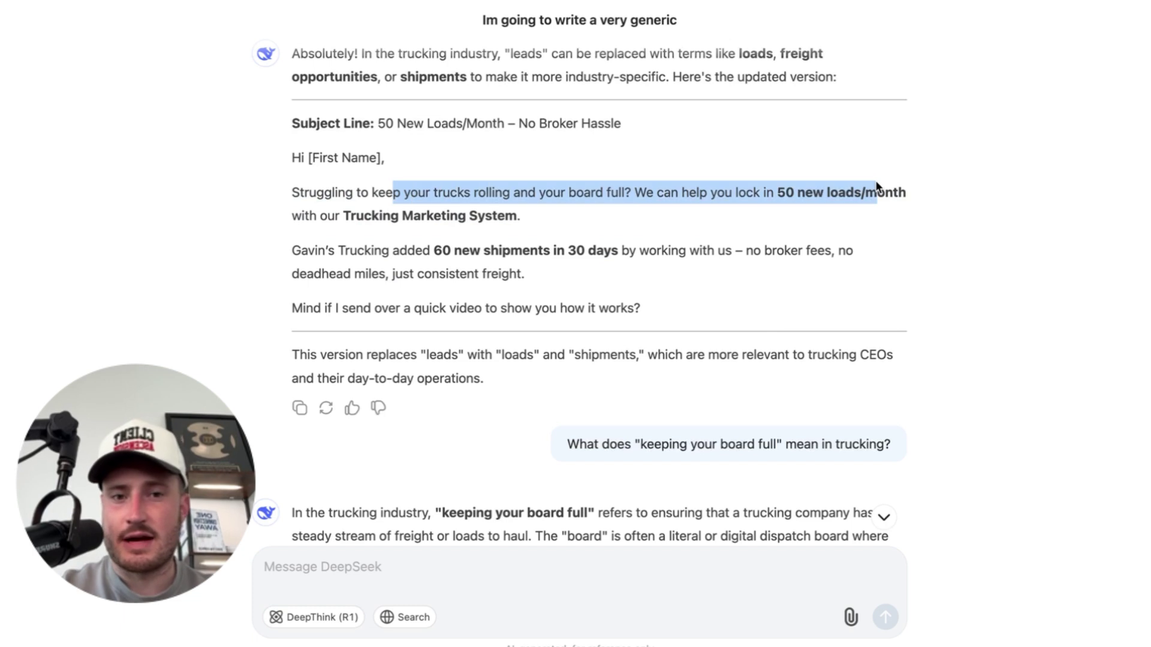
{"action": "left_click", "coordinate": [876, 187]}
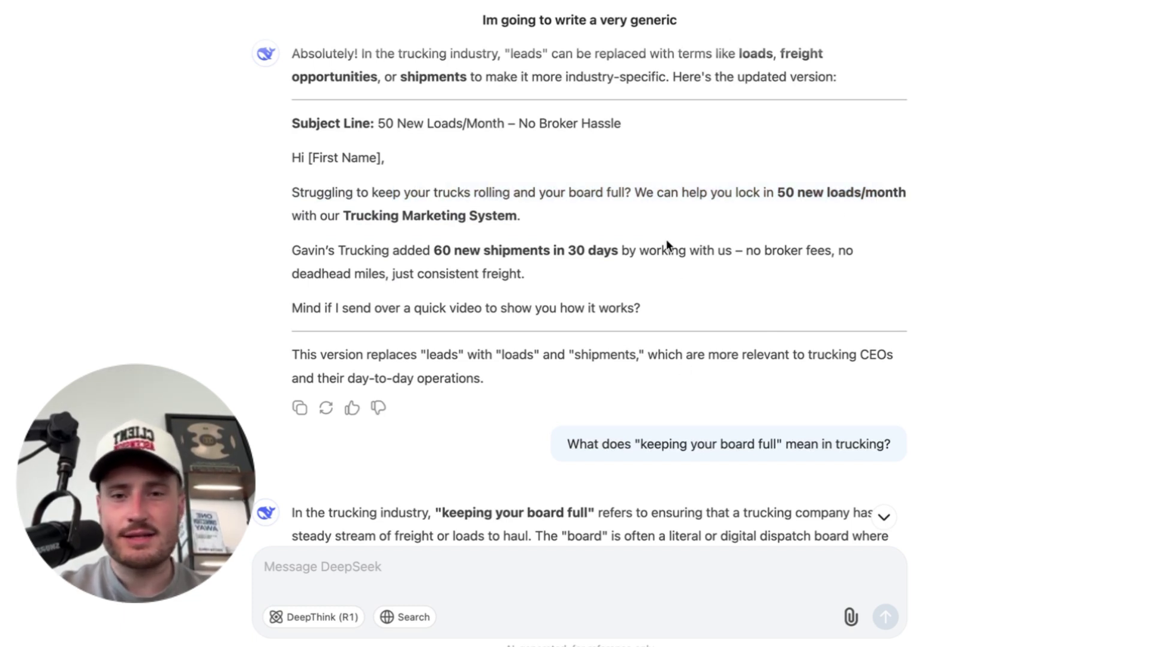
Step: Go back to the original cold email script in the chat and reread its opening line about generating 50 leads per month
{"action": "scroll", "coordinate": [667, 246], "scroll_direction": "up", "scroll_amount": 20}
{"action": "scroll", "coordinate": [596, 278], "scroll_direction": "down", "scroll_amount": 2}
{"action": "left_click_drag", "start_coordinate": [320, 189], "coordinate": [673, 191]}
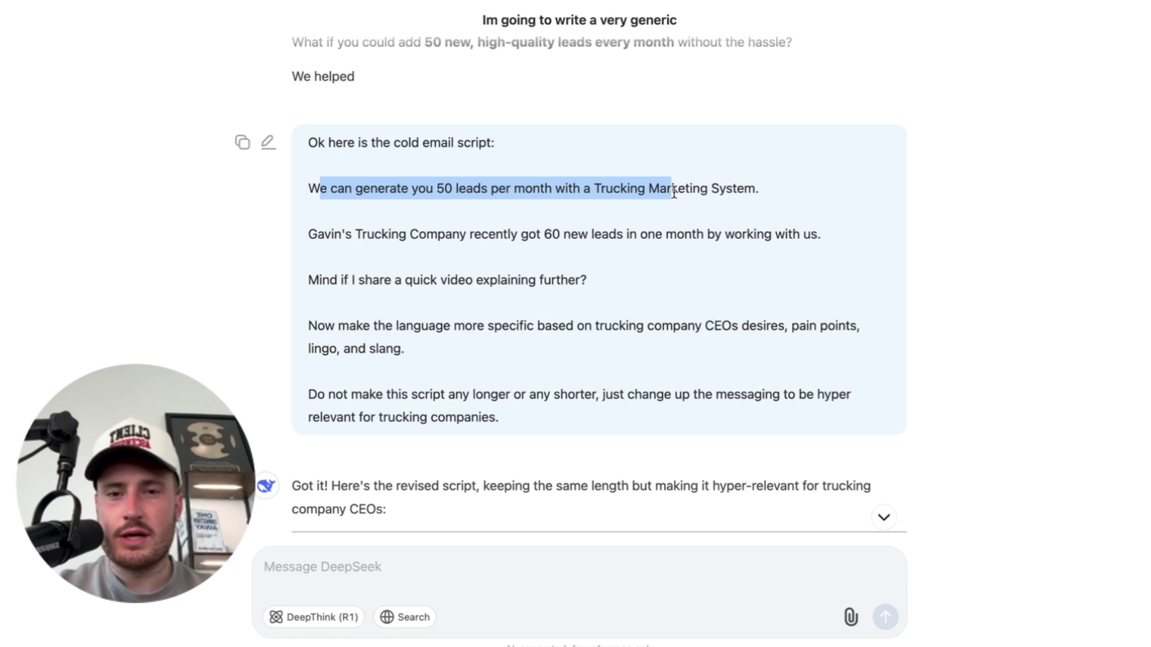
{"action": "left_click", "coordinate": [673, 193]}
{"action": "left_click_drag", "start_coordinate": [555, 190], "coordinate": [812, 207]}
{"action": "left_click", "coordinate": [810, 206]}
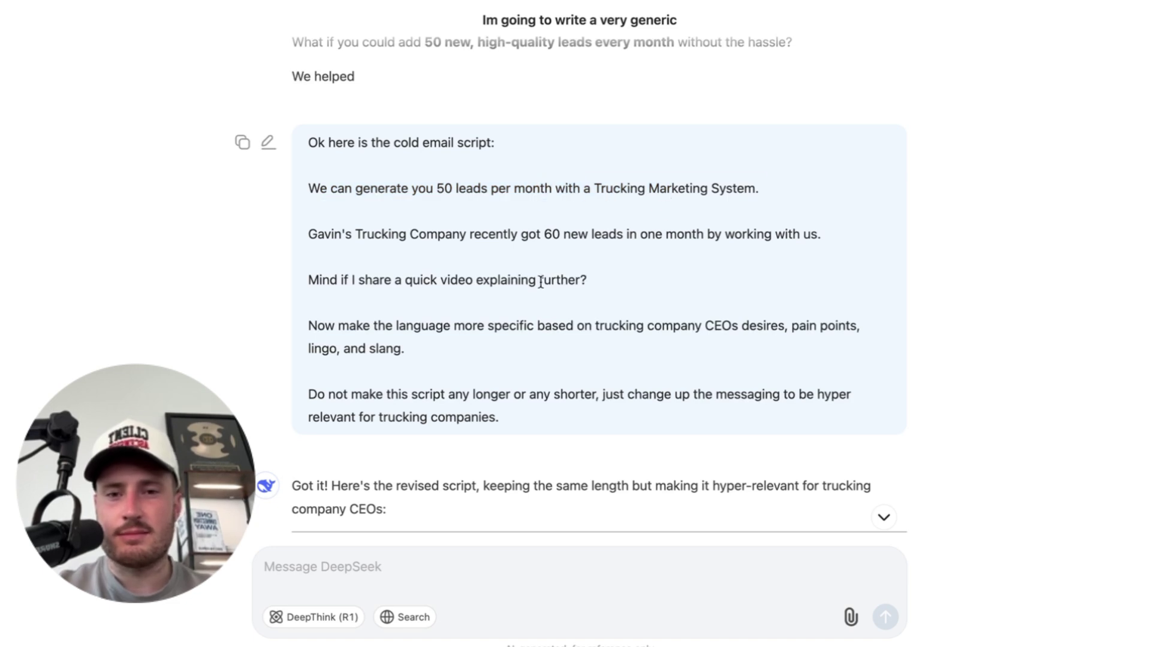
Step: Review the opening paragraph of the first revised script, from the trucks-rolling question to the "50 new leads/month" offer
{"action": "scroll", "coordinate": [540, 285], "scroll_direction": "down", "scroll_amount": 7}
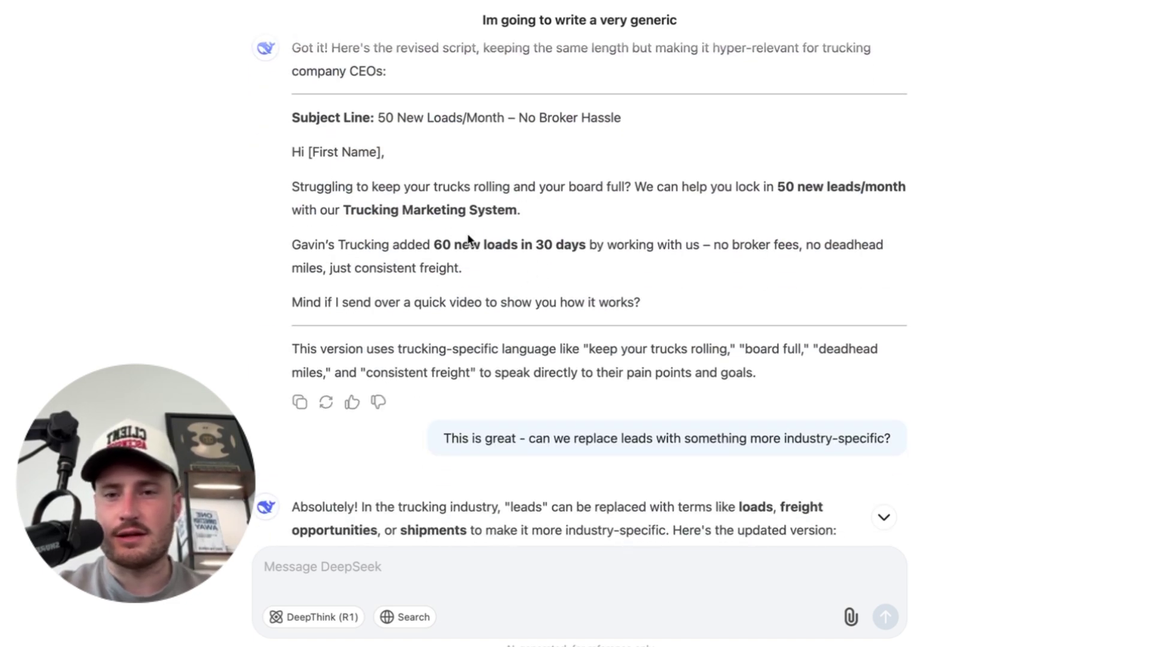
{"action": "left_click_drag", "start_coordinate": [292, 186], "coordinate": [578, 205]}
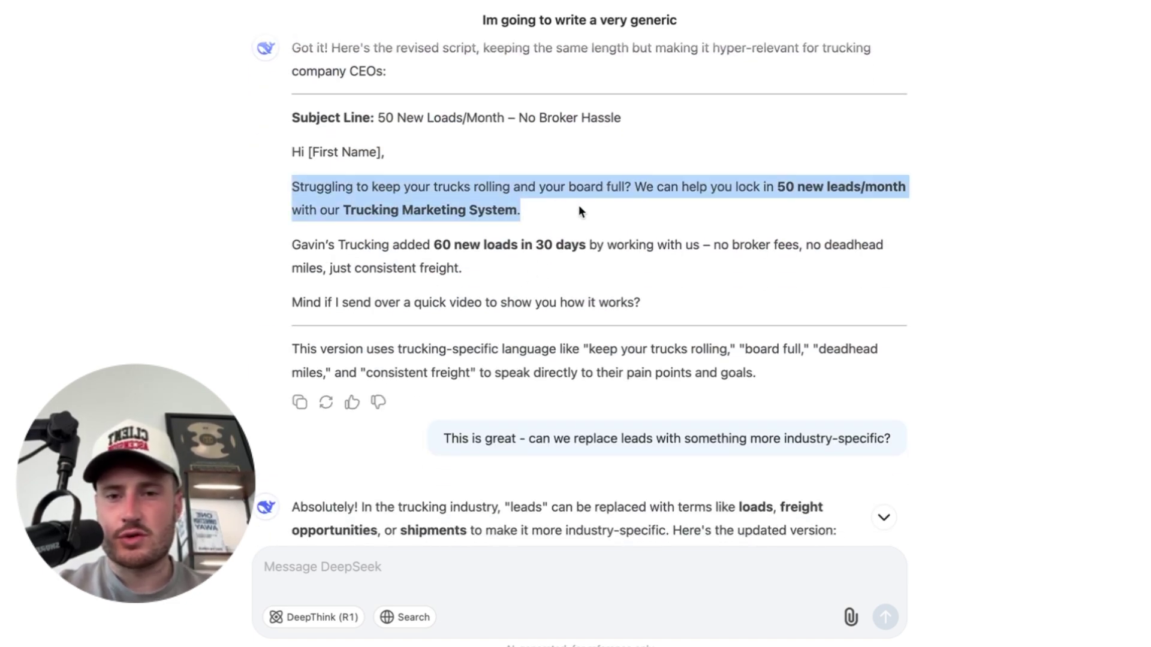
{"action": "left_click", "coordinate": [566, 202]}
{"action": "left_click_drag", "start_coordinate": [485, 189], "coordinate": [981, 185]}
{"action": "left_click", "coordinate": [985, 183]}
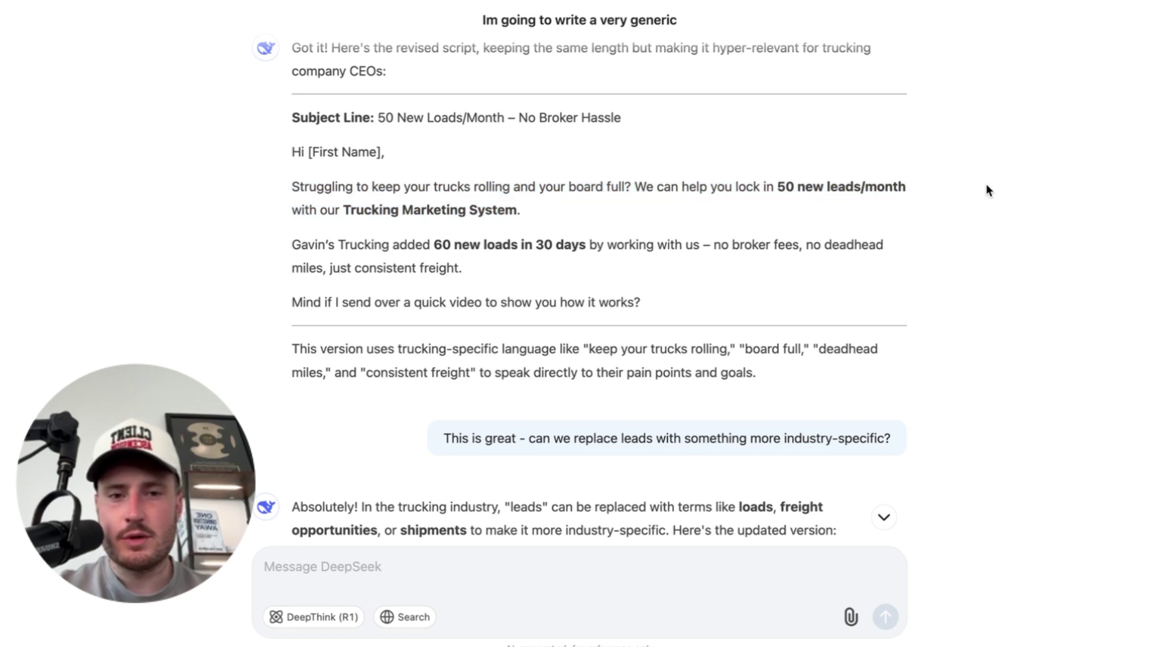
{"action": "left_click_drag", "start_coordinate": [738, 187], "coordinate": [895, 190]}
{"action": "left_click", "coordinate": [932, 191]}
Step: Read the version that replaces "leads", covering its offer, the Gavin's Trucking case study and the closing video question
{"action": "scroll", "coordinate": [839, 222], "scroll_direction": "down", "scroll_amount": 9}
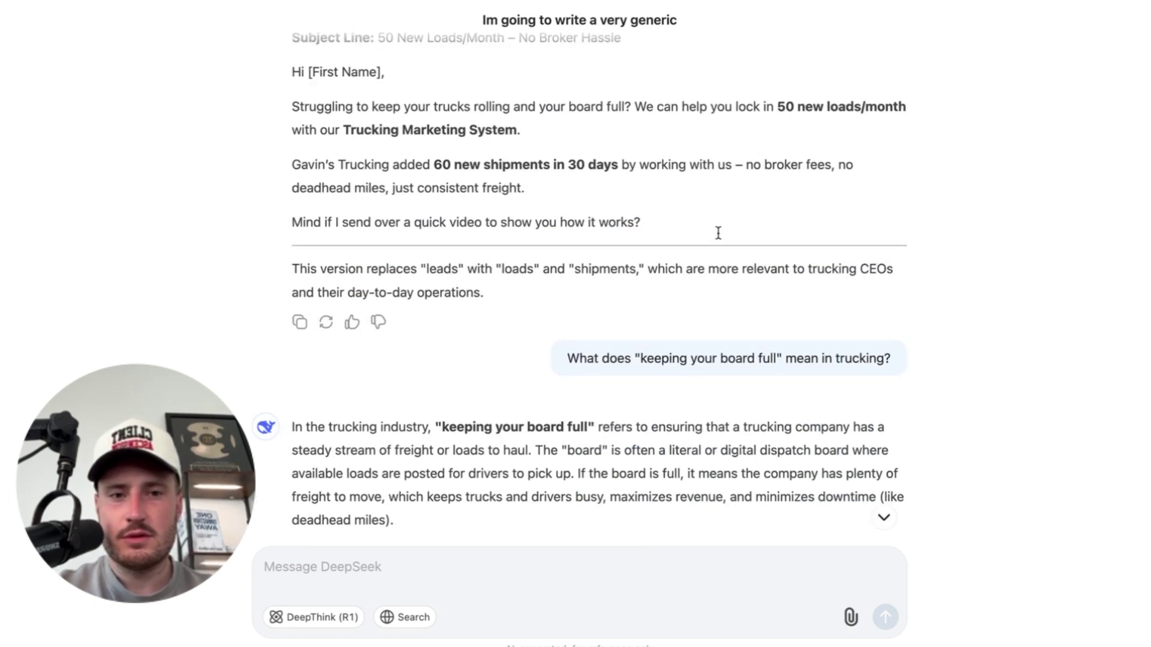
{"action": "scroll", "coordinate": [719, 234], "scroll_direction": "up", "scroll_amount": 2}
{"action": "left_click_drag", "start_coordinate": [717, 148], "coordinate": [953, 151]}
{"action": "left_click", "coordinate": [953, 151]}
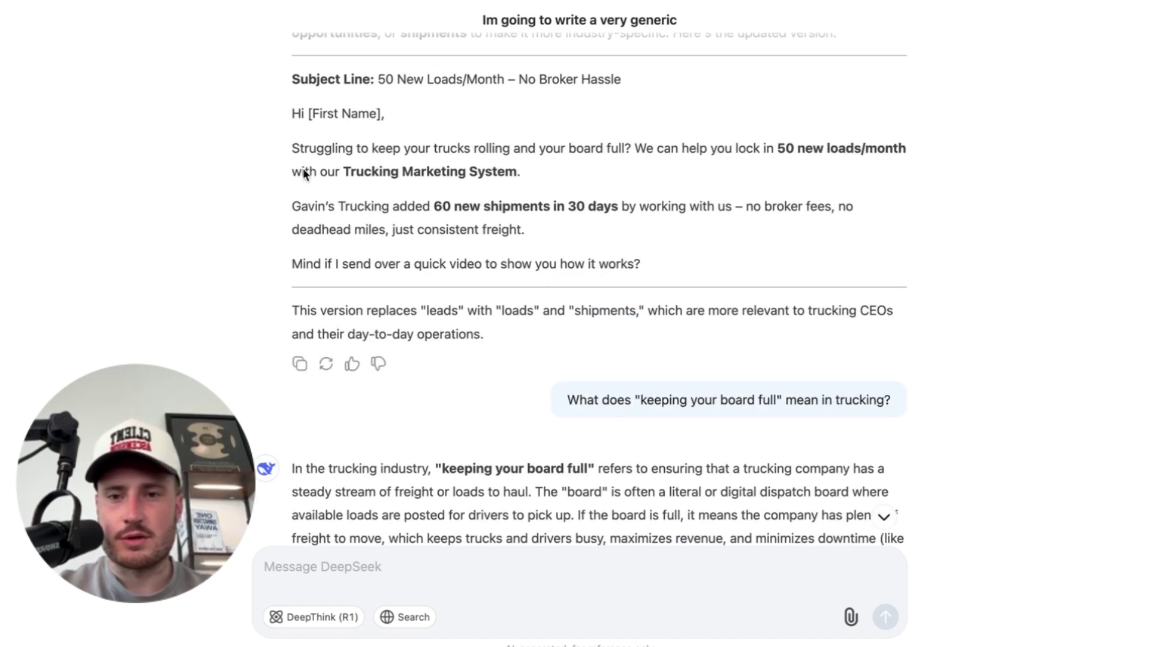
{"action": "left_click_drag", "start_coordinate": [303, 172], "coordinate": [639, 173]}
{"action": "left_click", "coordinate": [638, 173]}
{"action": "left_click_drag", "start_coordinate": [301, 200], "coordinate": [868, 217]}
{"action": "left_click", "coordinate": [868, 217]}
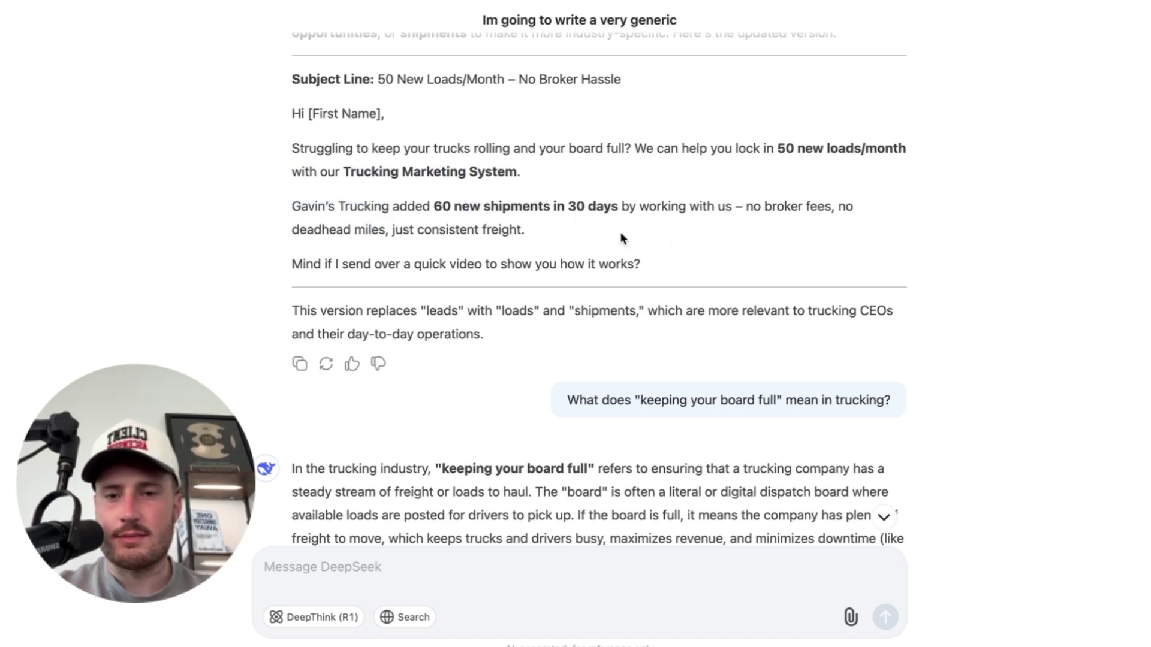
{"action": "triple_click", "coordinate": [331, 264]}
{"action": "left_click", "coordinate": [724, 268]}
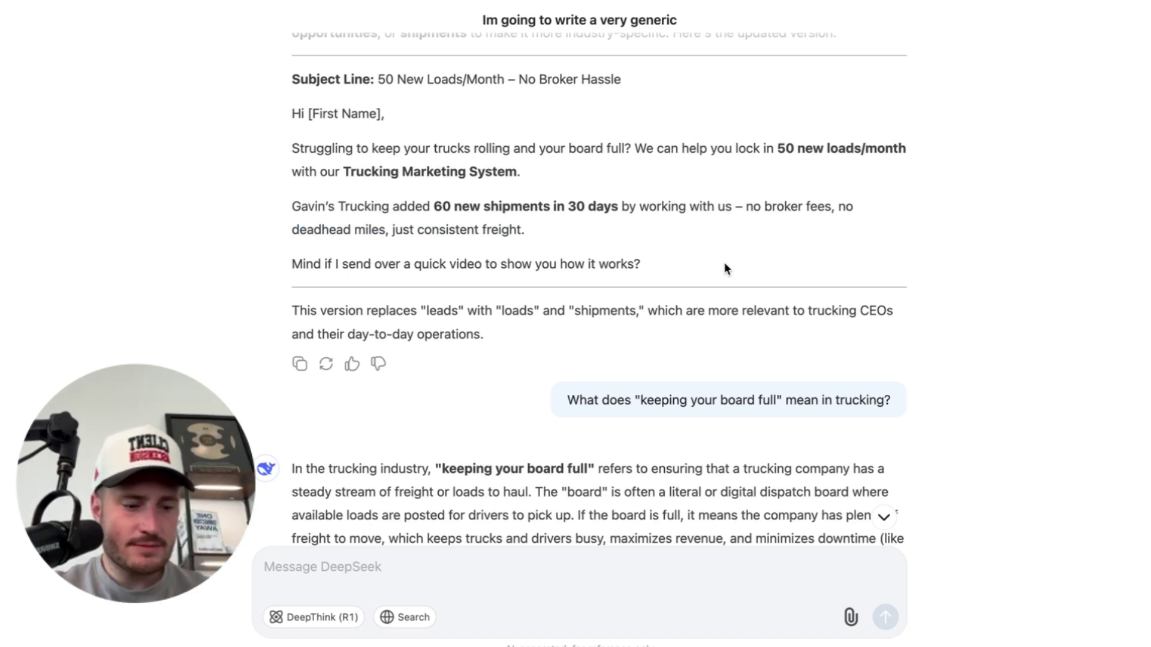
Step: Ask DeepSeek for a variation of this email, as long or short as it likes, with plenty of trucking industry lingo and slang
{"action": "scroll", "coordinate": [663, 314], "scroll_direction": "down", "scroll_amount": 5}
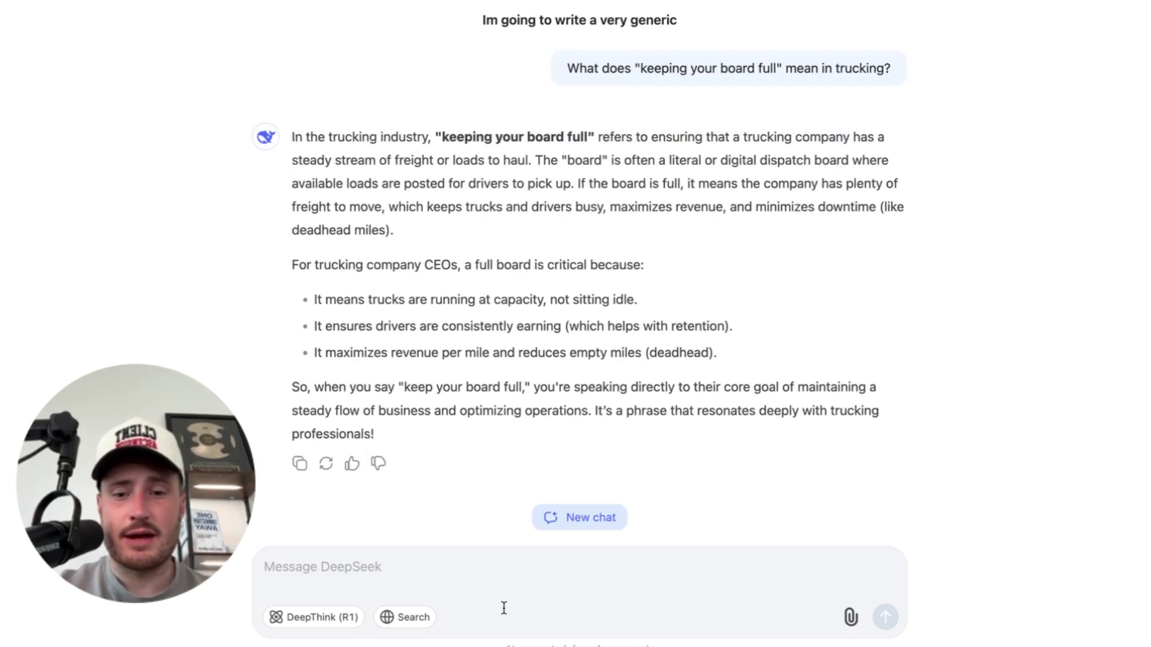
{"action": "left_click", "coordinate": [505, 557]}
{"action": "scroll", "coordinate": [502, 363], "scroll_direction": "up", "scroll_amount": 7}
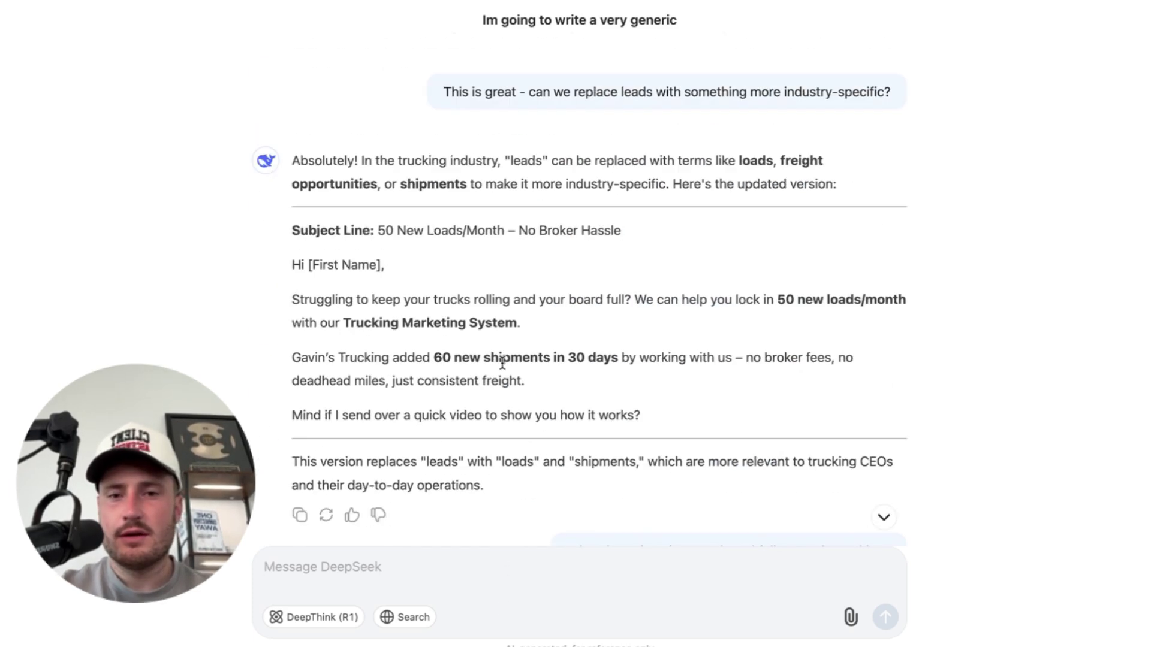
{"action": "left_click_drag", "start_coordinate": [665, 421], "coordinate": [282, 304]}
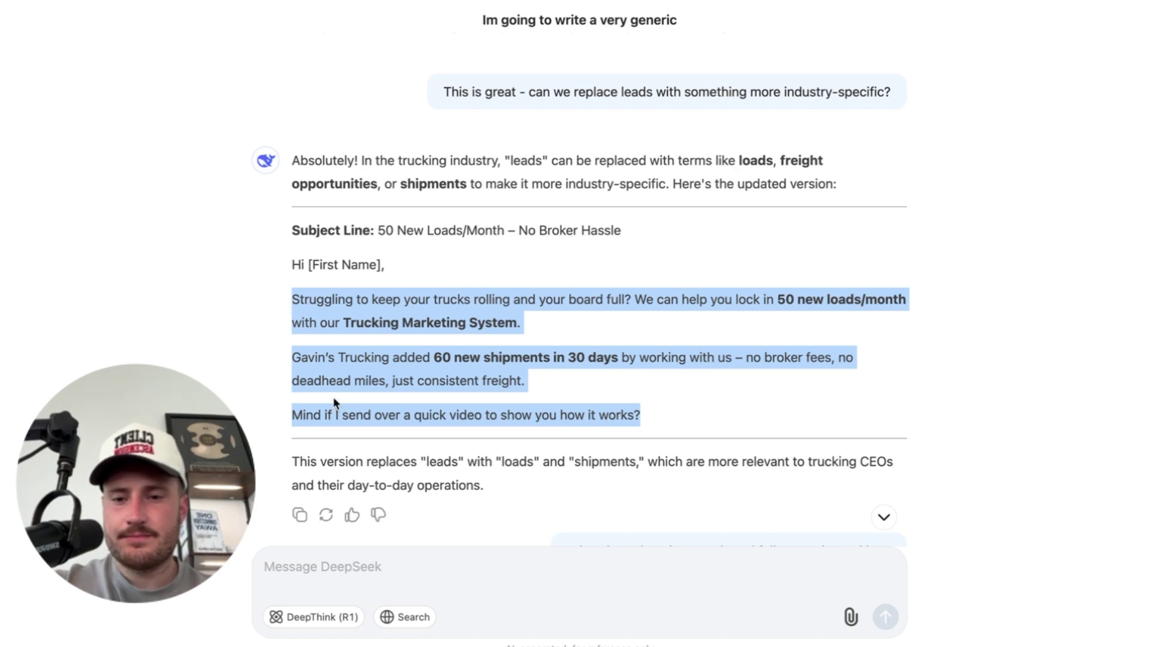
{"action": "left_click", "coordinate": [398, 582]}
{"action": "type", "text": "Can you come up"}
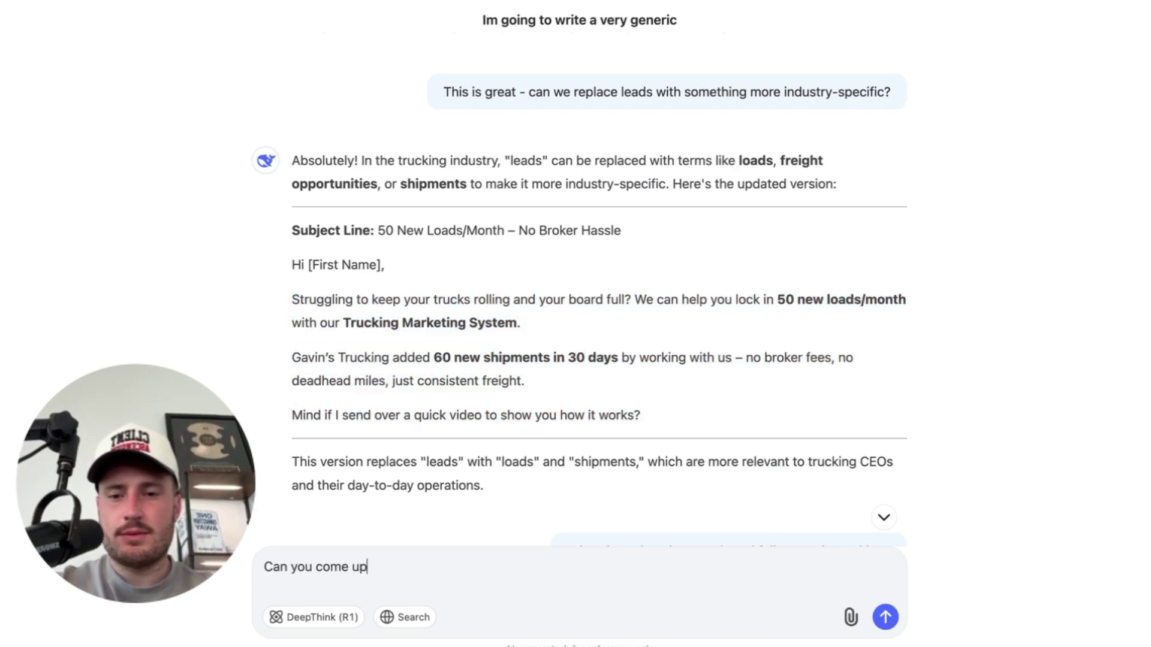
{"action": "type", "text": " with a variatio"}
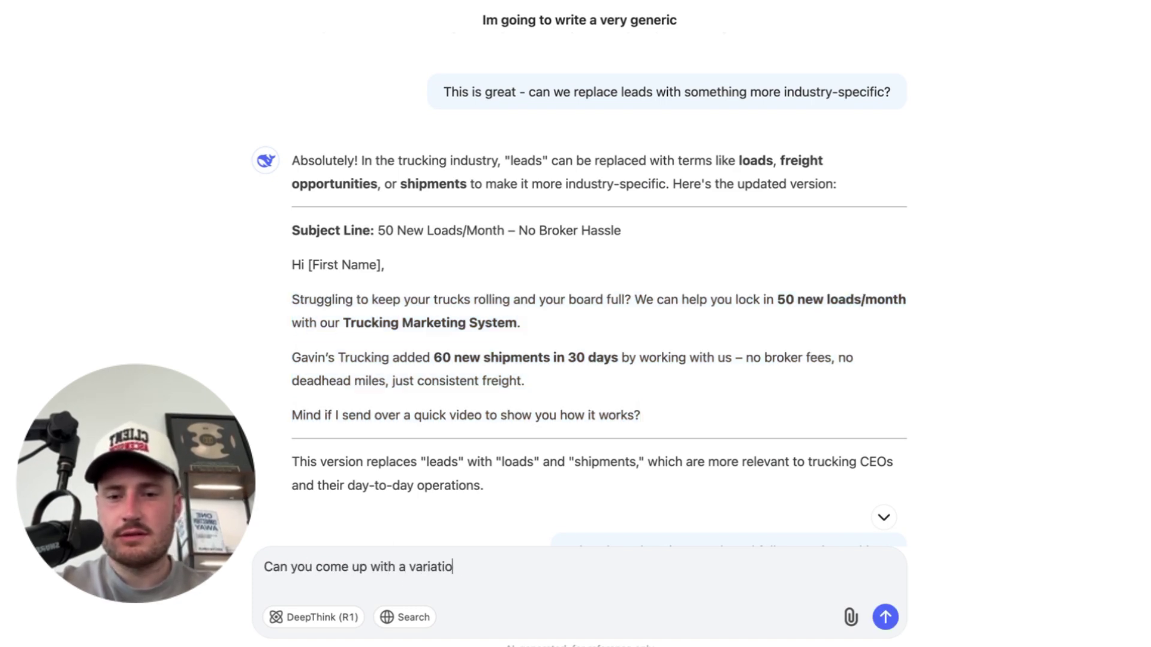
{"action": "type", "text": "n of this email? Feel f"}
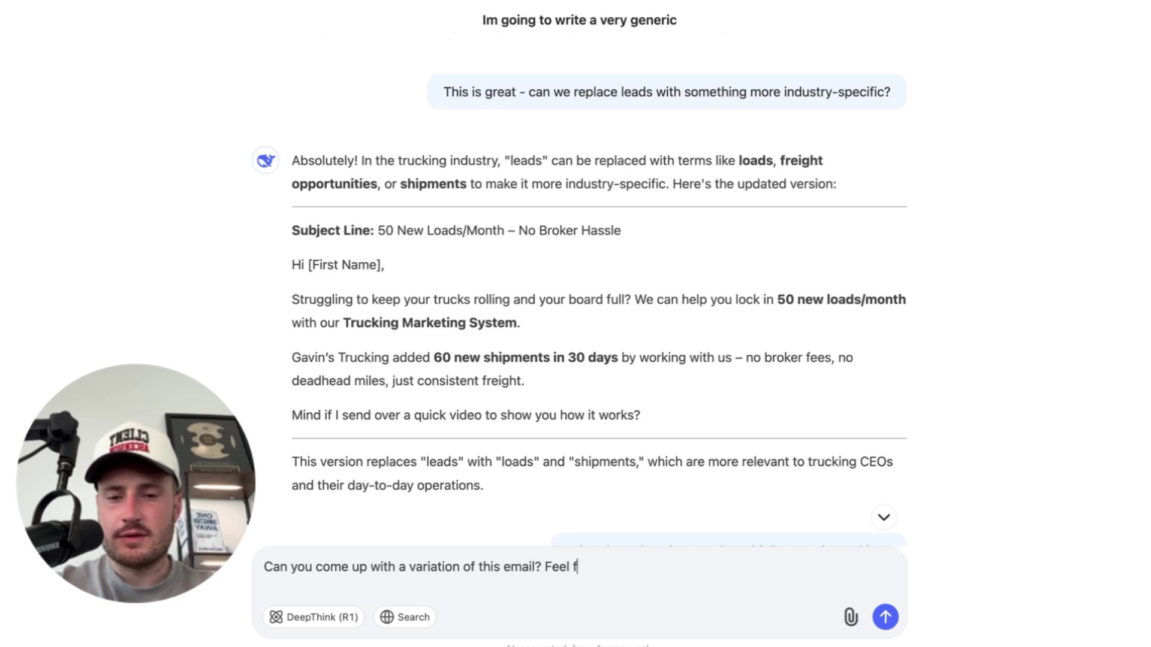
{"action": "type", "text": "ree to make it as "}
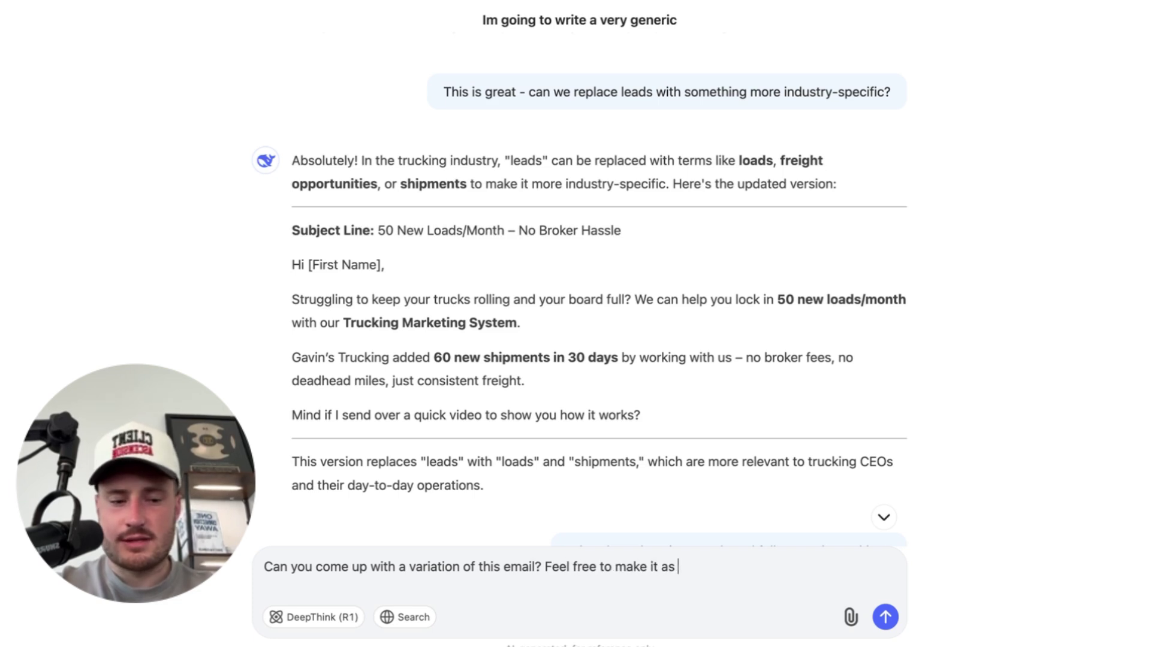
{"action": "type", "text": "long or short as "}
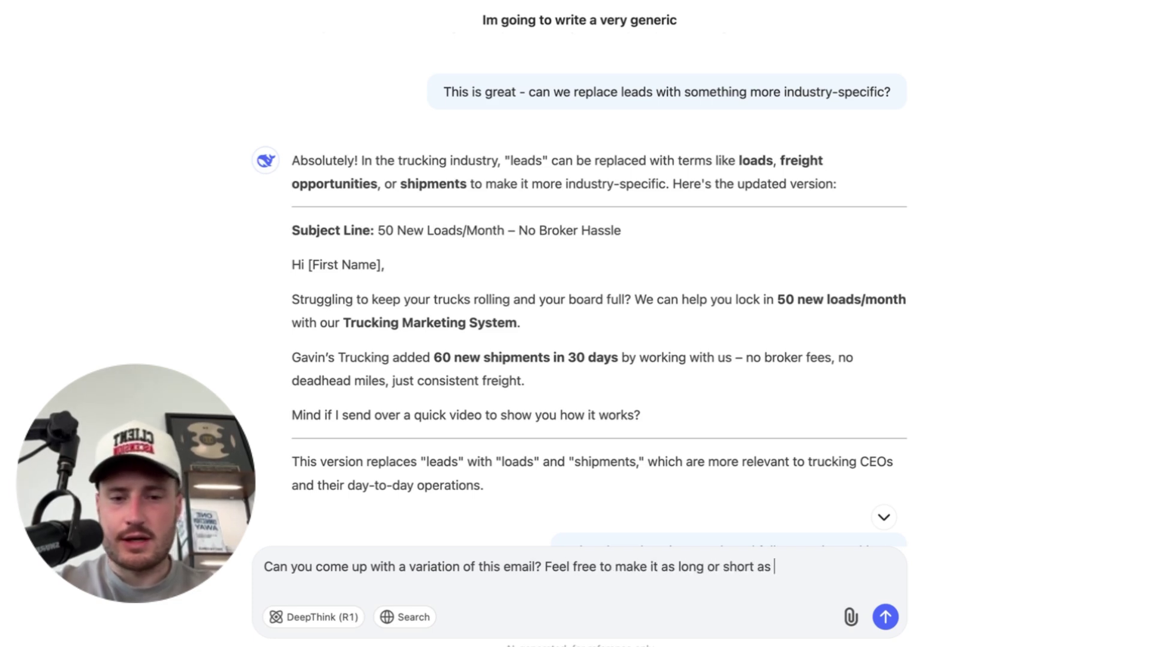
{"action": "type", "text": "you'd like, and use p"}
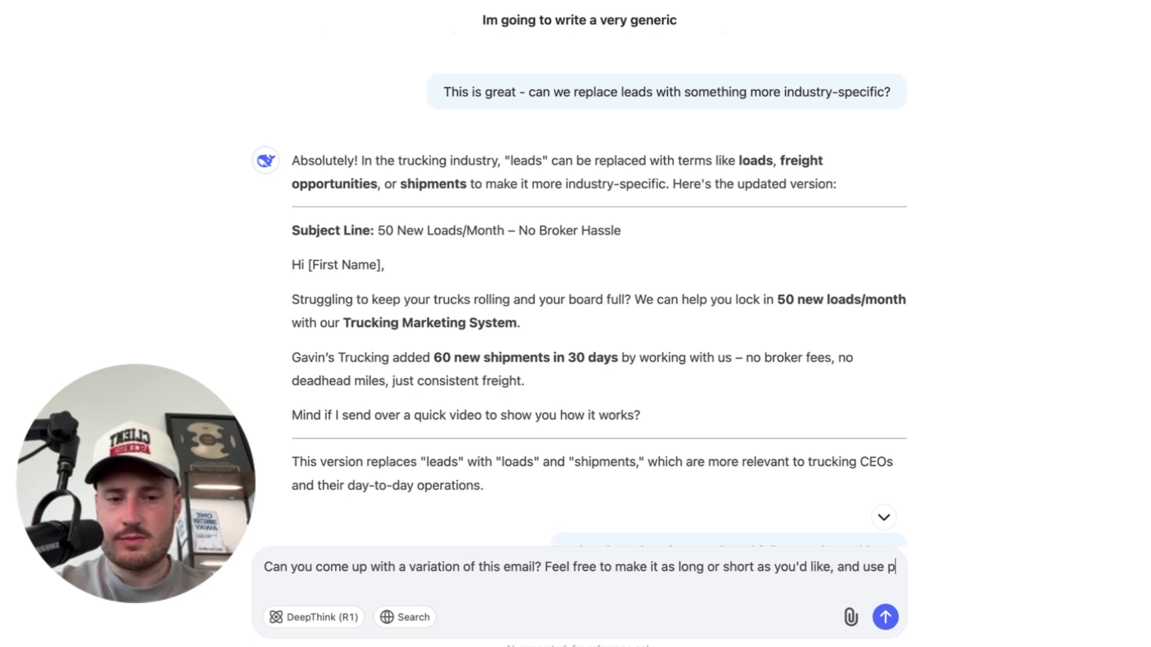
{"action": "type", "text": "lenty of turc"}
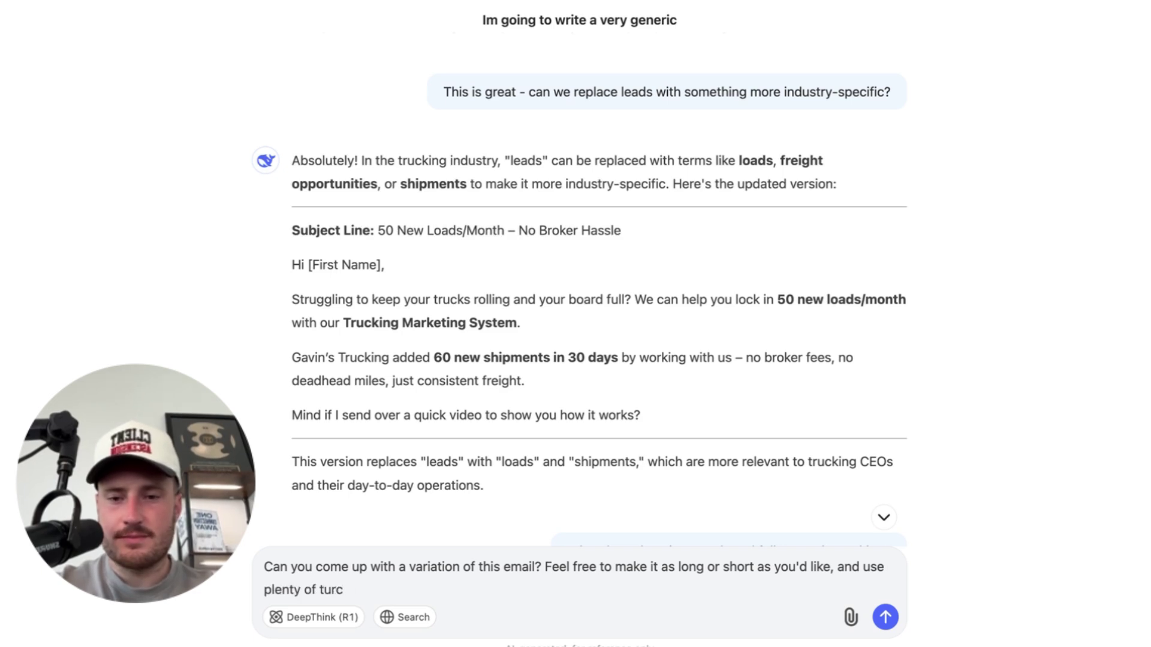
{"action": "type", "text": "kinrucking indus"}
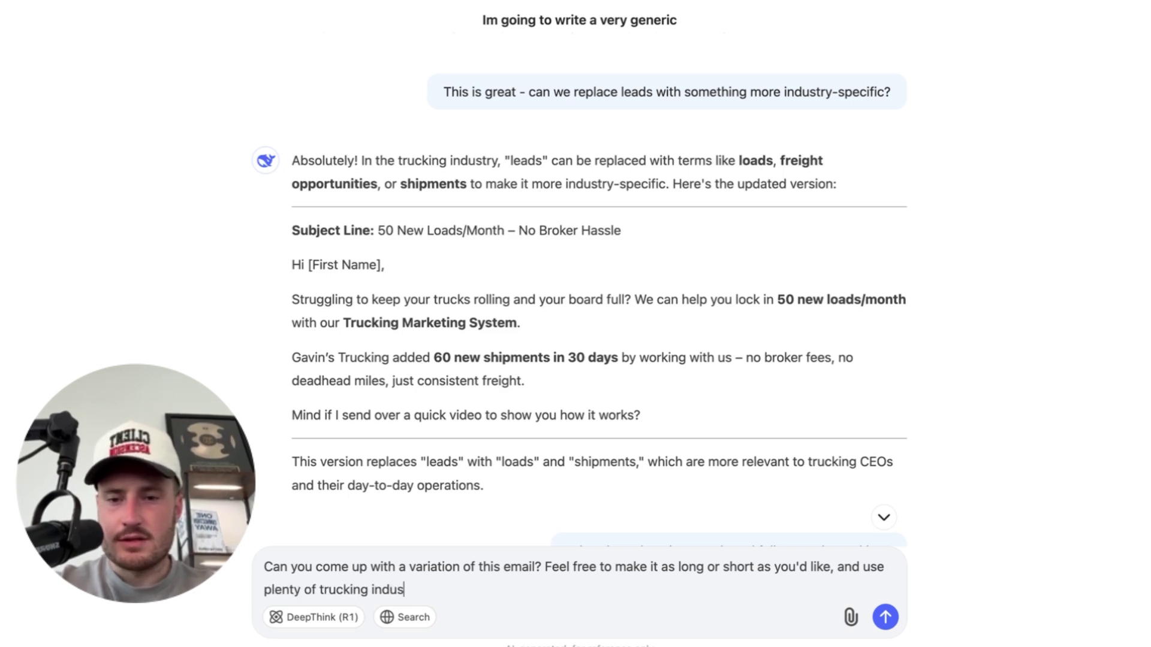
{"action": "type", "text": "try lingo and slang."}
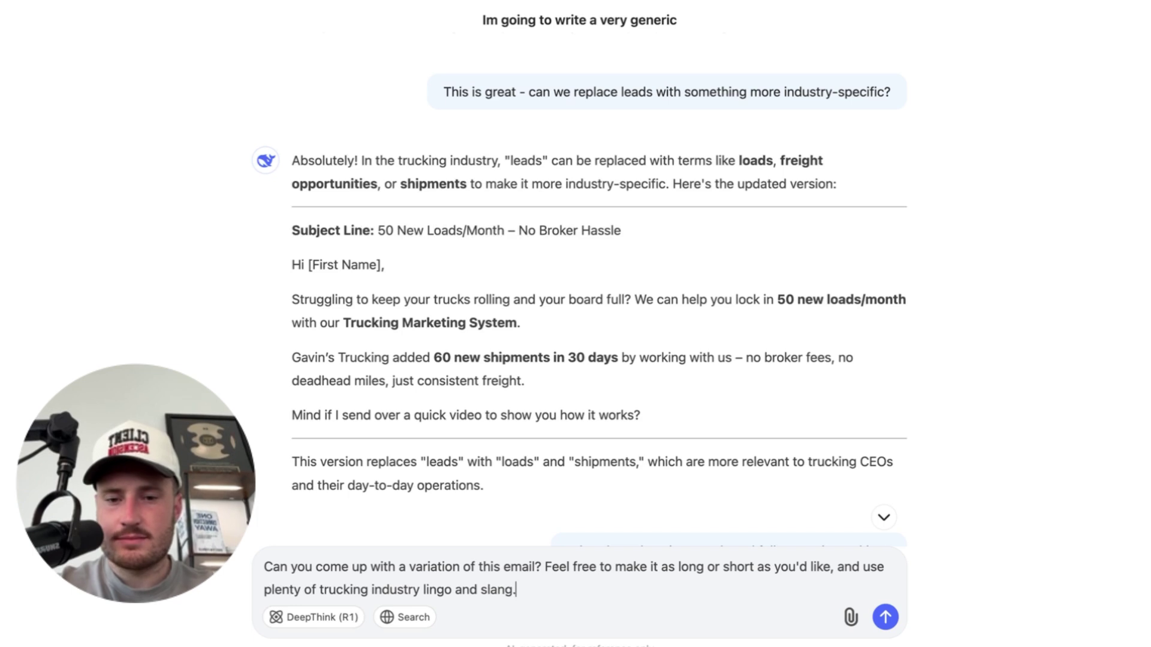
{"action": "key", "text": "Return"}
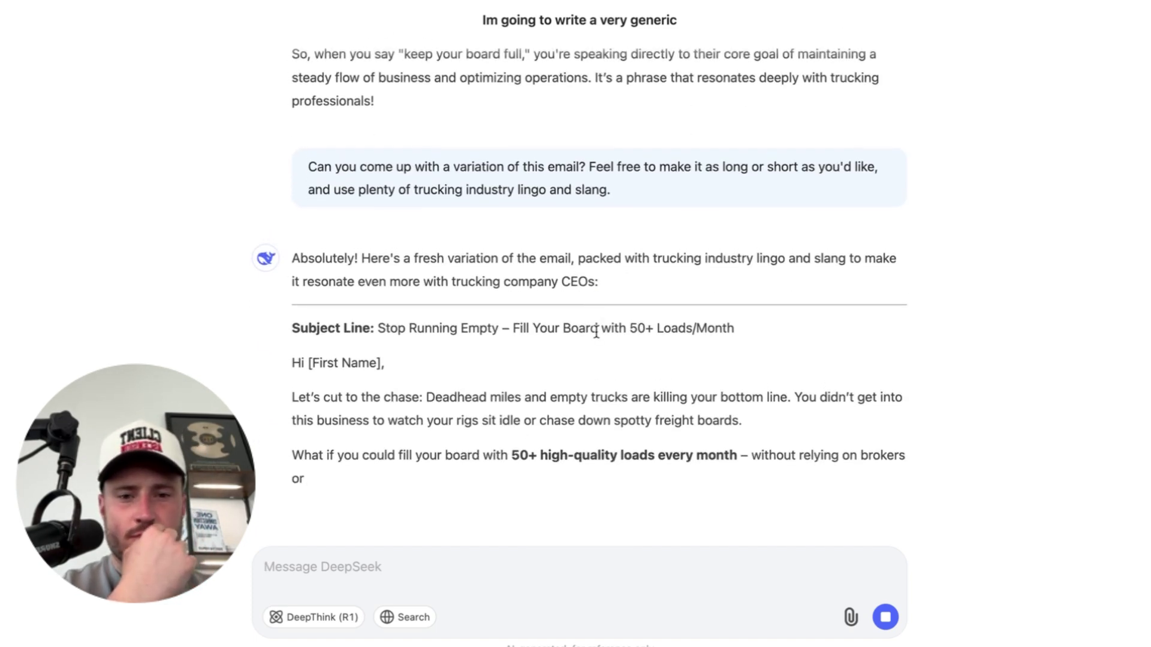
Step: Pick out the phrase "spotty freight boards" in the new variation, search Google for it and look through the results
{"action": "left_click_drag", "start_coordinate": [466, 342], "coordinate": [722, 341]}
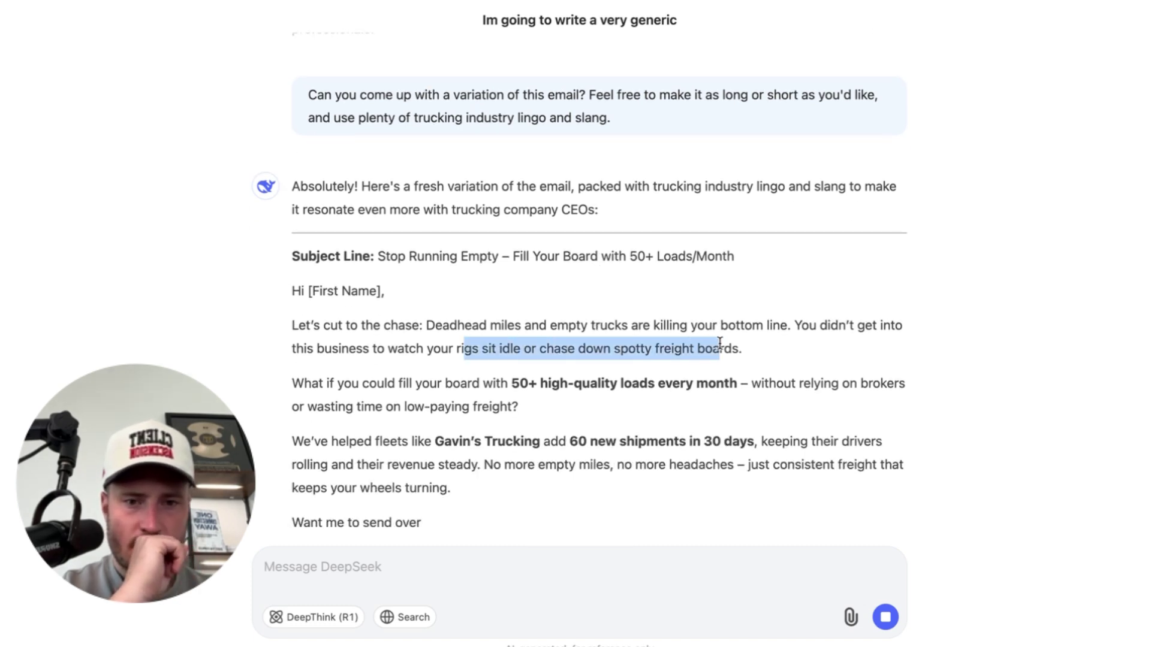
{"action": "left_click", "coordinate": [706, 340]}
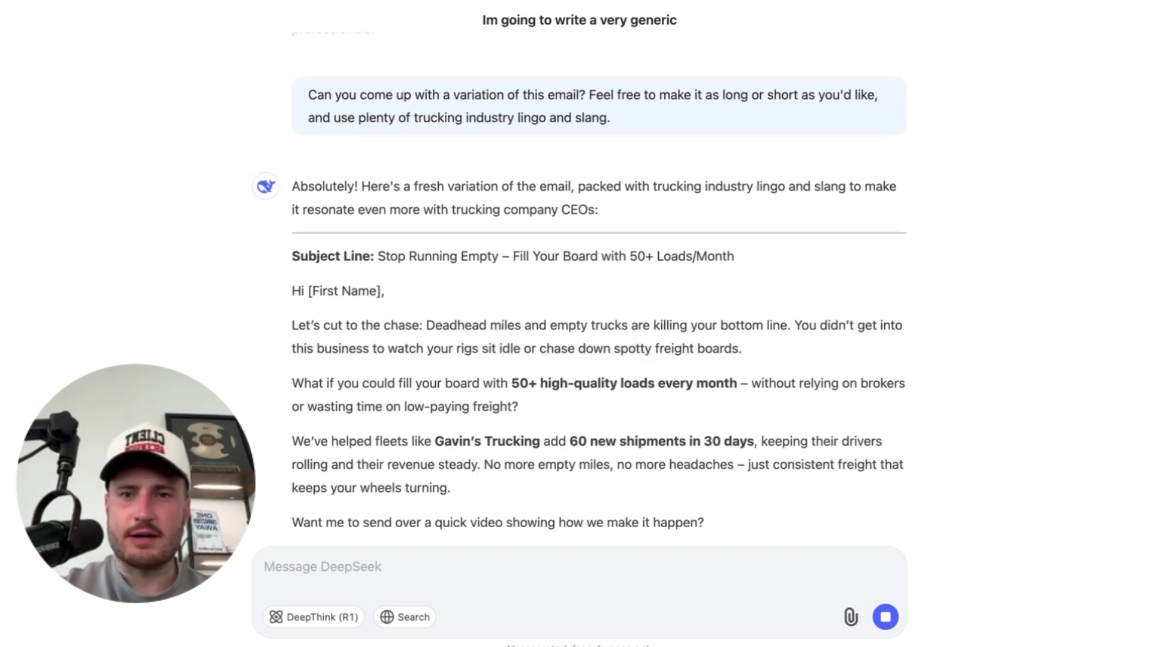
{"action": "left_click", "coordinate": [495, 10]}
{"action": "left_click", "coordinate": [496, 48]}
{"action": "type", "text": "spotty fr"}
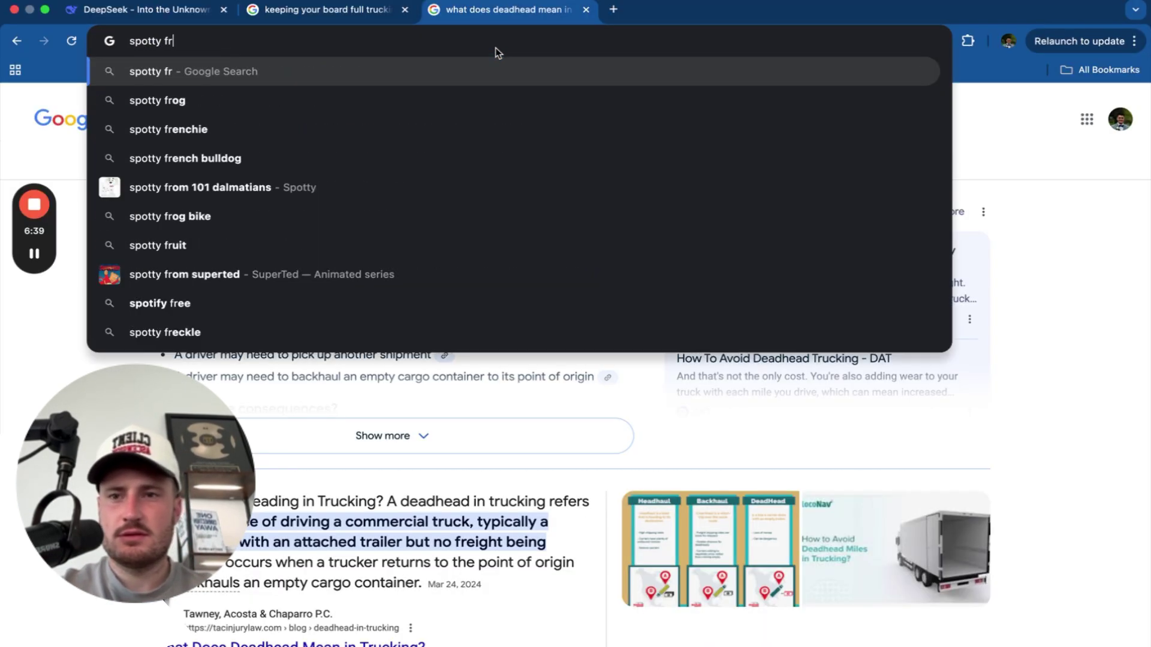
{"action": "type", "text": "eight boards"}
{"action": "key", "text": "Return"}
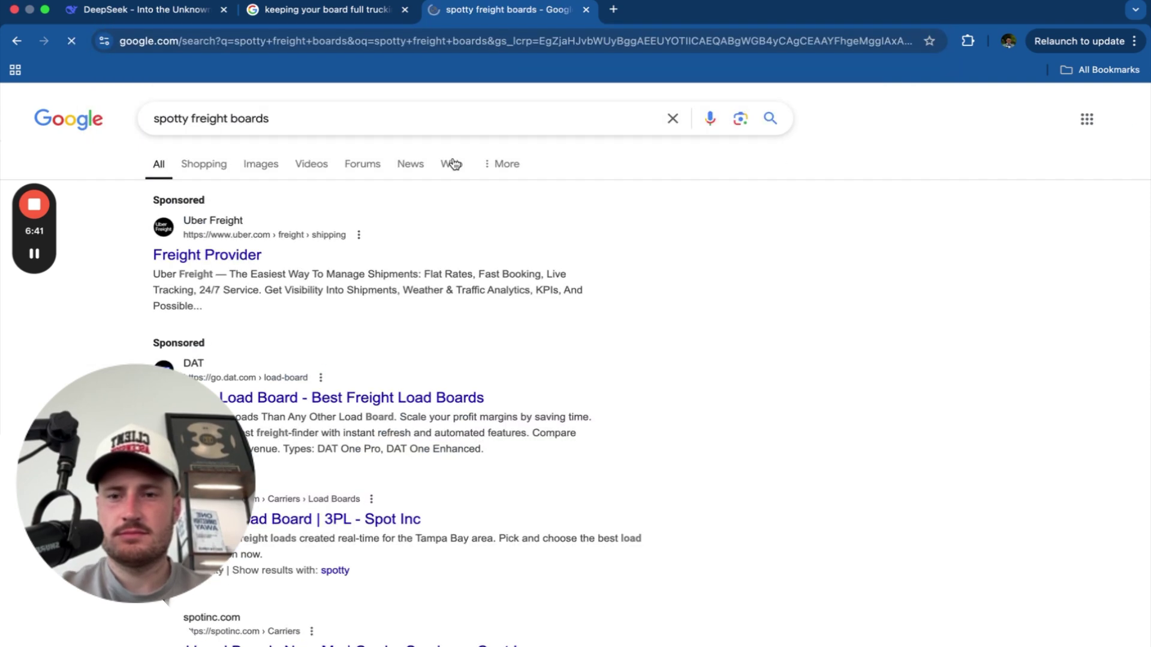
{"action": "scroll", "coordinate": [462, 329], "scroll_direction": "down", "scroll_amount": 9}
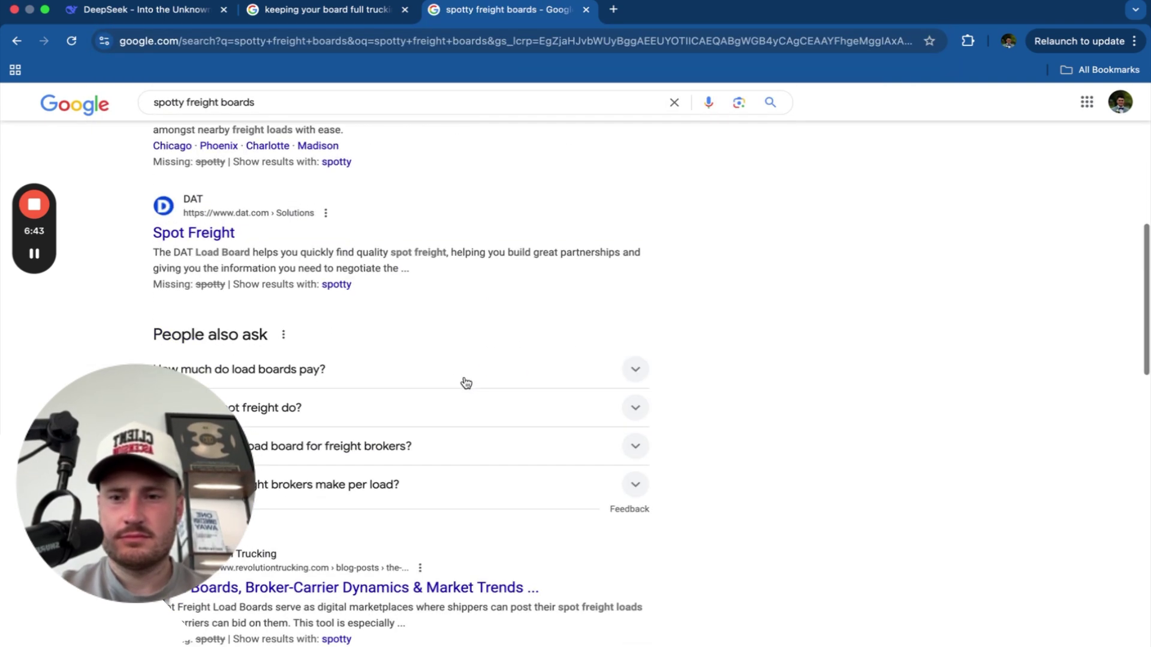
{"action": "scroll", "coordinate": [466, 383], "scroll_direction": "down", "scroll_amount": 3}
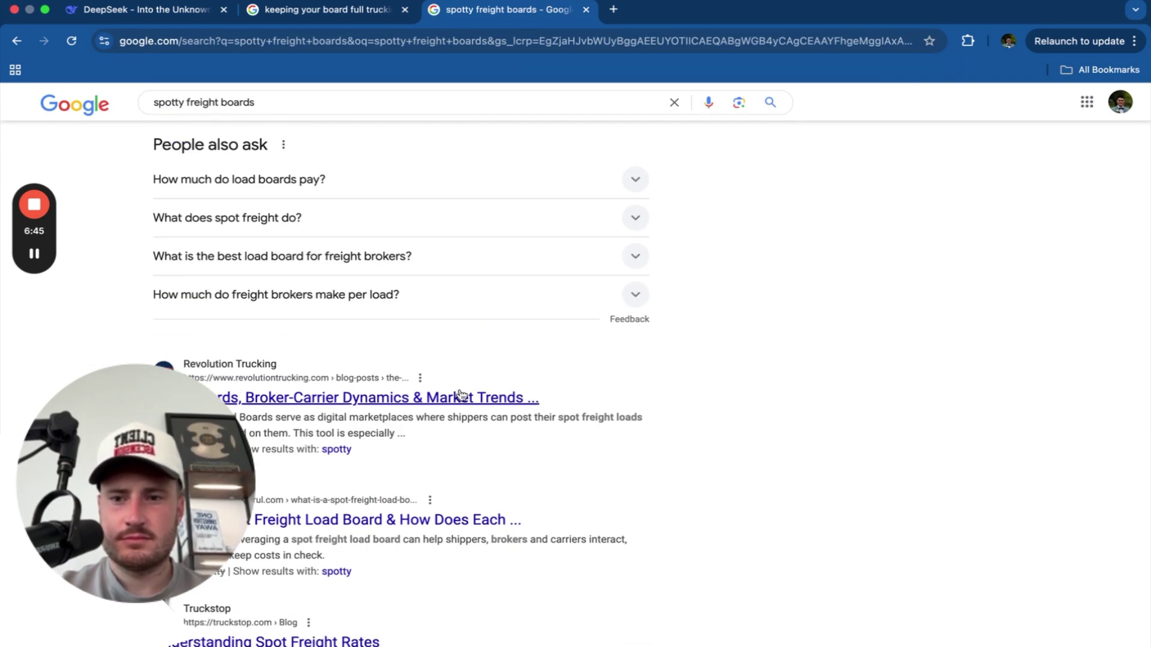
Step: Return to the DeepSeek chat and review the new variation's "50+ high-quality loads every month" offer and its case study paragraph
{"action": "left_click", "coordinate": [144, 10]}
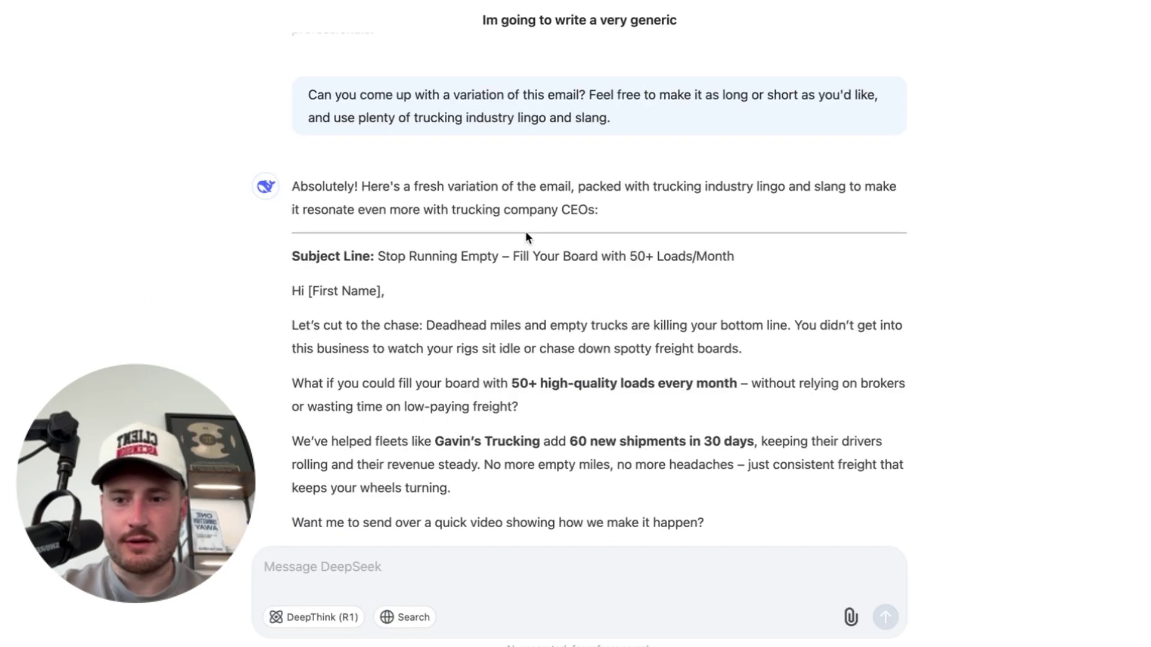
{"action": "scroll", "coordinate": [637, 311], "scroll_direction": "down", "scroll_amount": 3}
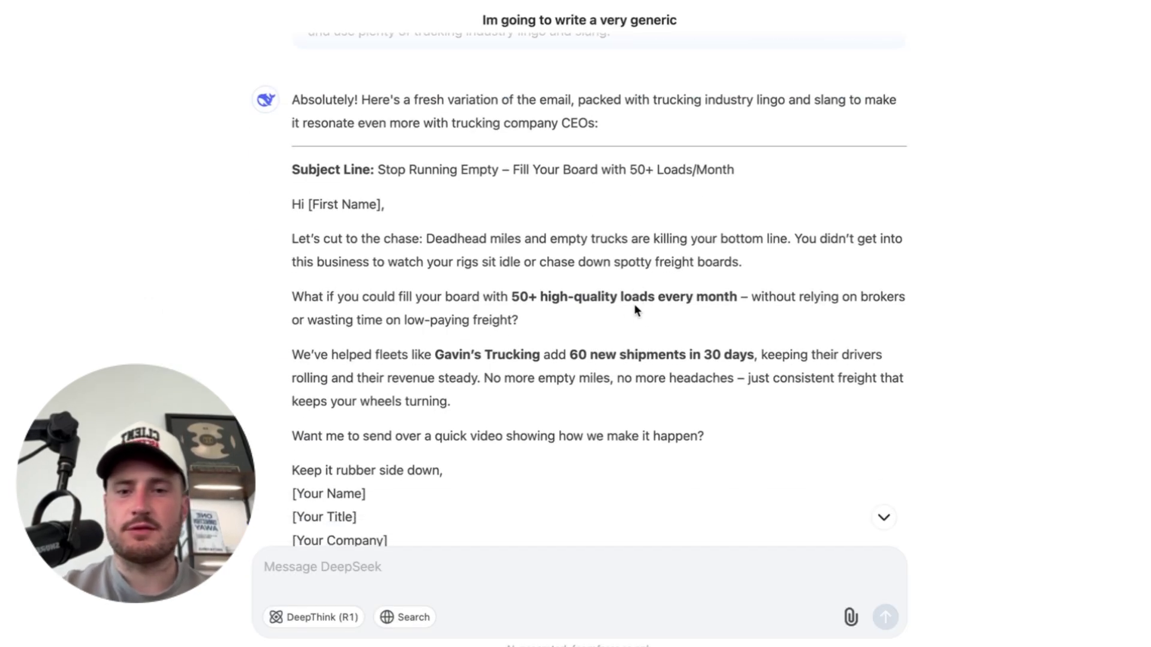
{"action": "left_click_drag", "start_coordinate": [312, 296], "coordinate": [772, 289]}
{"action": "left_click", "coordinate": [677, 274]}
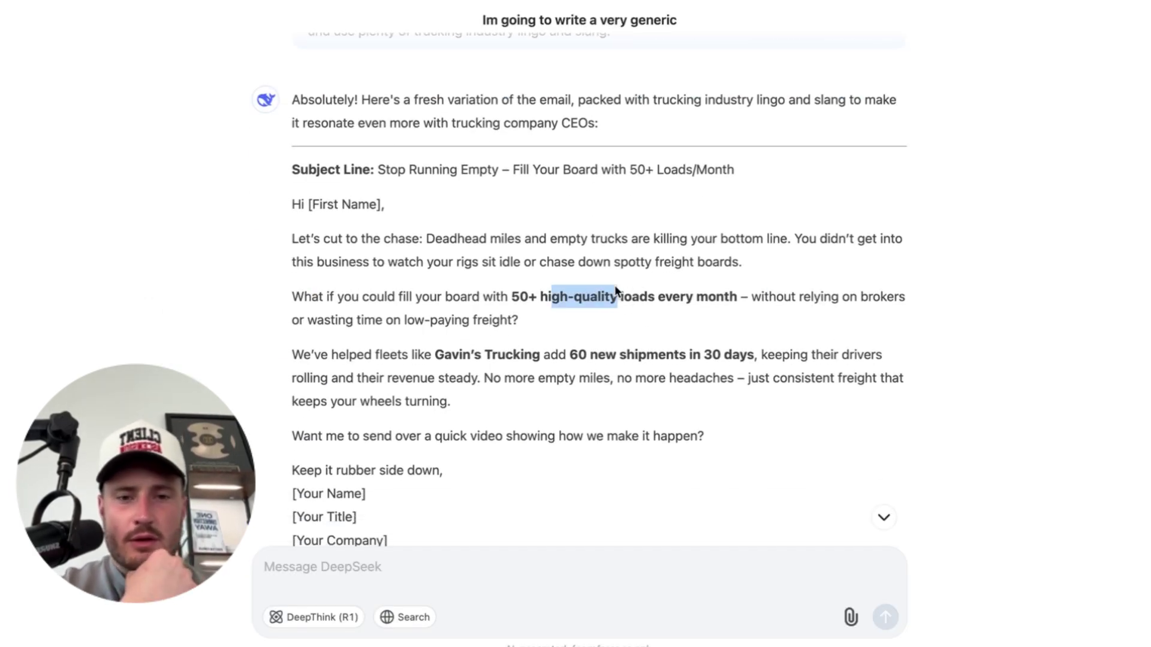
{"action": "left_click_drag", "start_coordinate": [615, 290], "coordinate": [849, 293]}
{"action": "left_click", "coordinate": [887, 292]}
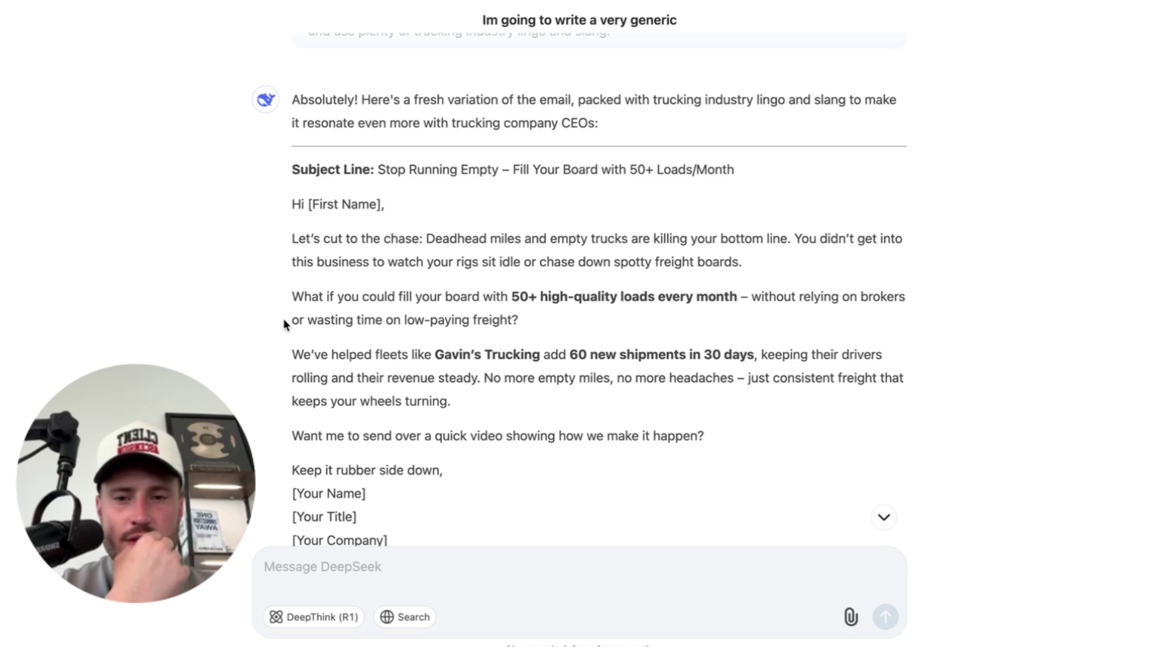
{"action": "left_click_drag", "start_coordinate": [285, 322], "coordinate": [547, 319]}
{"action": "left_click", "coordinate": [546, 319]}
{"action": "left_click_drag", "start_coordinate": [339, 355], "coordinate": [683, 355]}
{"action": "left_click", "coordinate": [683, 356]}
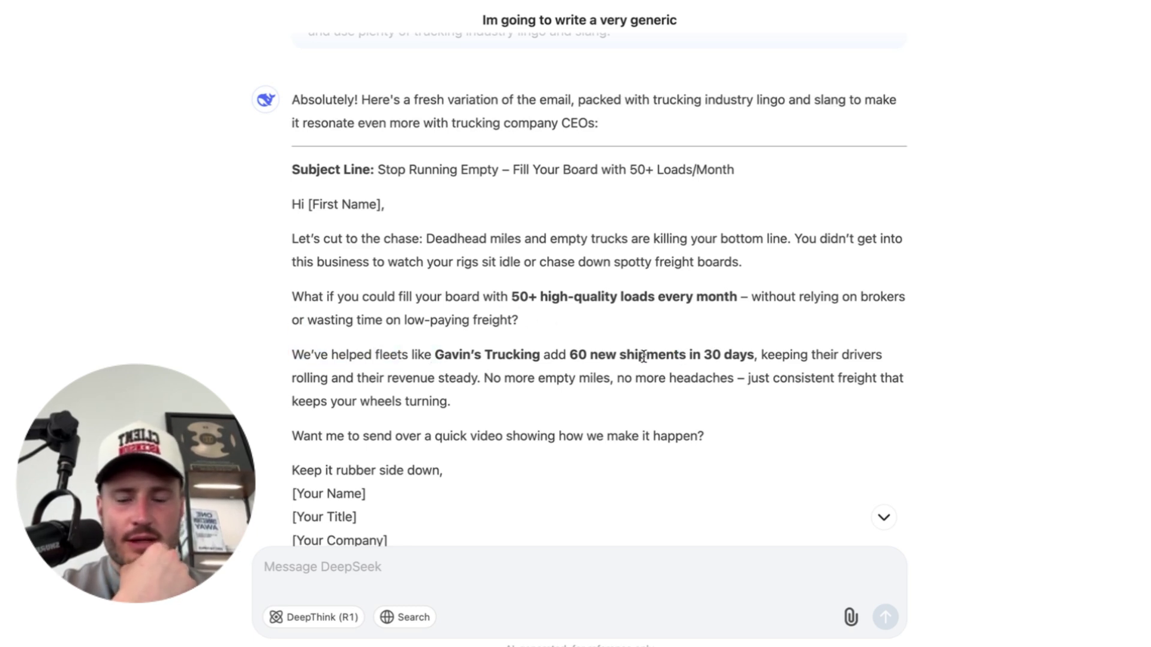
Step: Look over the rest of the new variation and return to the prompt containing the original cold email script
{"action": "scroll", "coordinate": [645, 360], "scroll_direction": "down", "scroll_amount": 3}
{"action": "scroll", "coordinate": [528, 305], "scroll_direction": "down", "scroll_amount": 10}
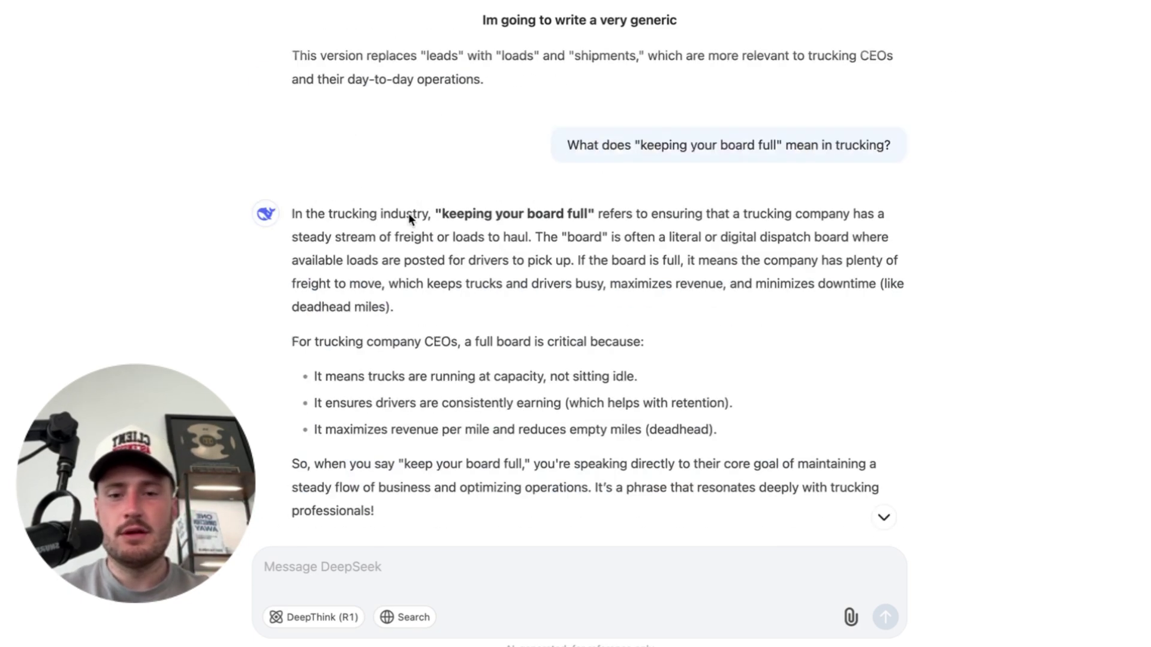
{"action": "scroll", "coordinate": [408, 213], "scroll_direction": "up", "scroll_amount": 15}
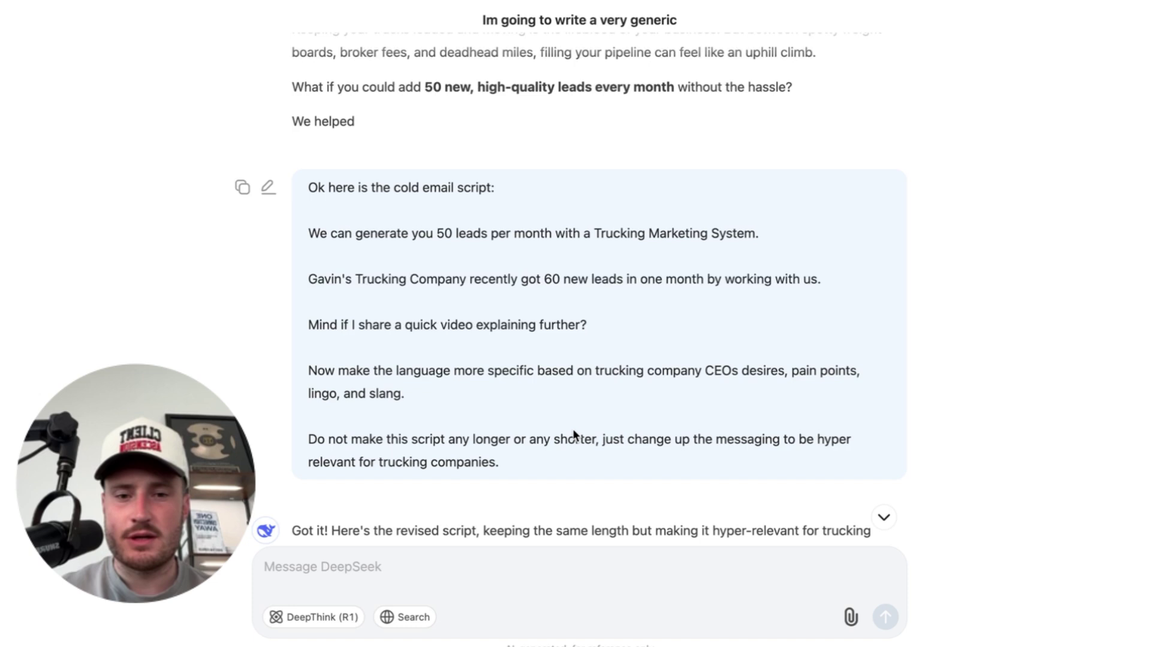
Step: Review the original prompt's cold email script, its request for trucking-specific language and its instruction to keep the same length
{"action": "left_click_drag", "start_coordinate": [542, 474], "coordinate": [316, 185]}
{"action": "left_click", "coordinate": [402, 269]}
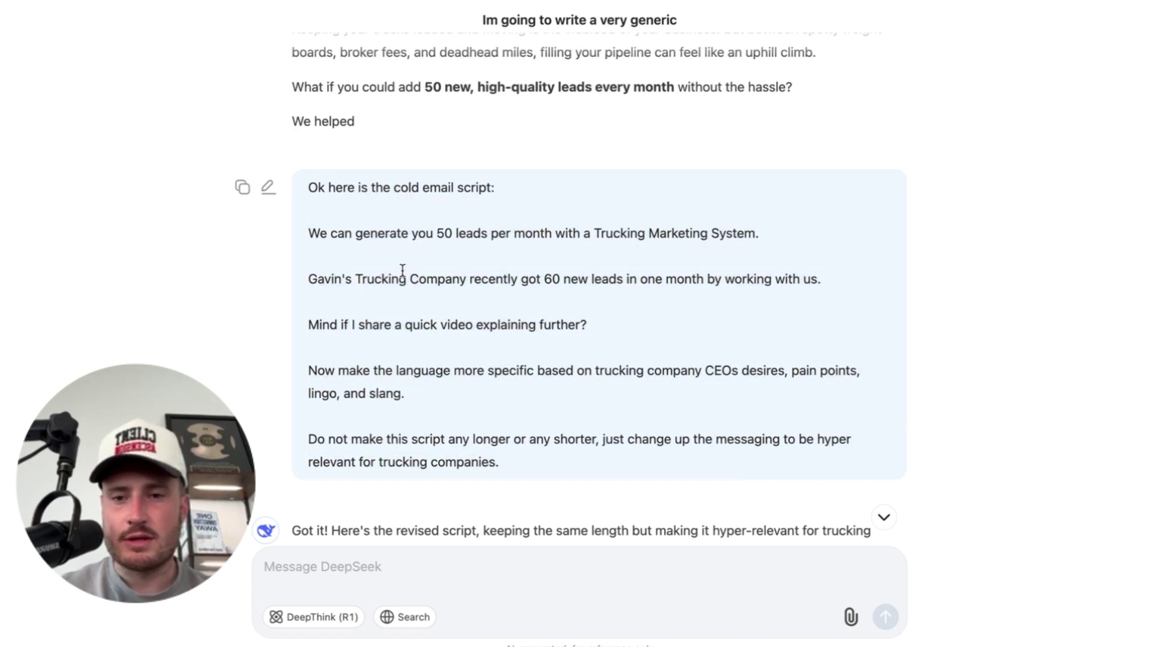
{"action": "left_click_drag", "start_coordinate": [319, 362], "coordinate": [675, 368]}
{"action": "left_click", "coordinate": [676, 368]}
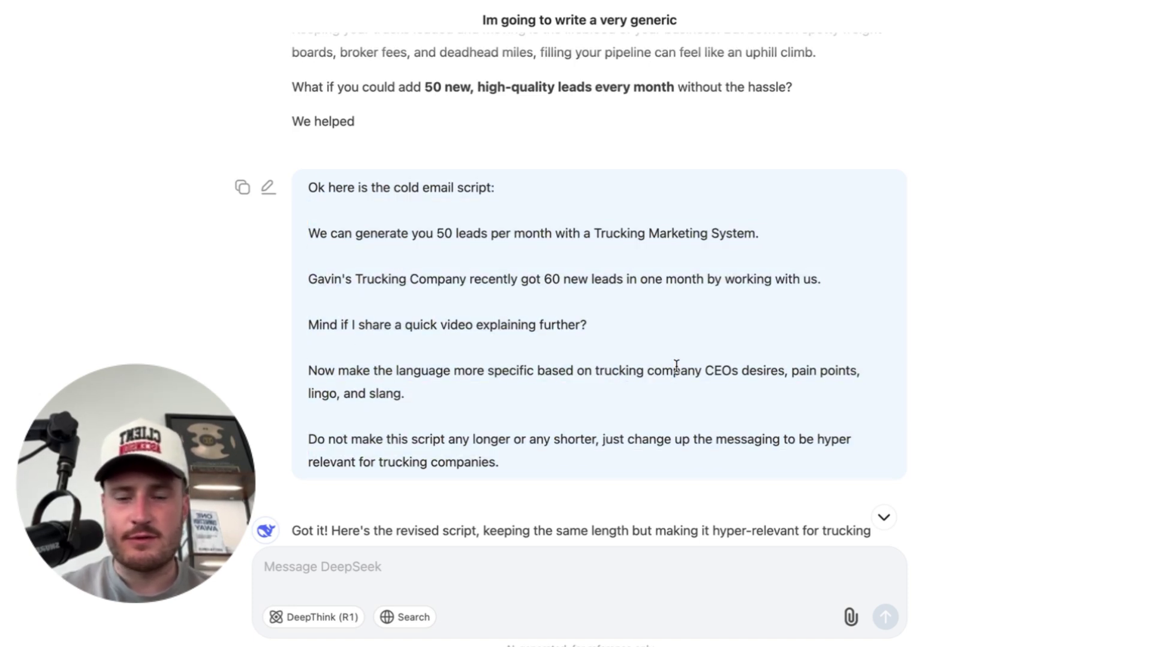
{"action": "left_click_drag", "start_coordinate": [309, 439], "coordinate": [733, 440]}
{"action": "left_click", "coordinate": [541, 409]}
Step: Ask DeepSeek "Can you take this same script and tweak the lingo to the manufacturing space?"
{"action": "scroll", "coordinate": [541, 408], "scroll_direction": "down", "scroll_amount": 15}
{"action": "scroll", "coordinate": [542, 413], "scroll_direction": "down", "scroll_amount": 10}
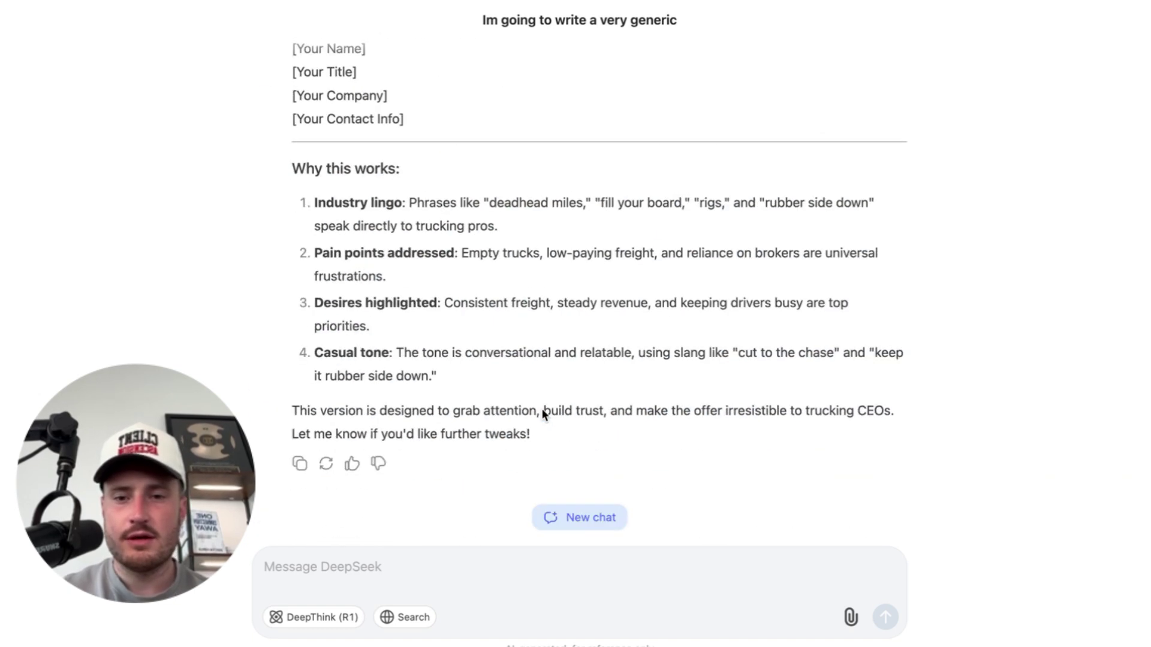
{"action": "left_click", "coordinate": [524, 567]}
{"action": "type", "text": "Can you take this same sceript"}
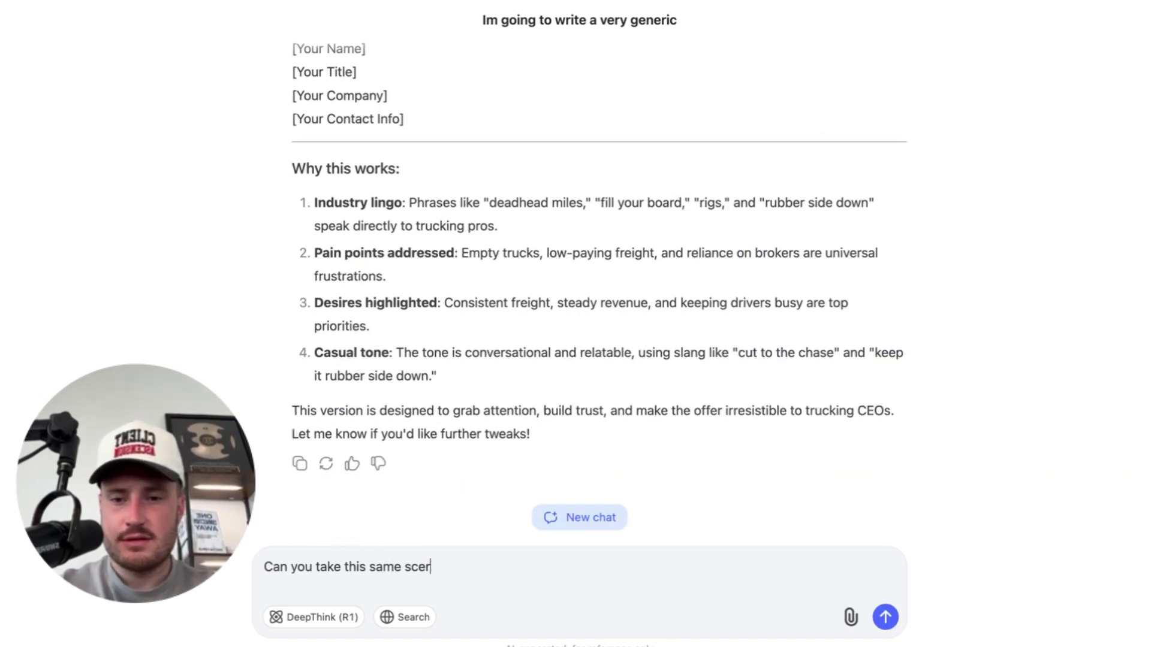
{"action": "key", "text": "BackSpace"}
{"action": "key", "text": "BackSpace"}
{"action": "key", "text": "BackSpace"}
{"action": "type", "text": "ript and tweak the "}
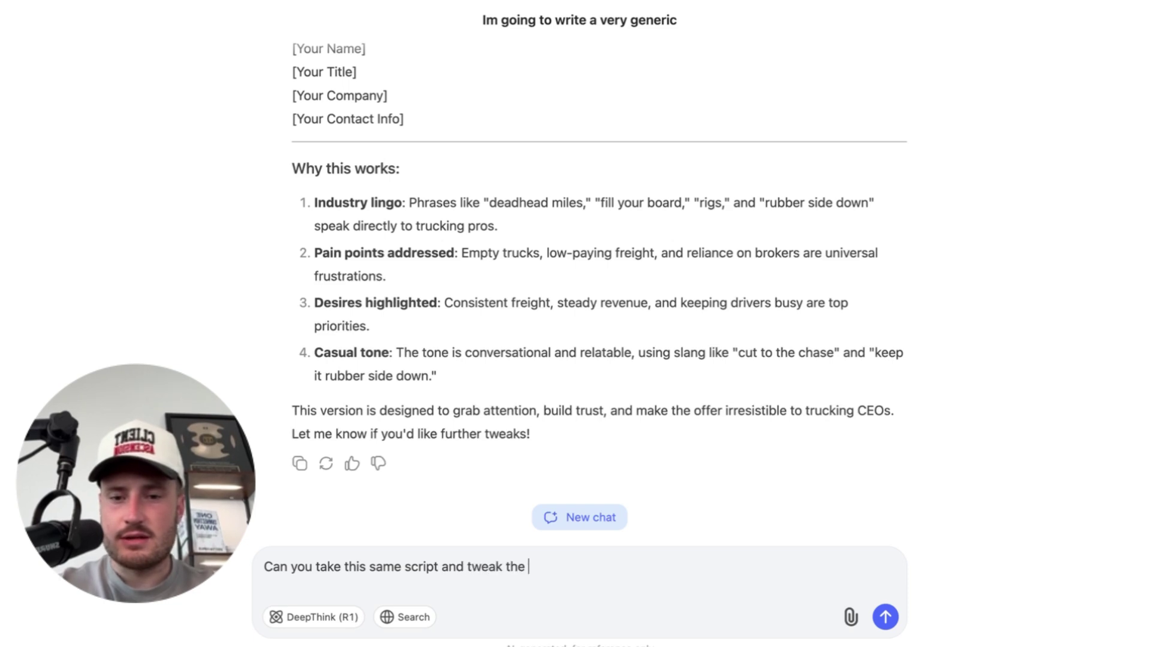
{"action": "type", "text": "lingo to"}
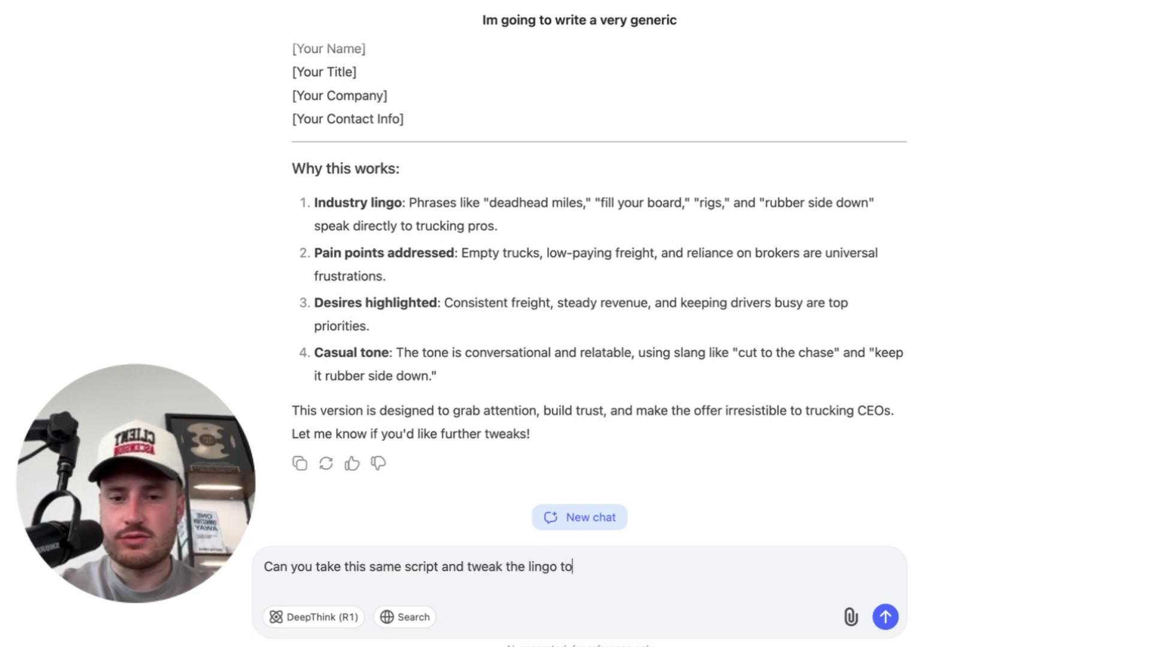
{"action": "type", "text": " the manufc"}
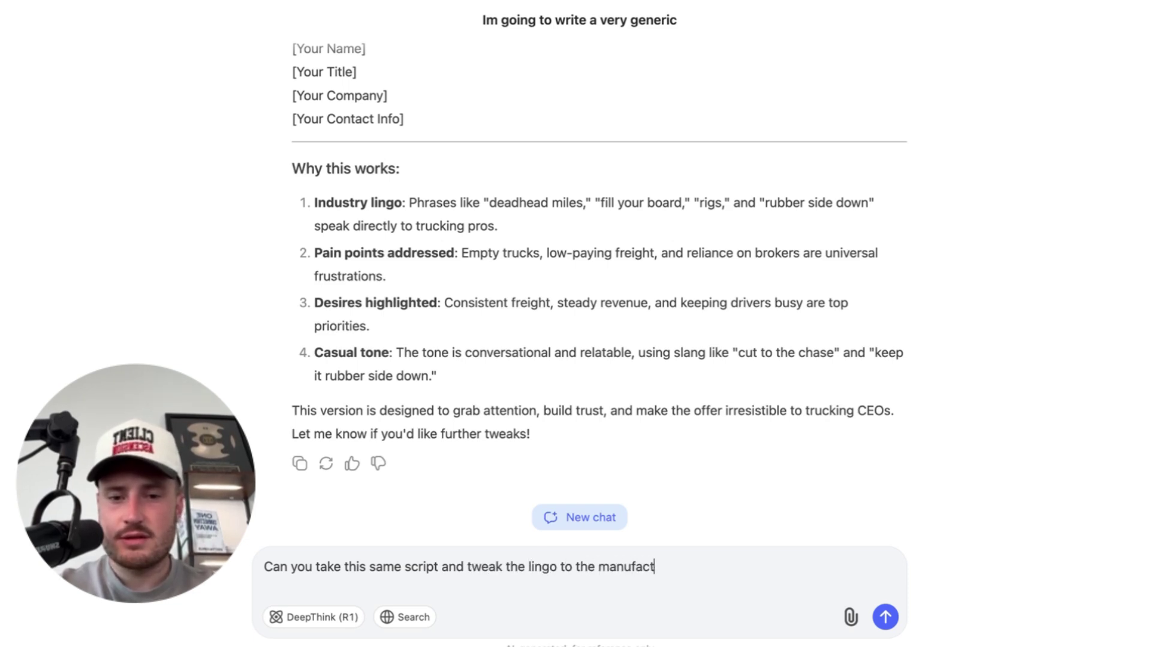
{"action": "type", "text": "cturing space?"}
{"action": "key", "text": "Return"}
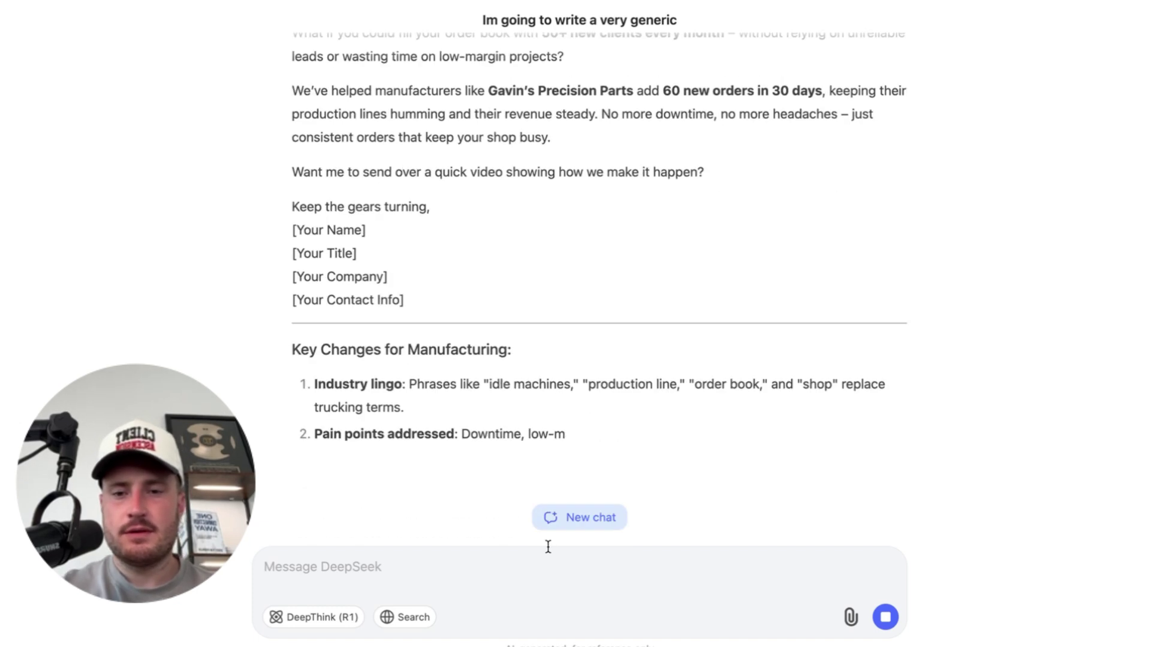
Step: Send the follow-up request "Now shorten this script up to reflect the initial example that I sent over."
{"action": "type", "text": "Now shorten"}
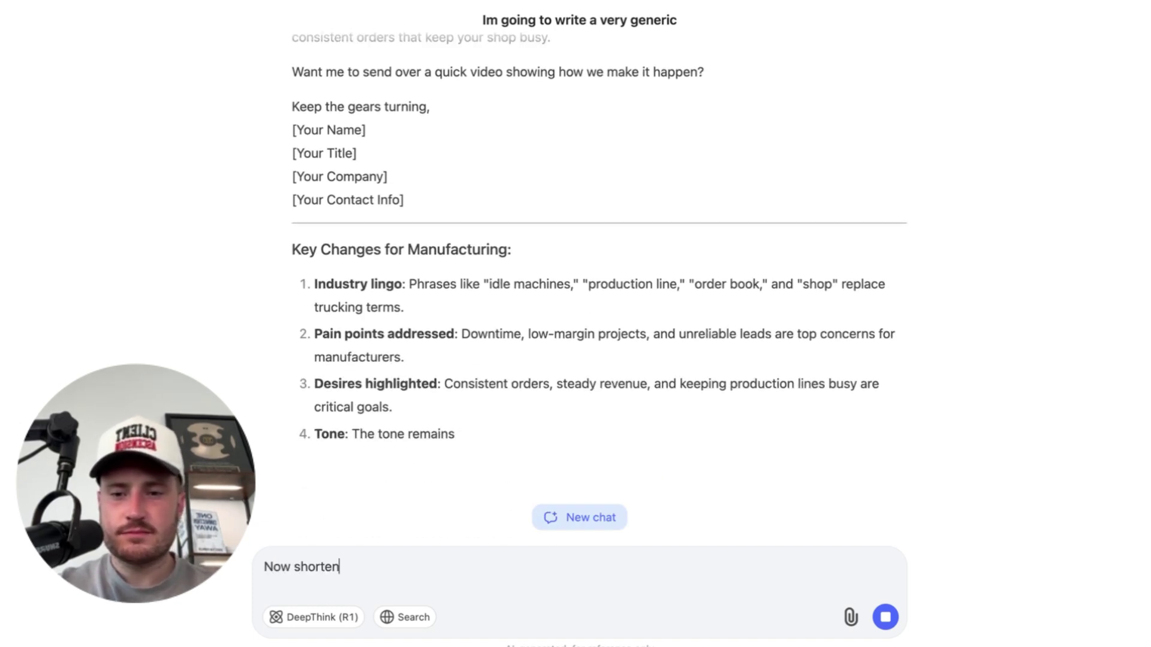
{"action": "type", "text": " this script up "}
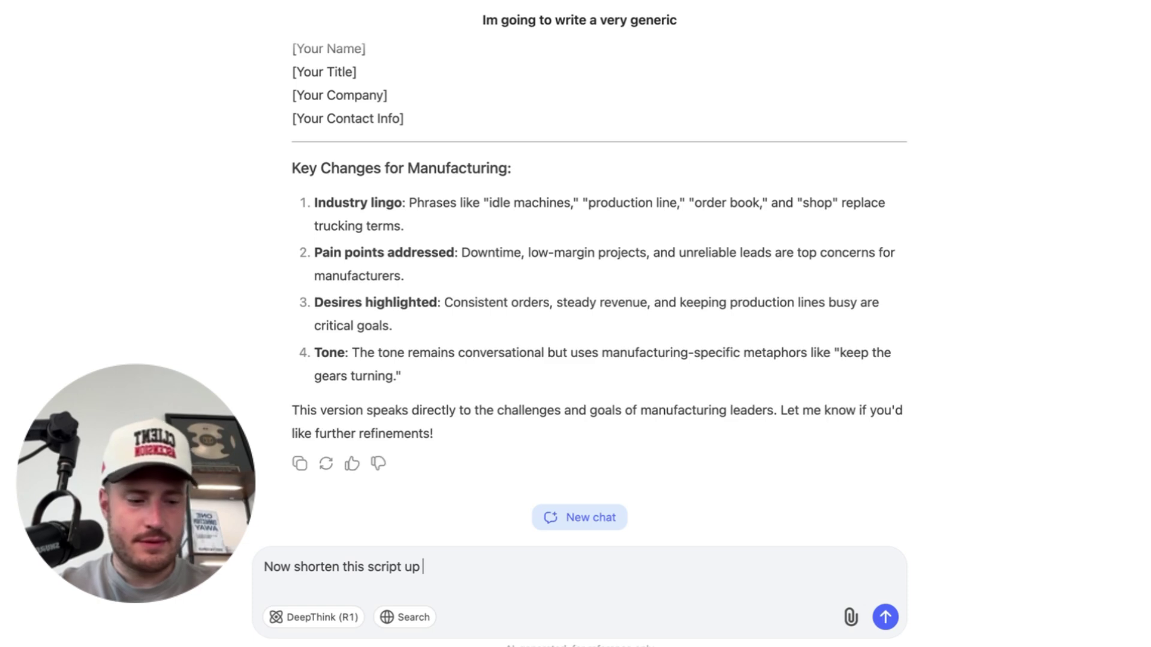
{"action": "type", "text": "to reflect the one"}
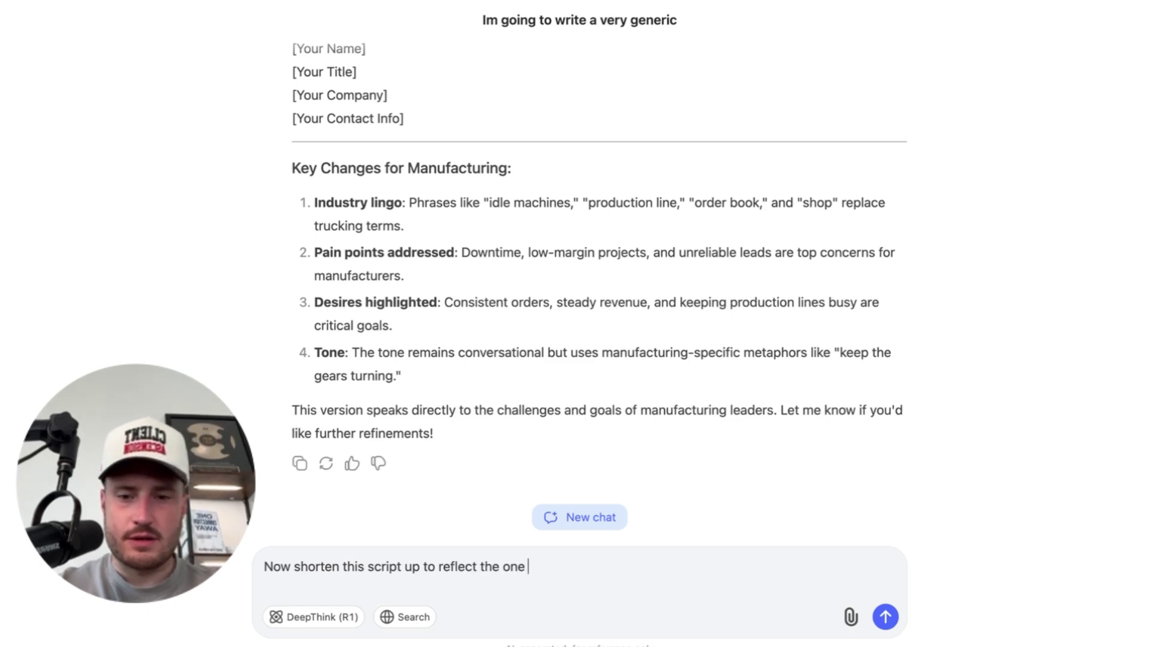
{"action": "key", "text": "BackSpace"}
{"action": "key", "text": "BackSpace"}
{"action": "key", "text": "BackSpace"}
{"action": "type", "text": "initial e"}
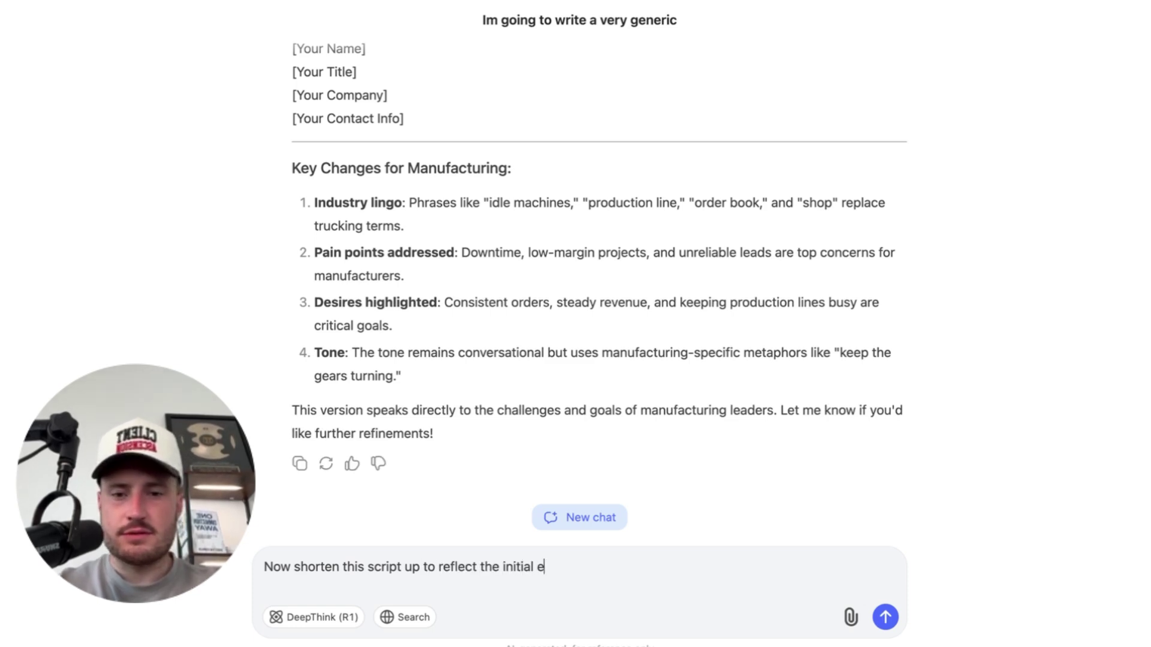
{"action": "type", "text": "xample that I sent o"}
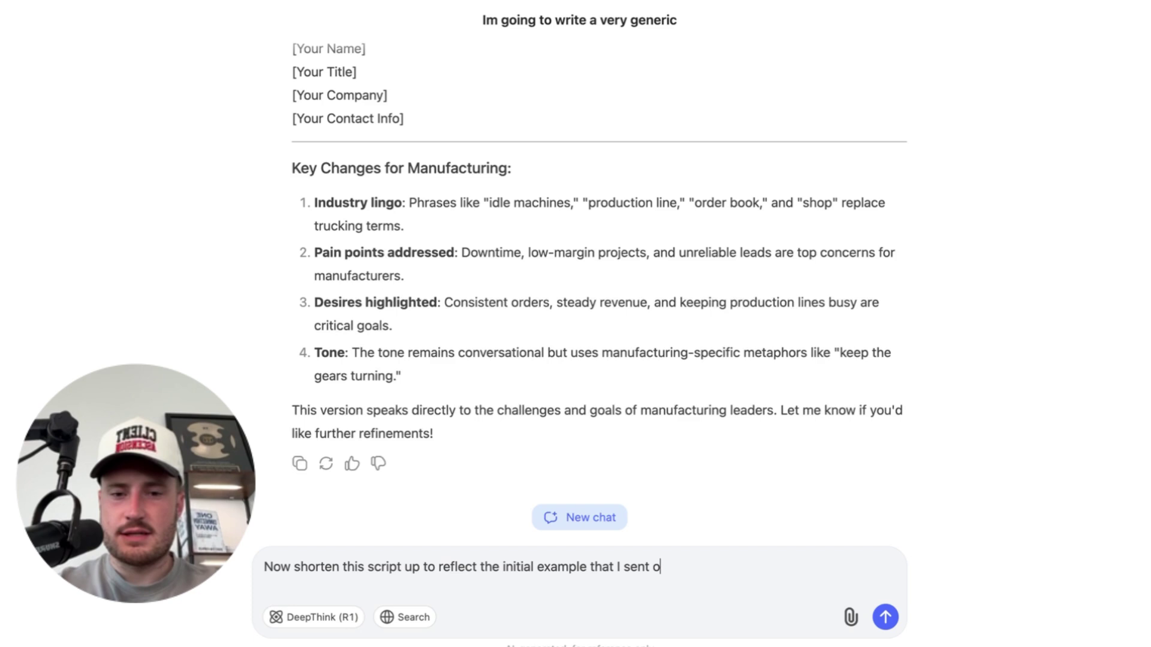
{"action": "type", "text": "ver."}
{"action": "key", "text": "Return"}
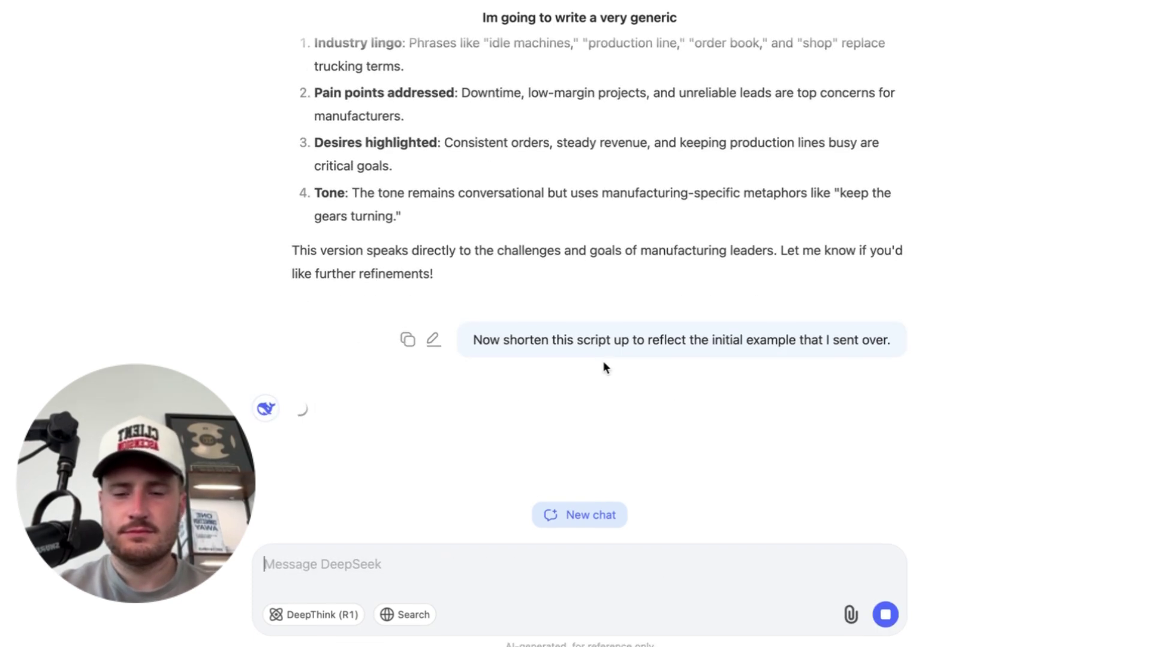